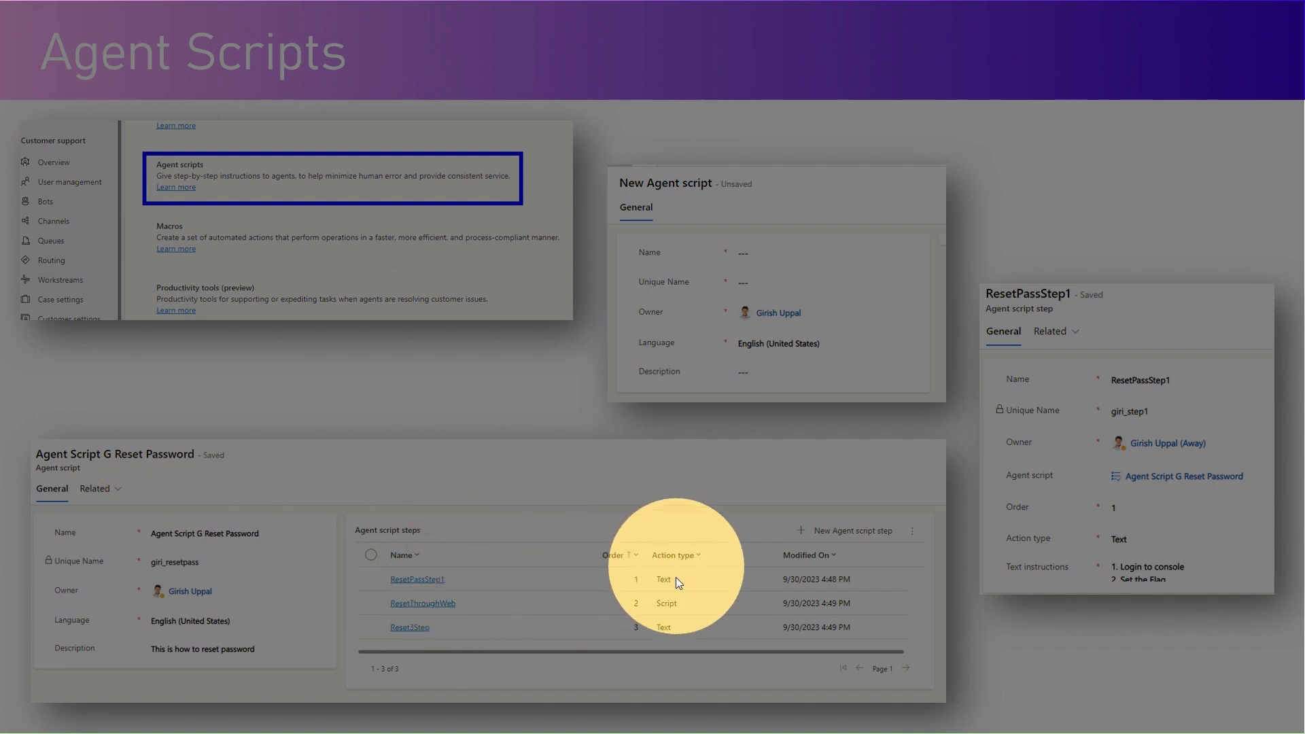
key("Escape")
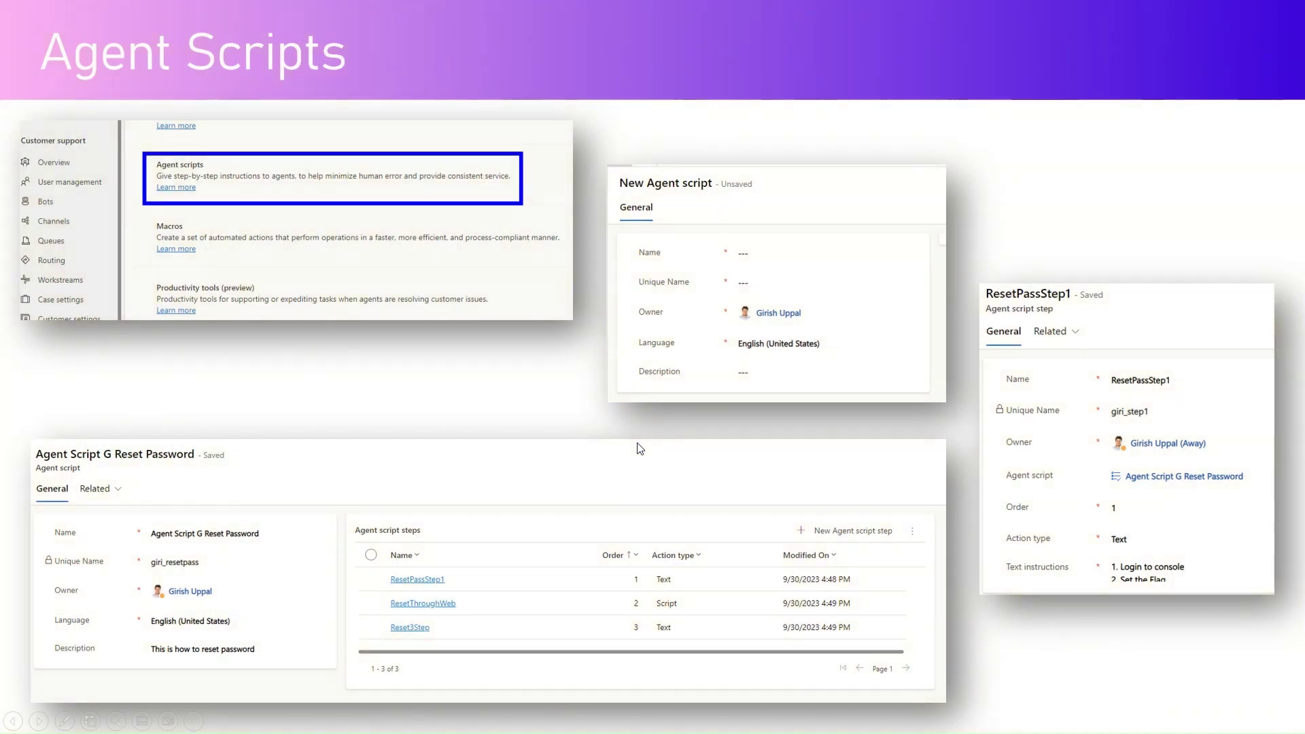
left_click(639, 448)
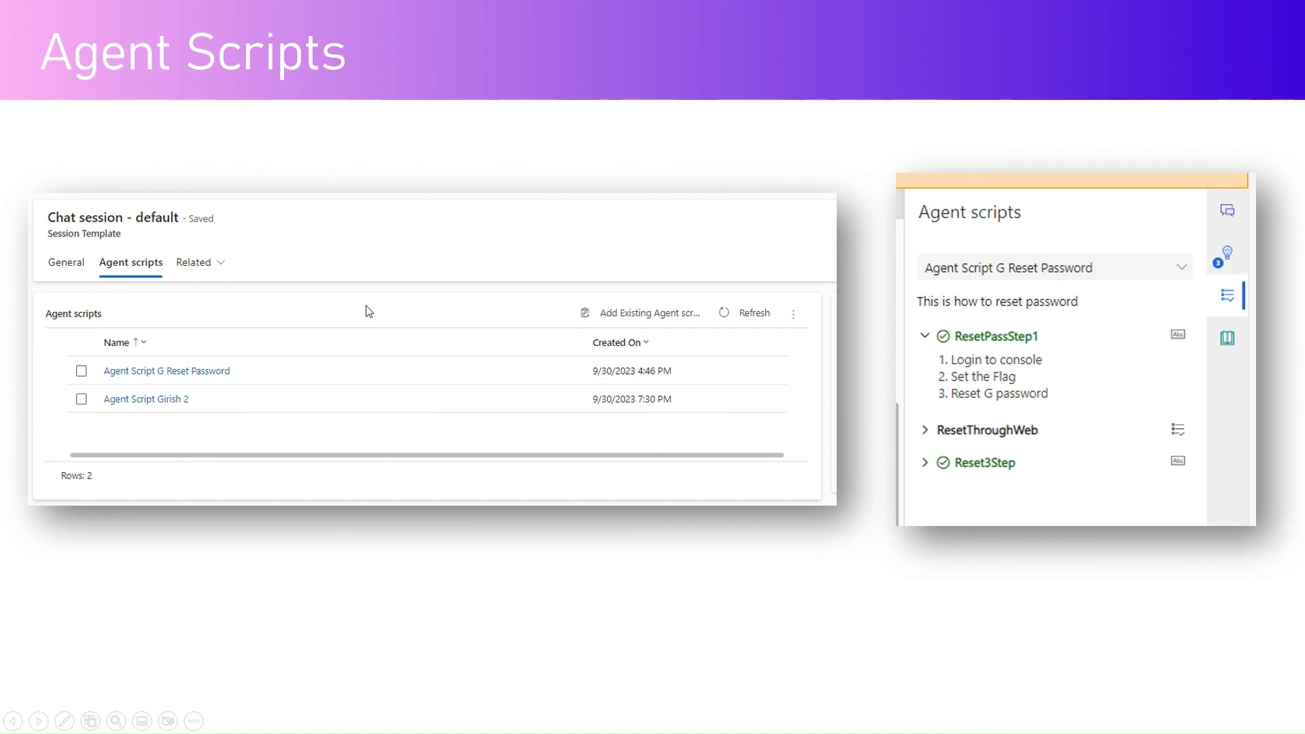
key("ctrl")
key("ctrl")
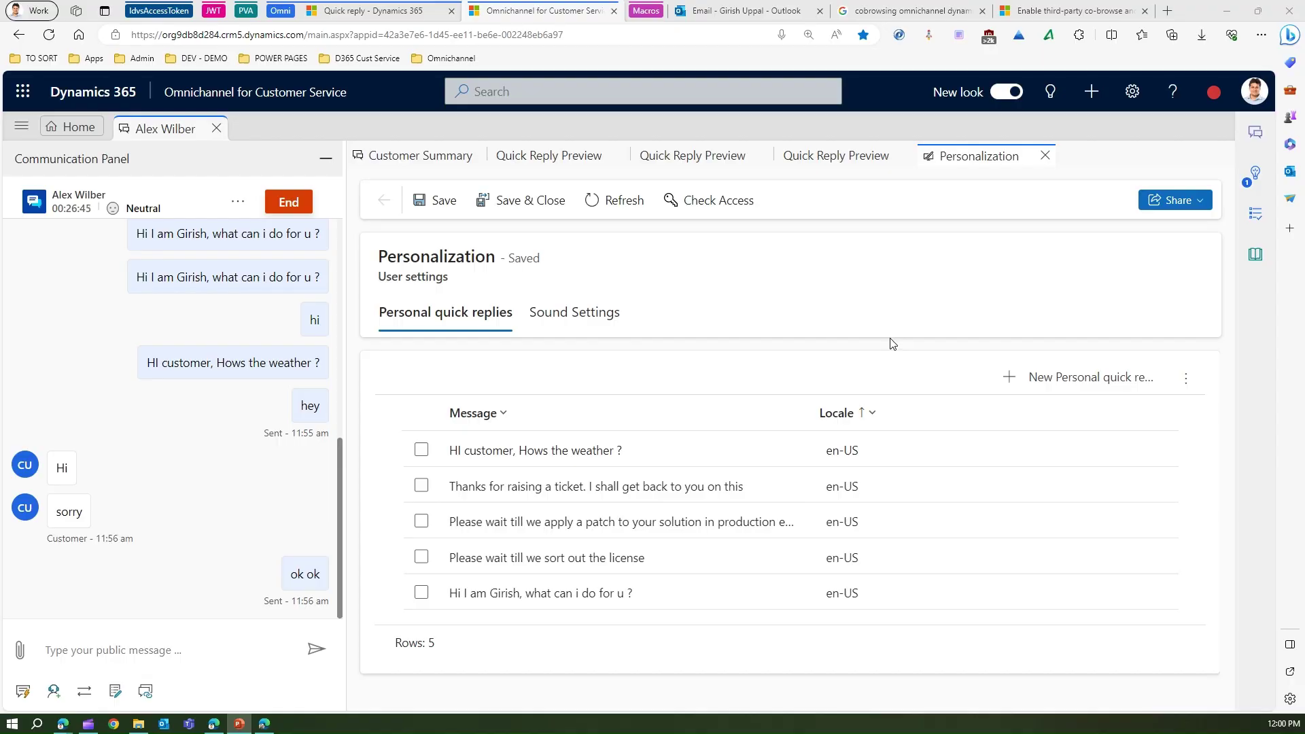
Send the customer two chat messages in the open conversation, "Hi" and "Hello"
left_click(102, 645)
type("H")
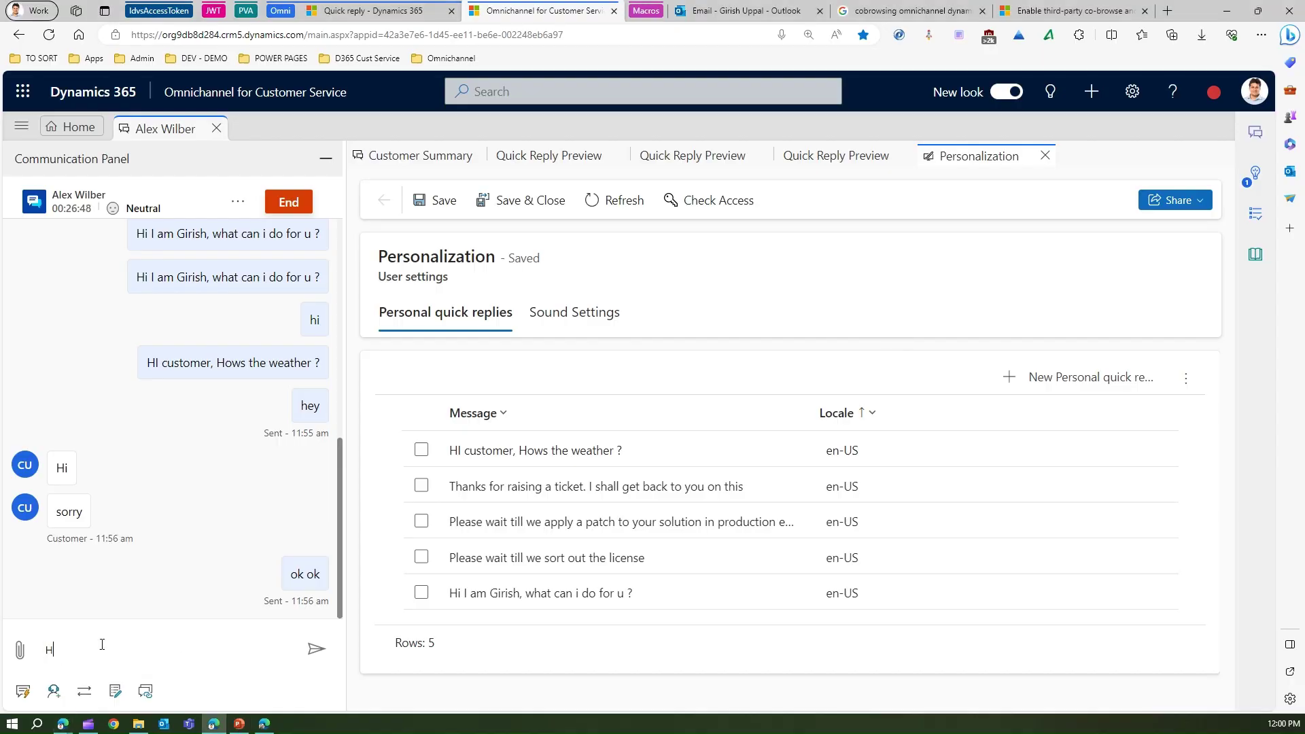
type("i")
key("Return")
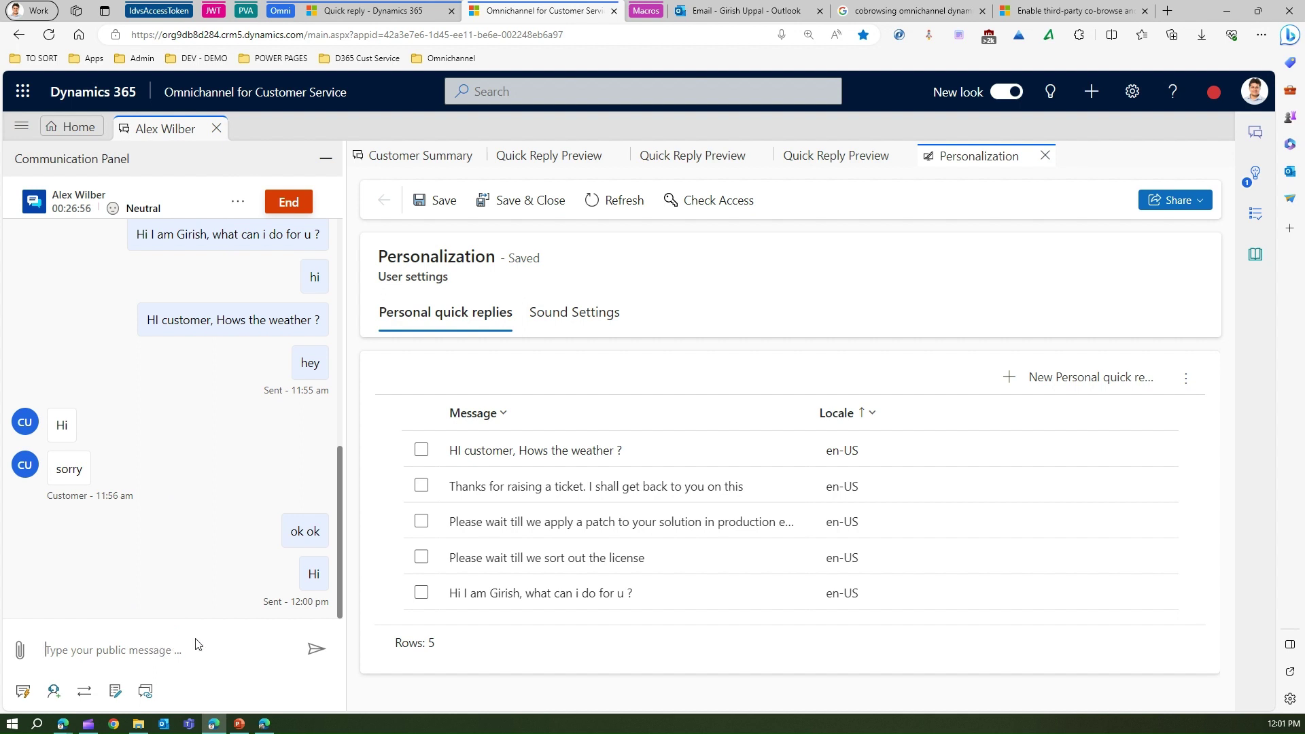
type("Hello")
key("Return")
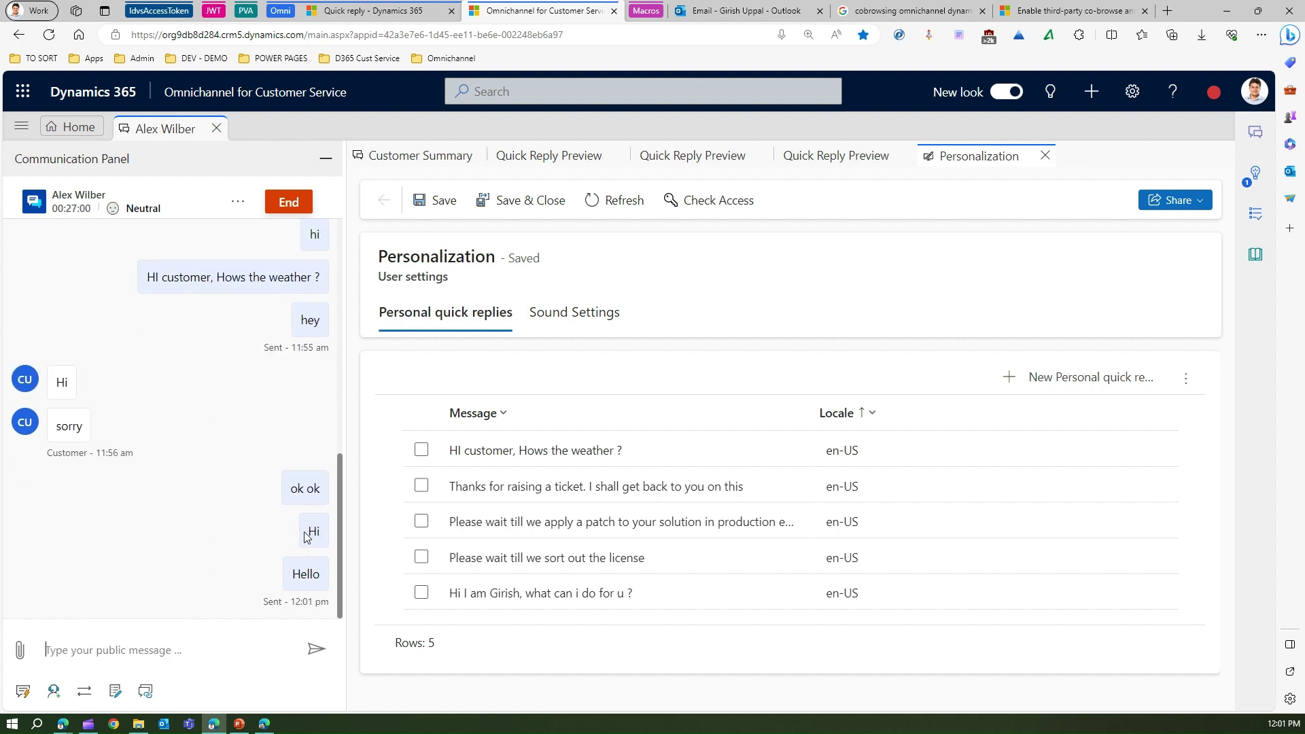
Open the agent scripts for the chat session, switch to the second script and run its Agent Script 2 step
left_click(1256, 216)
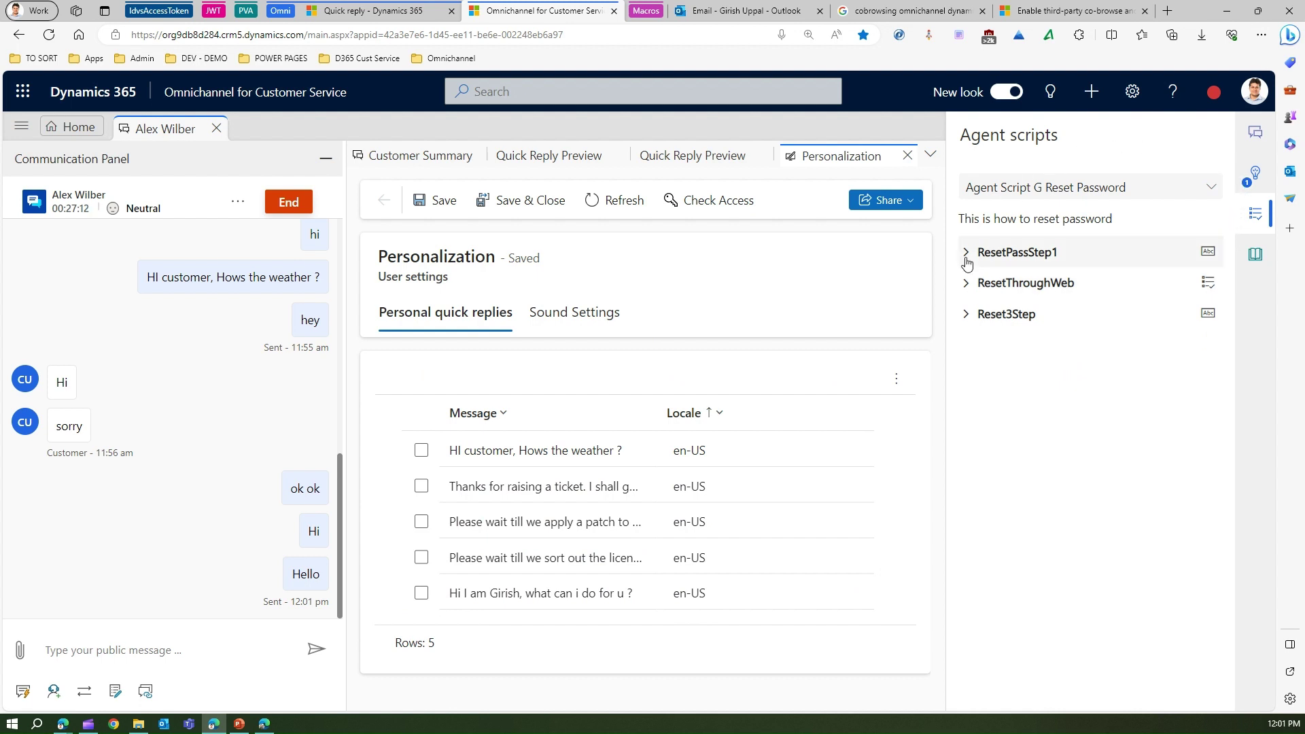
left_click(1214, 187)
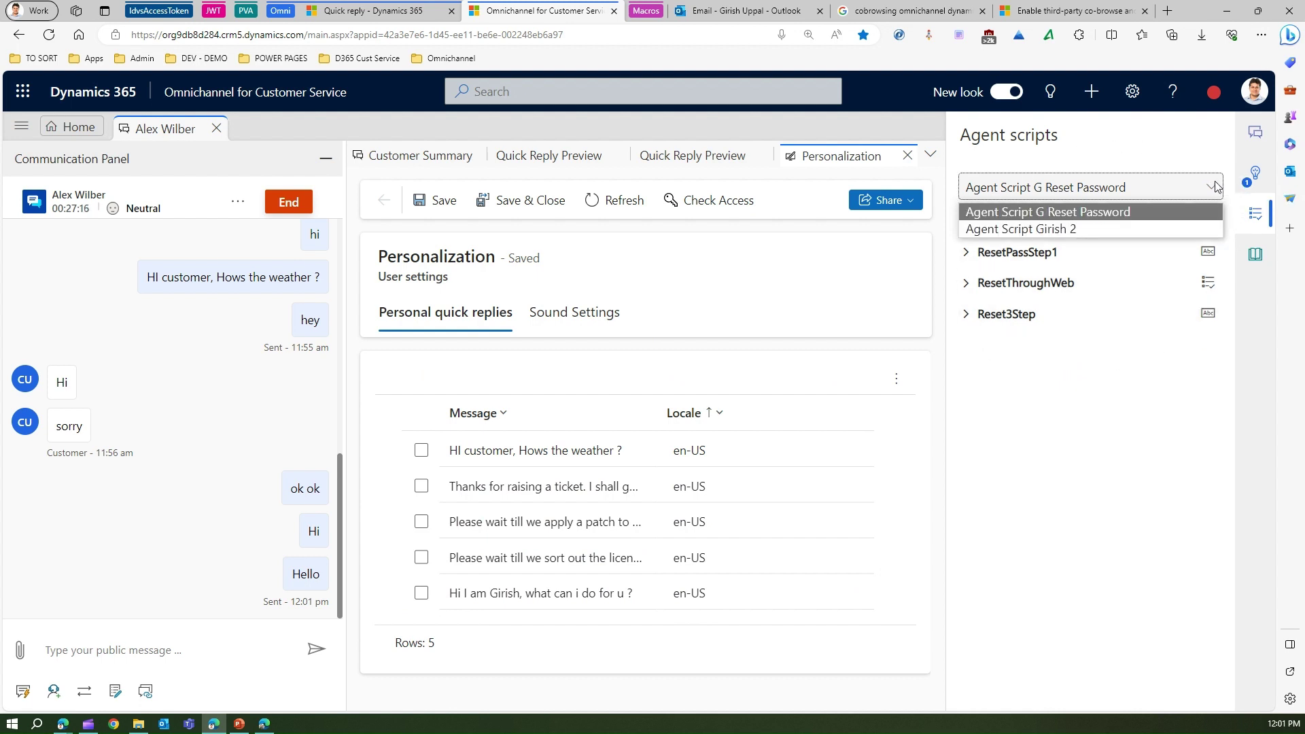
left_click(1077, 230)
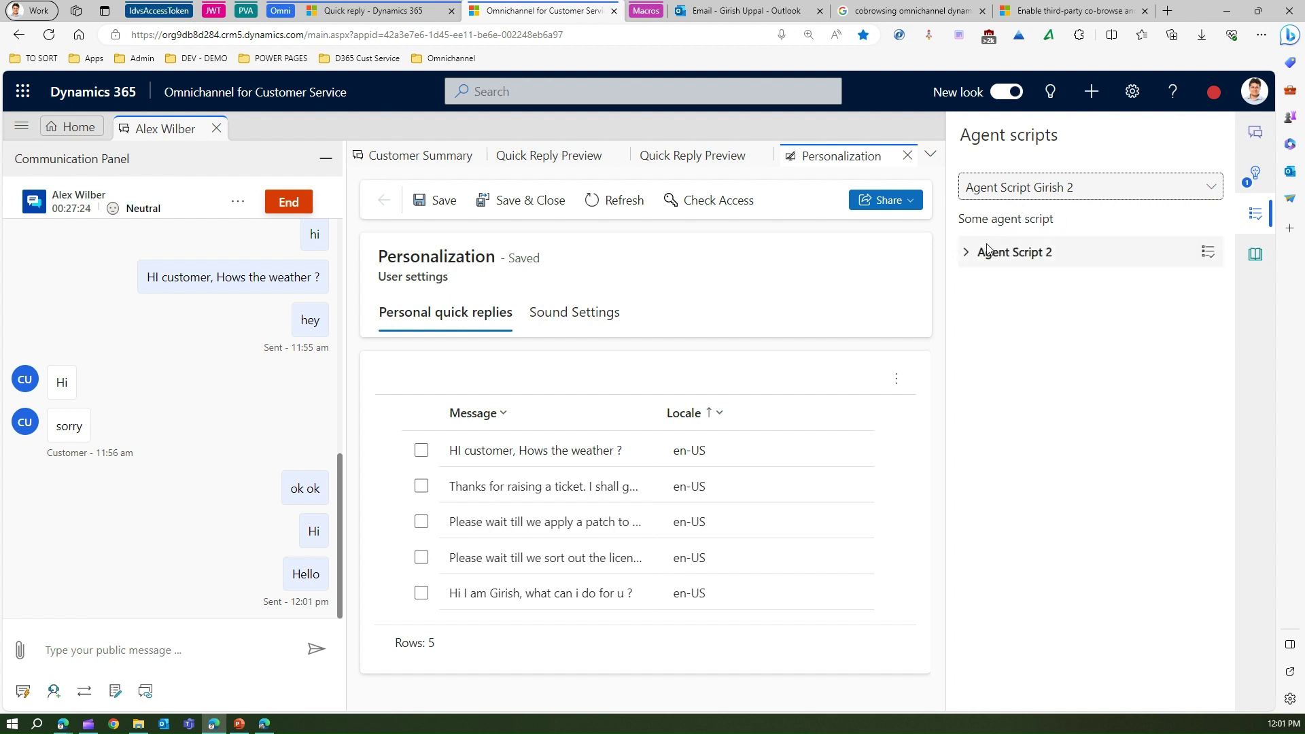
left_click(967, 254)
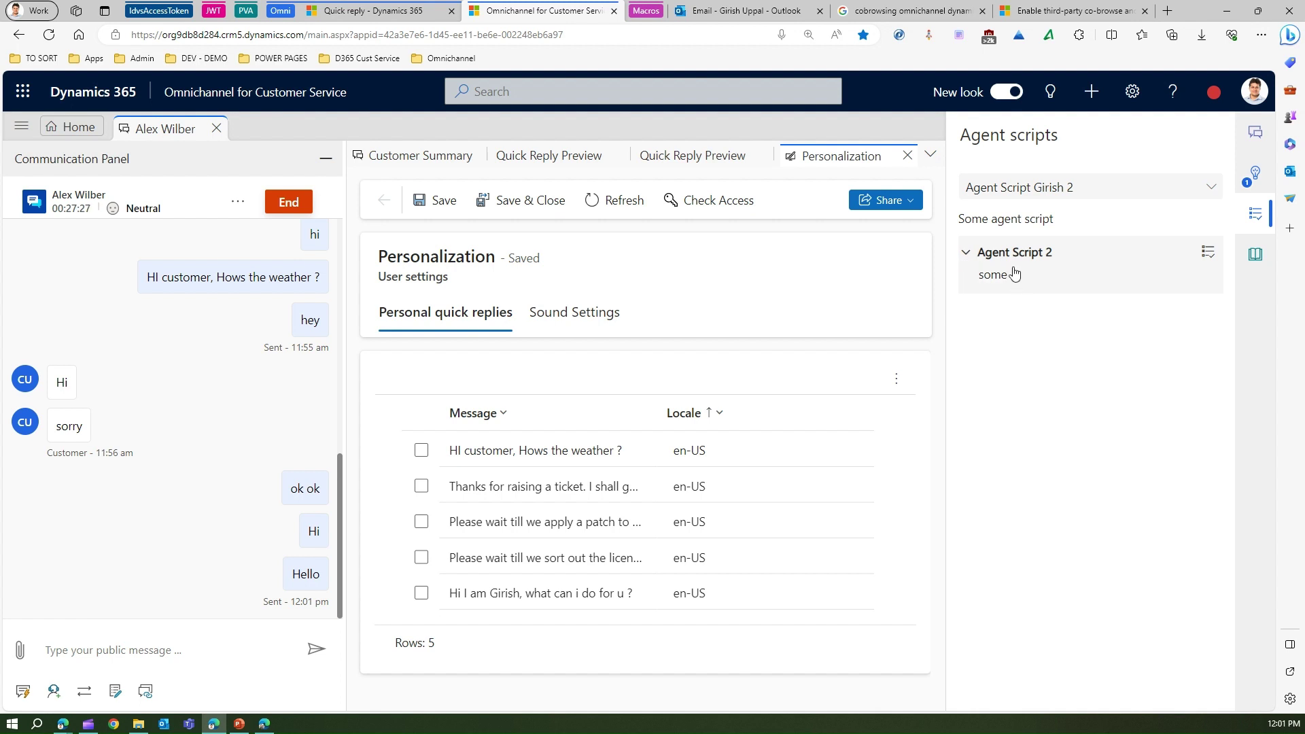
left_click(1208, 254)
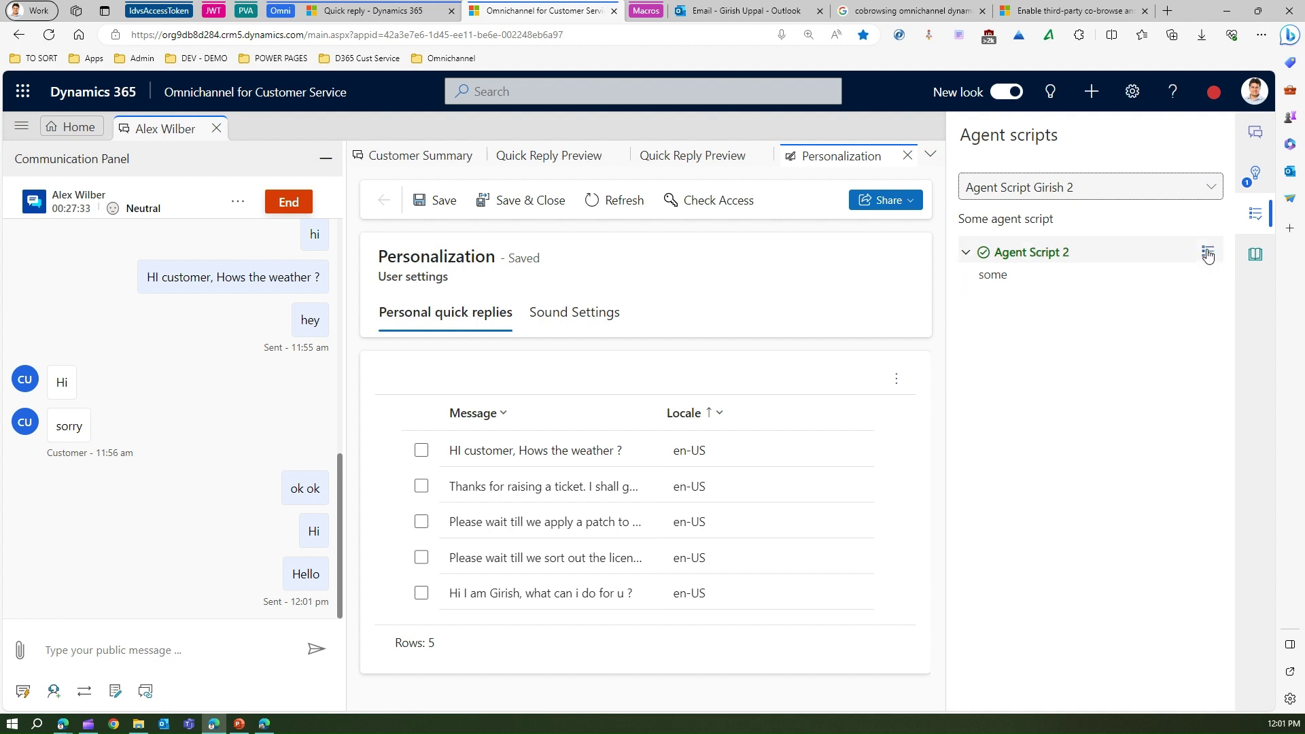
left_click(985, 259)
left_click(984, 258)
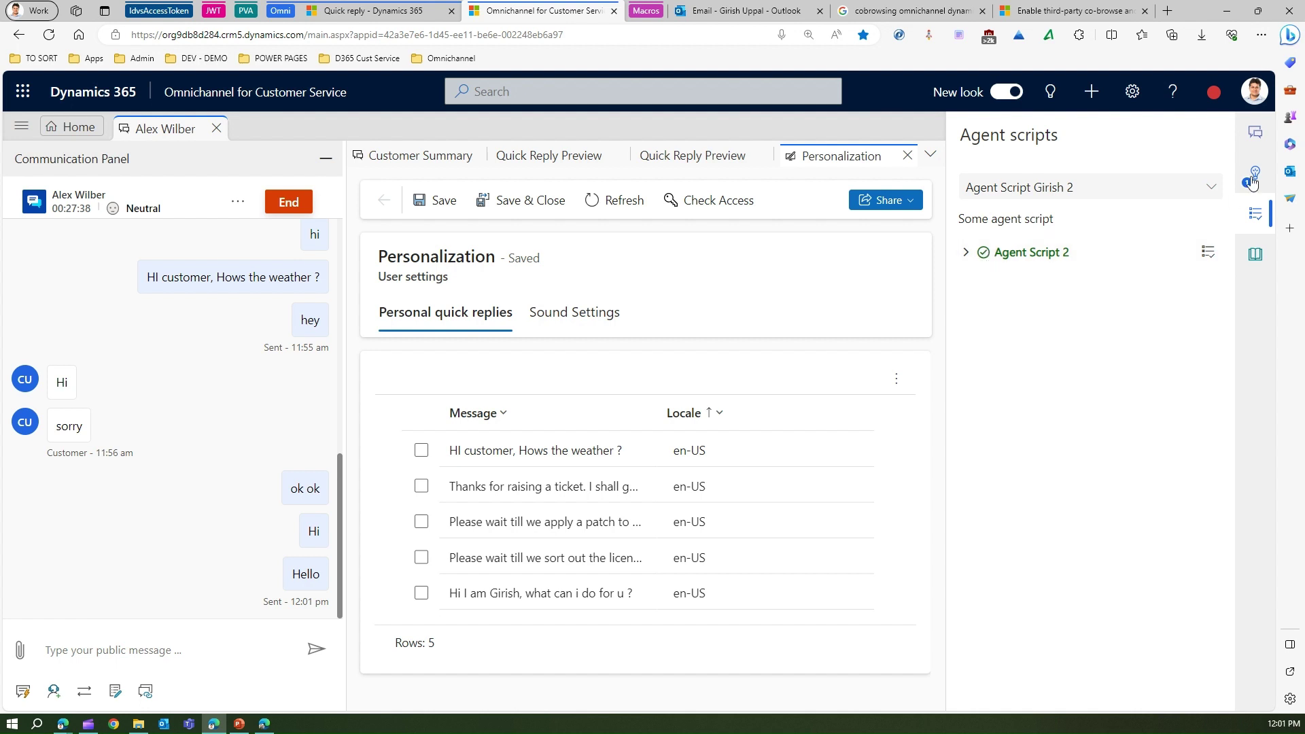
Switch to the Agent Script G Reset Password script, review the ResetPassStep1 instructions and mark that step as done
left_click(1212, 189)
left_click(1097, 213)
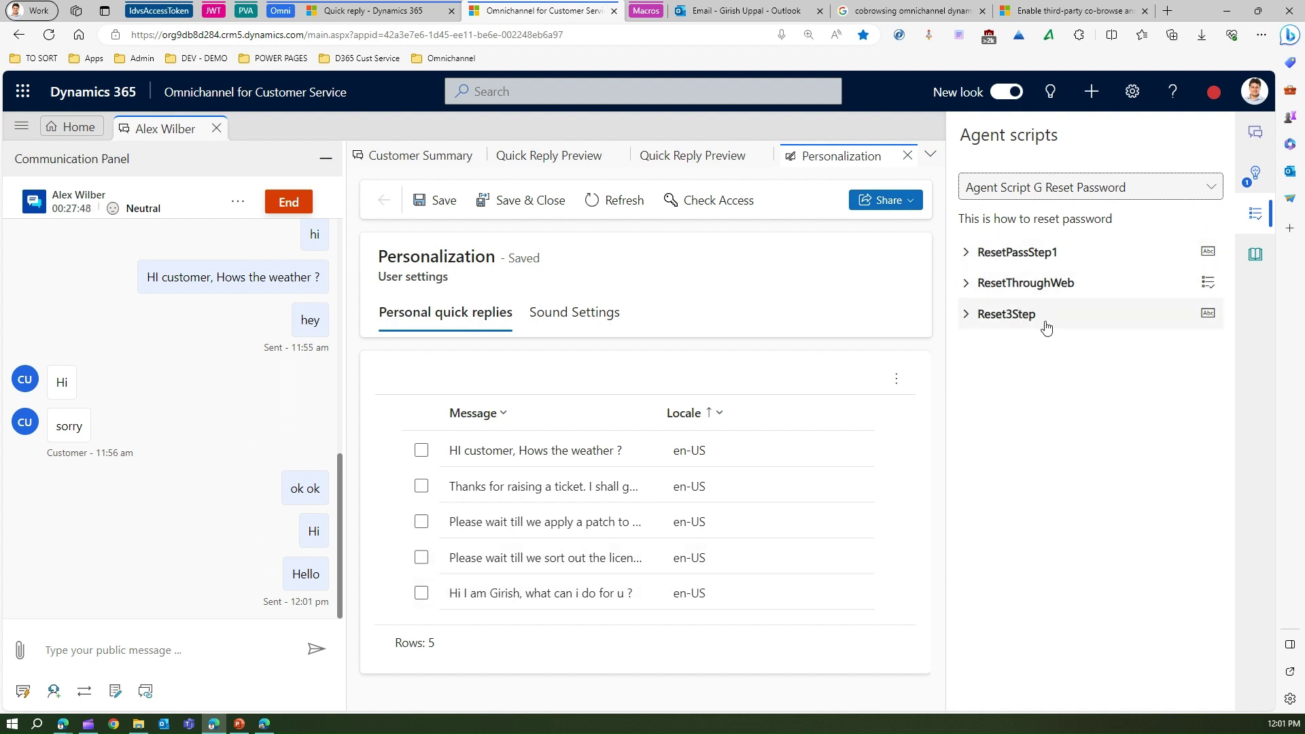
left_click(965, 254)
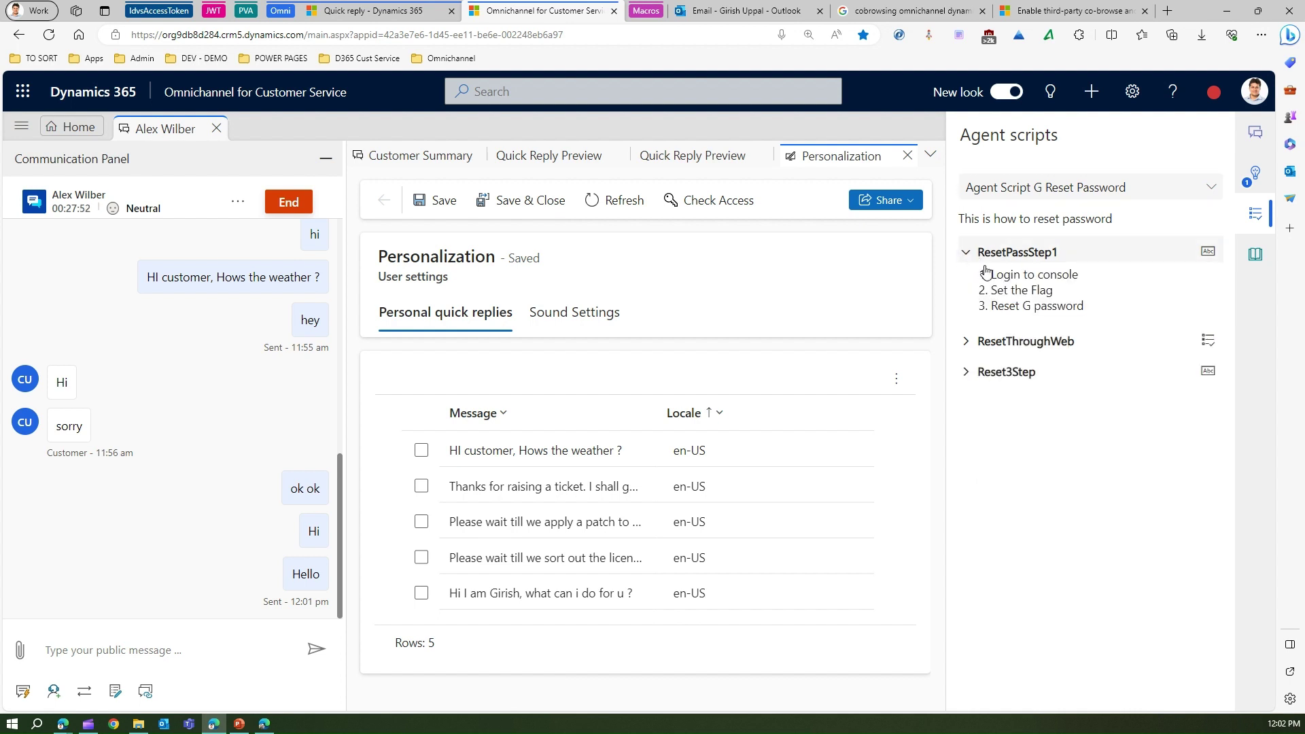
left_click_drag(993, 276, 1087, 303)
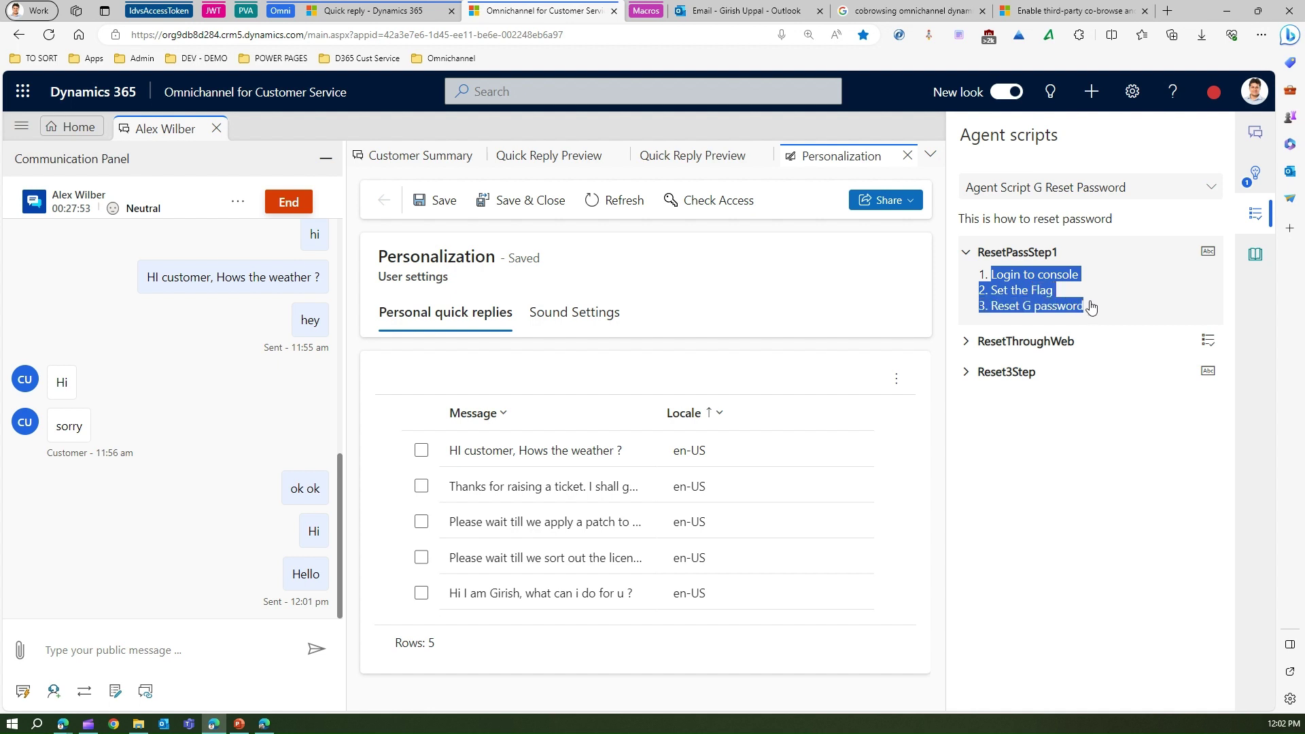
left_click(1214, 256)
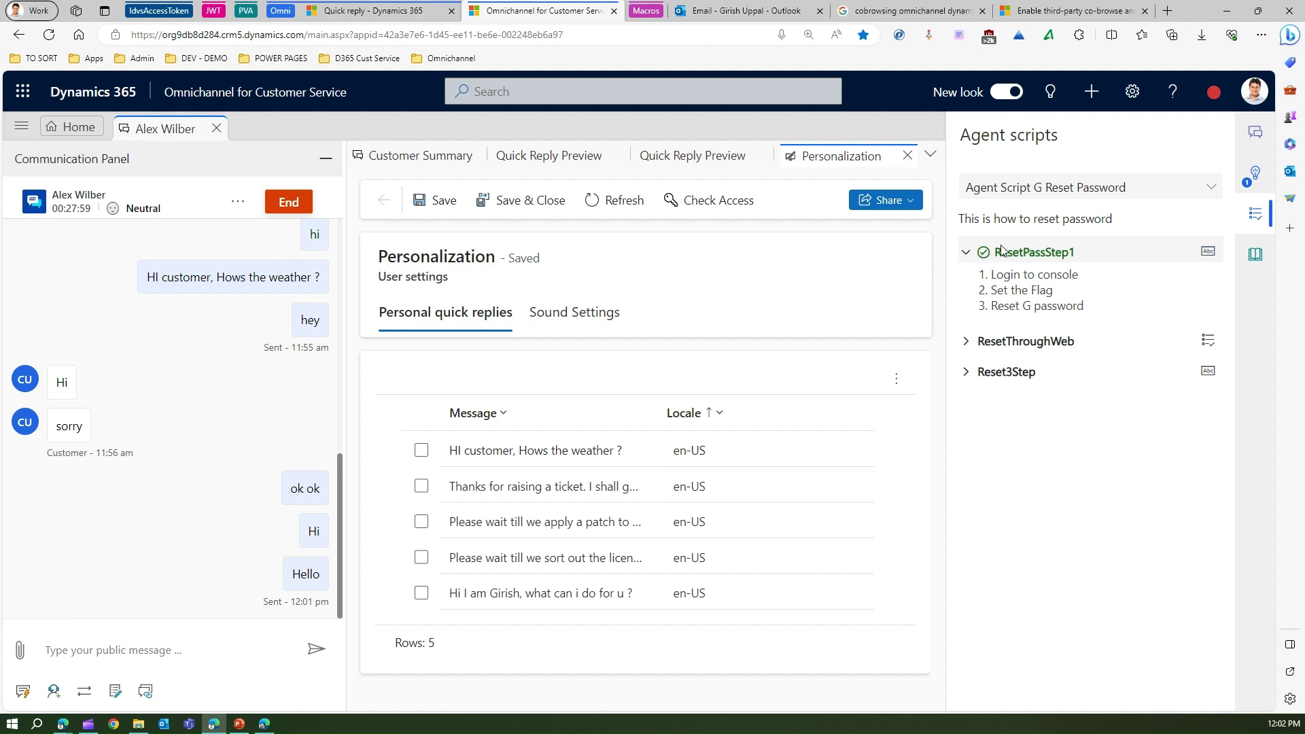
Expand and run the ResetThroughWeb script step, and complete the Reset3Step text step
left_click(968, 343)
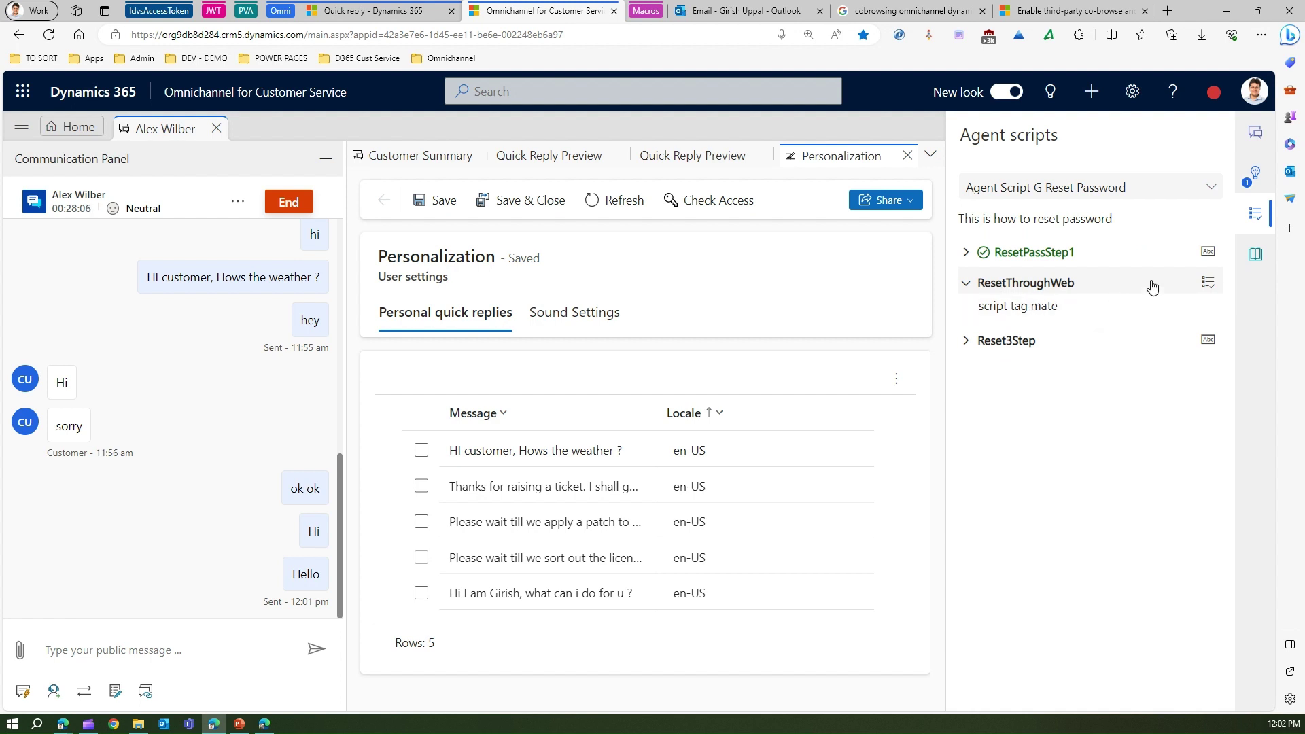
left_click(1208, 284)
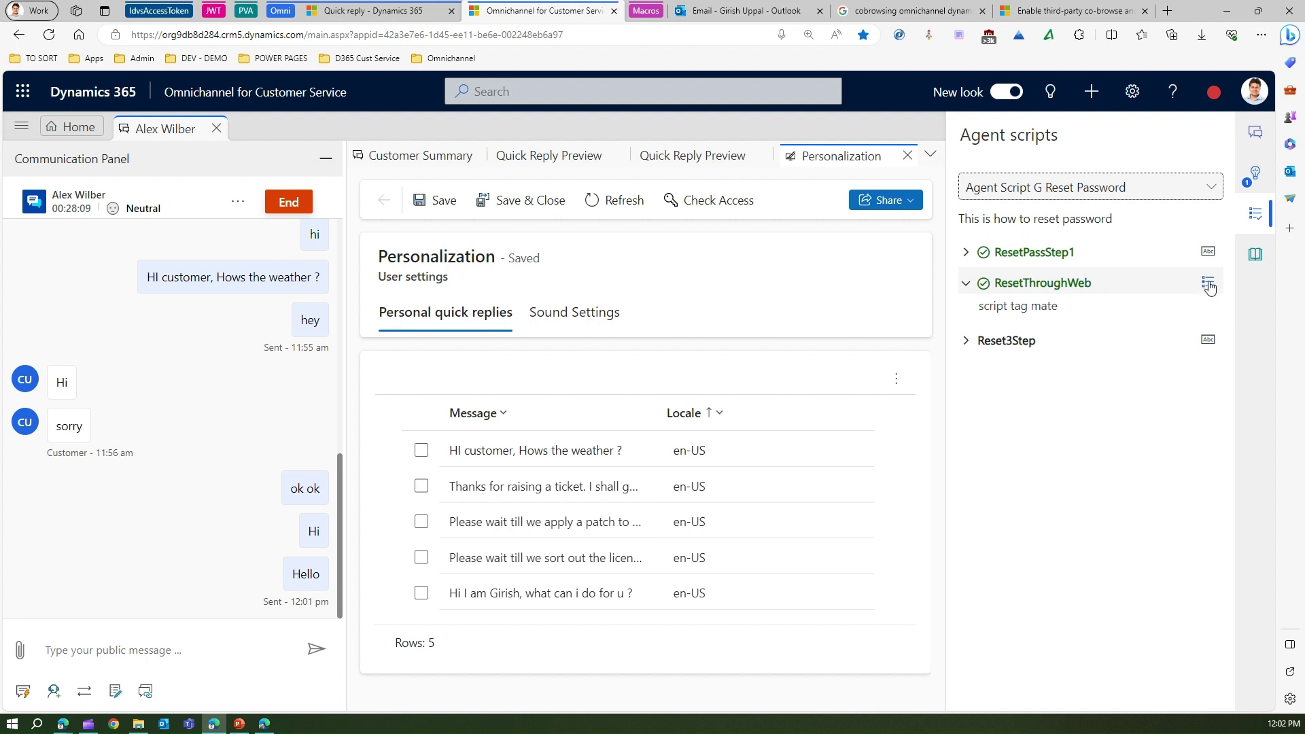
left_click(979, 347)
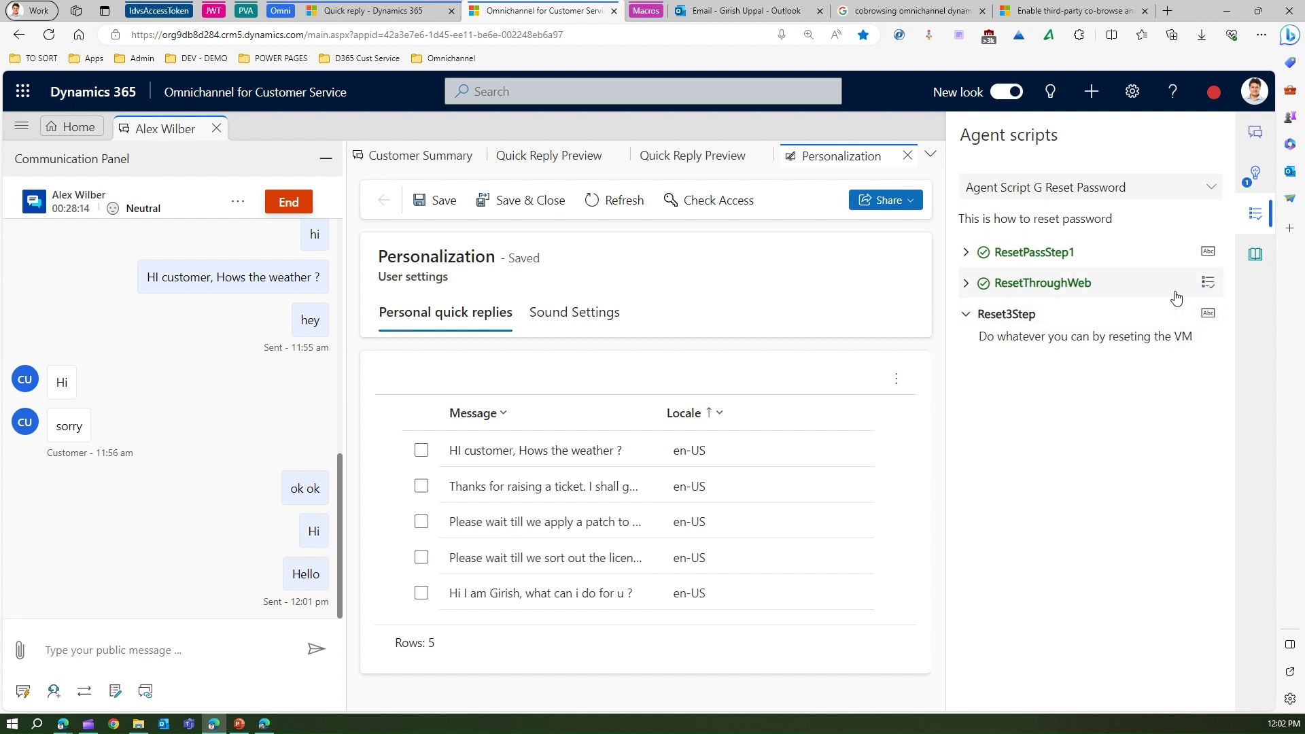
left_click(1208, 313)
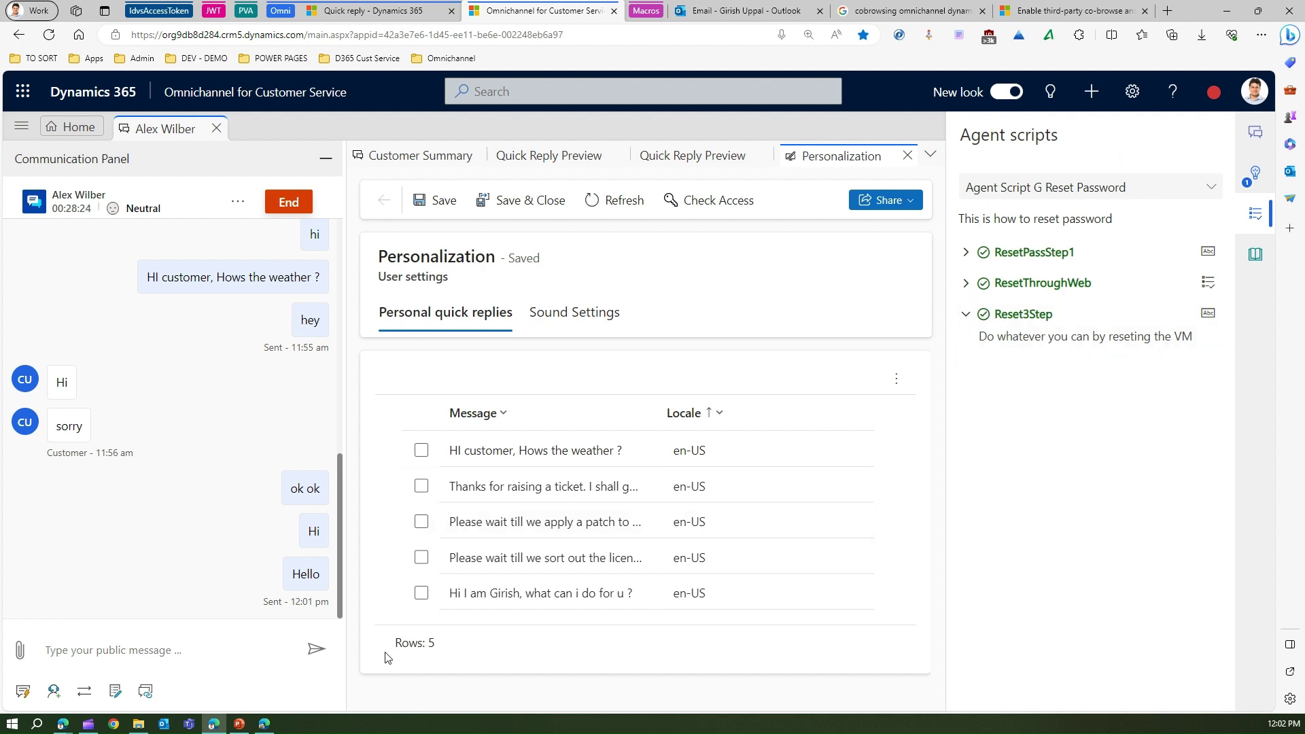
Send the customer the chat message "issue resolved"
type("issue resolved")
key("Return")
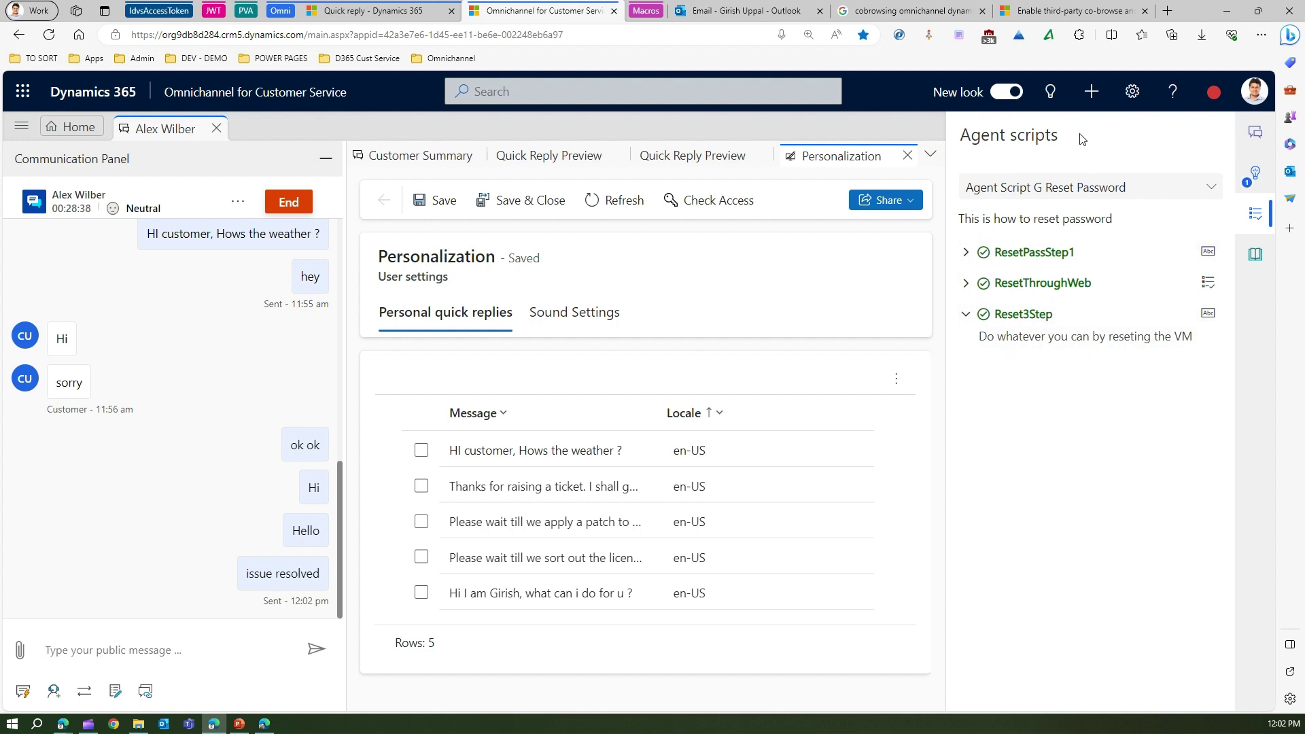
Switch to the Customer Service admin center, search the admin settings for "agent script" and open the Agent scripts setting
left_click(398, 12)
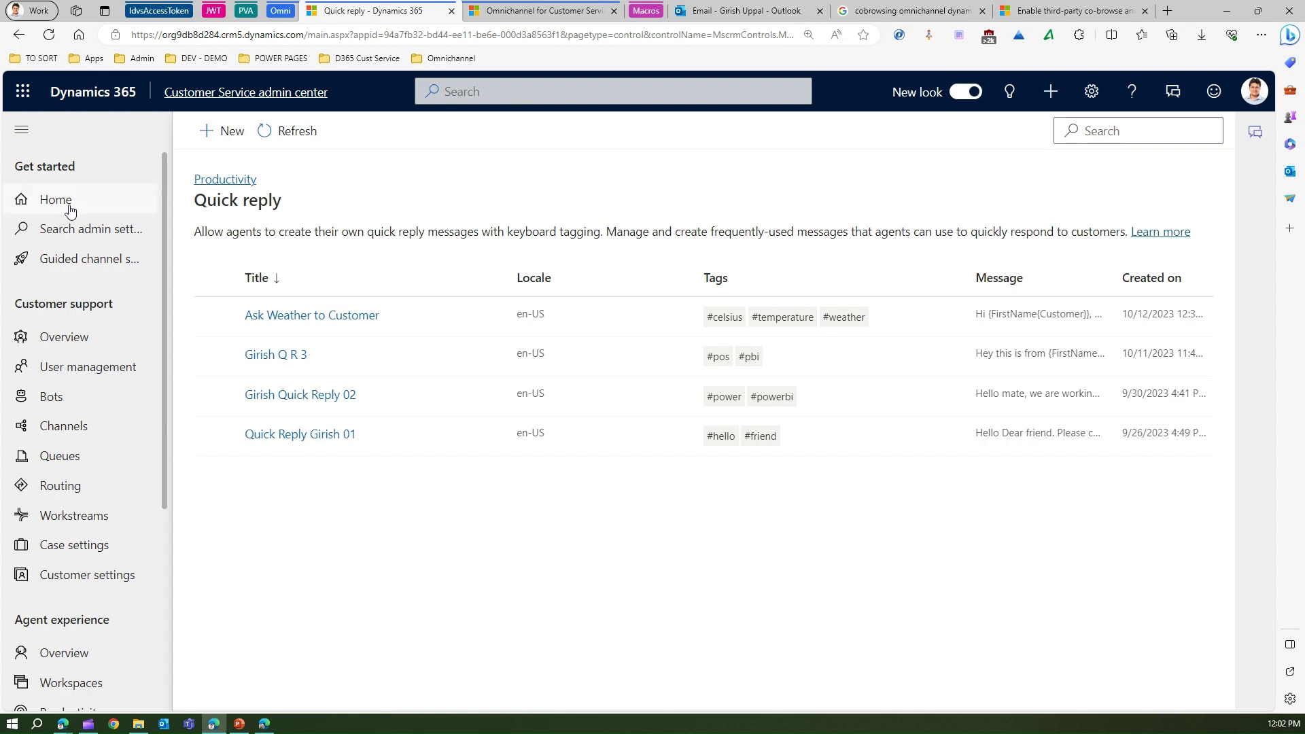
left_click(66, 236)
left_click(300, 217)
type("quick repl")
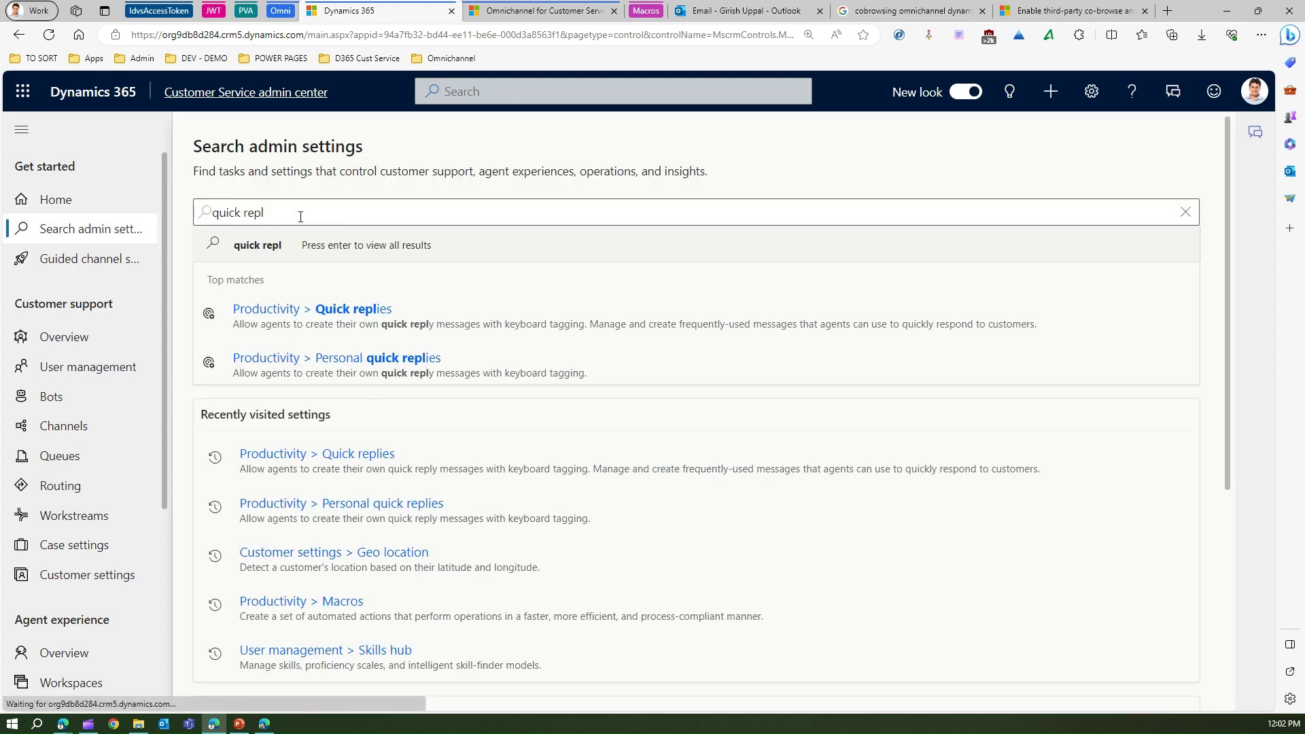
key("ctrl+a")
type("agen")
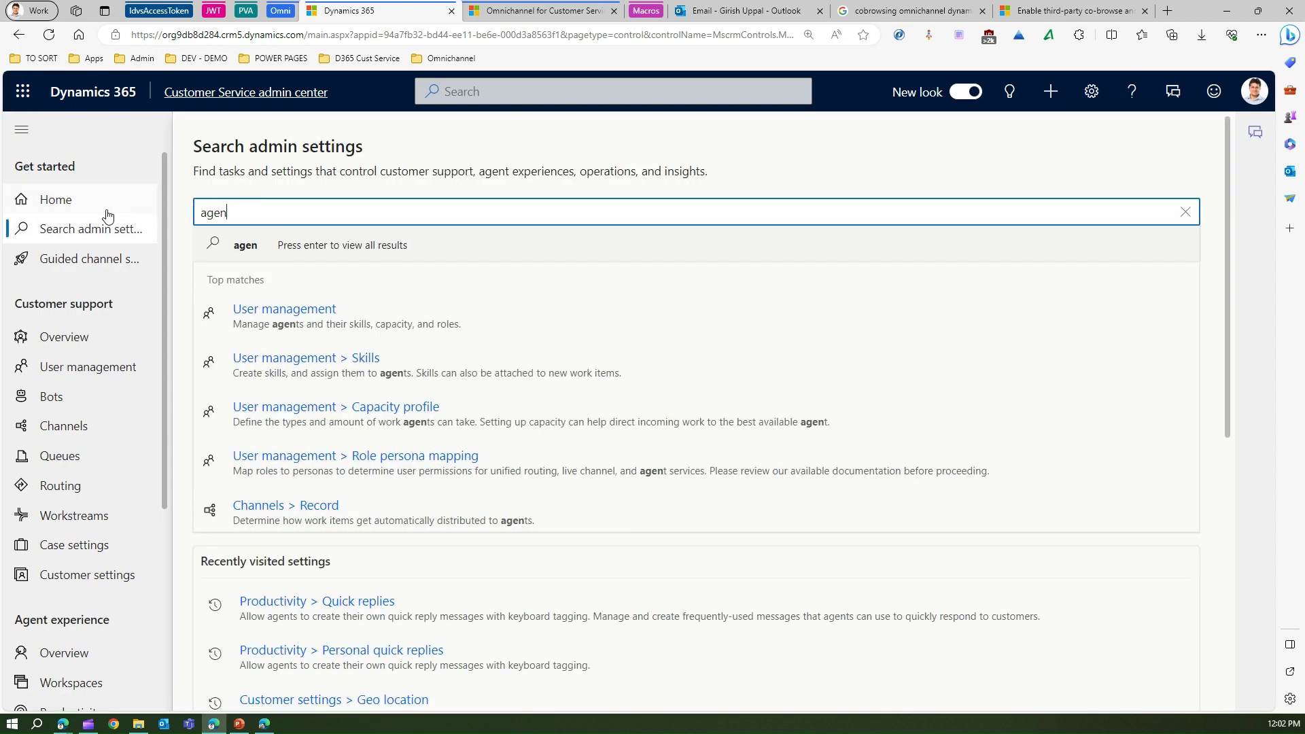
type("t script")
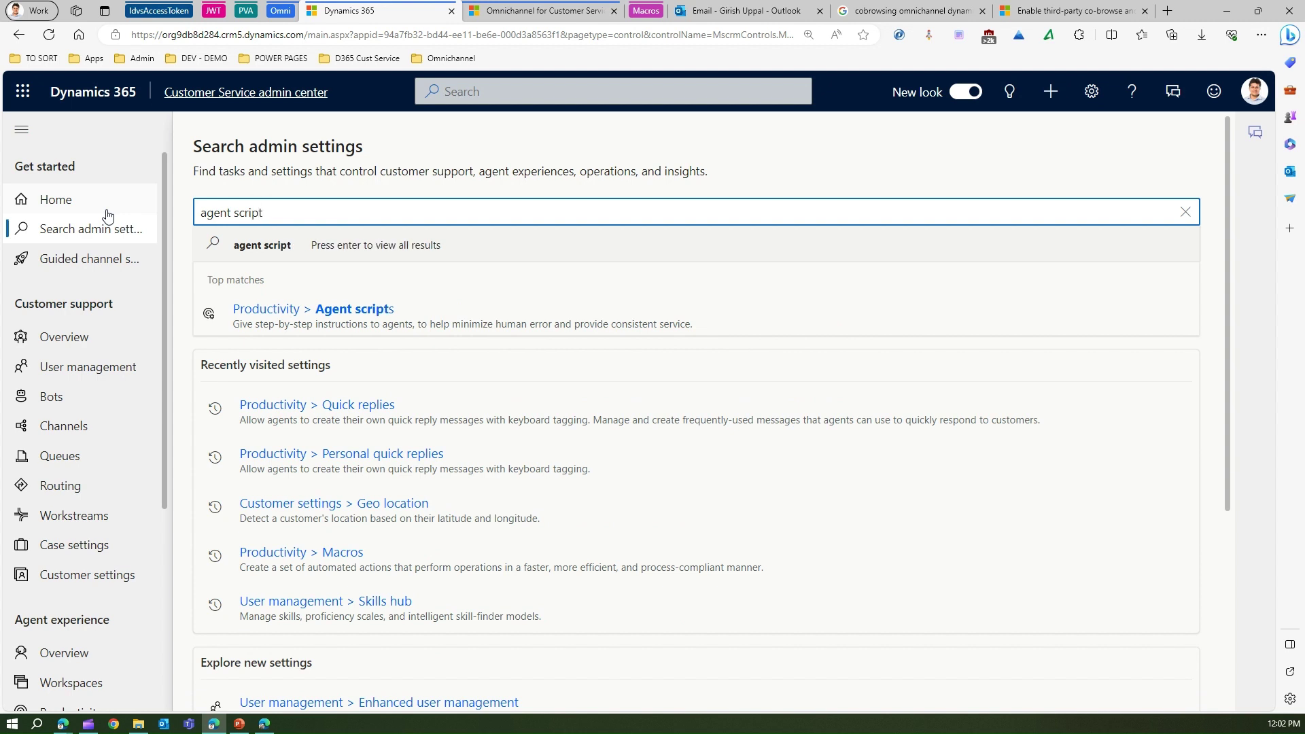
left_click(343, 311)
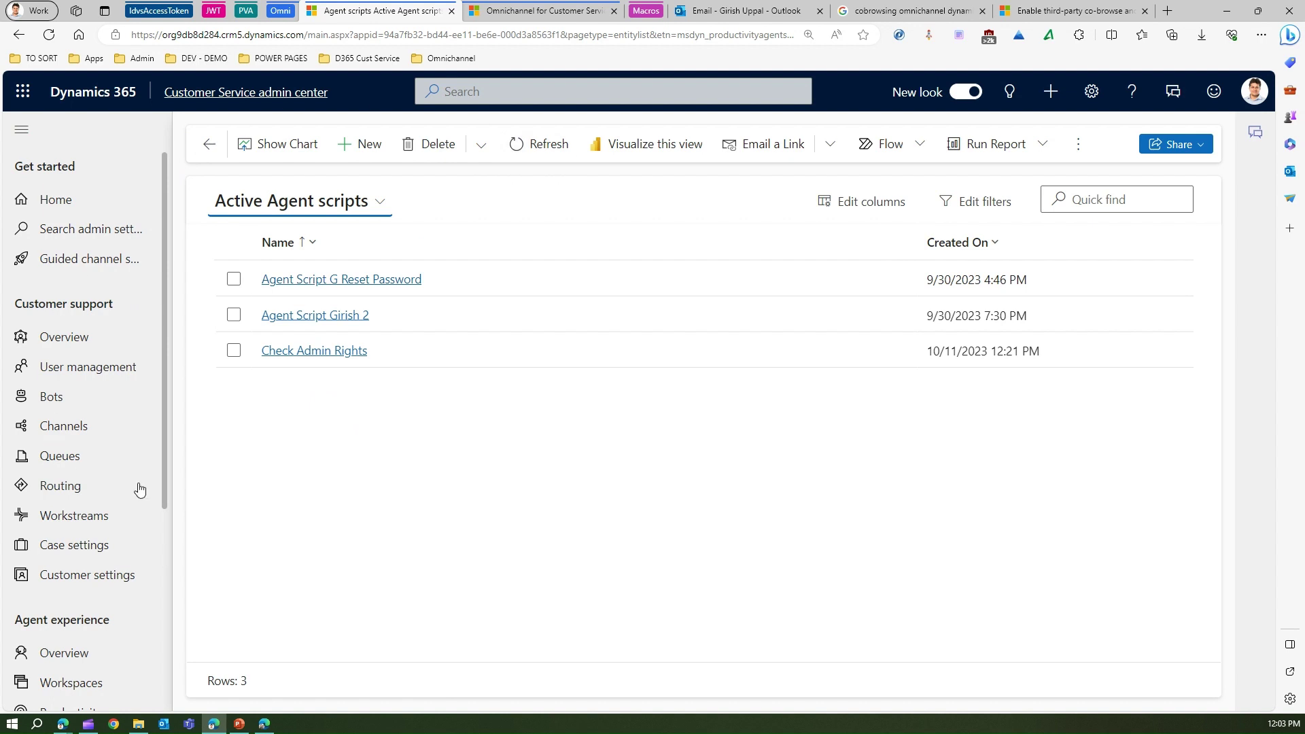
Create and save an agent script named "For Customer Service Portal issue" with unique name giri_CustPortal and description "some desc"
left_click(364, 146)
left_click(379, 323)
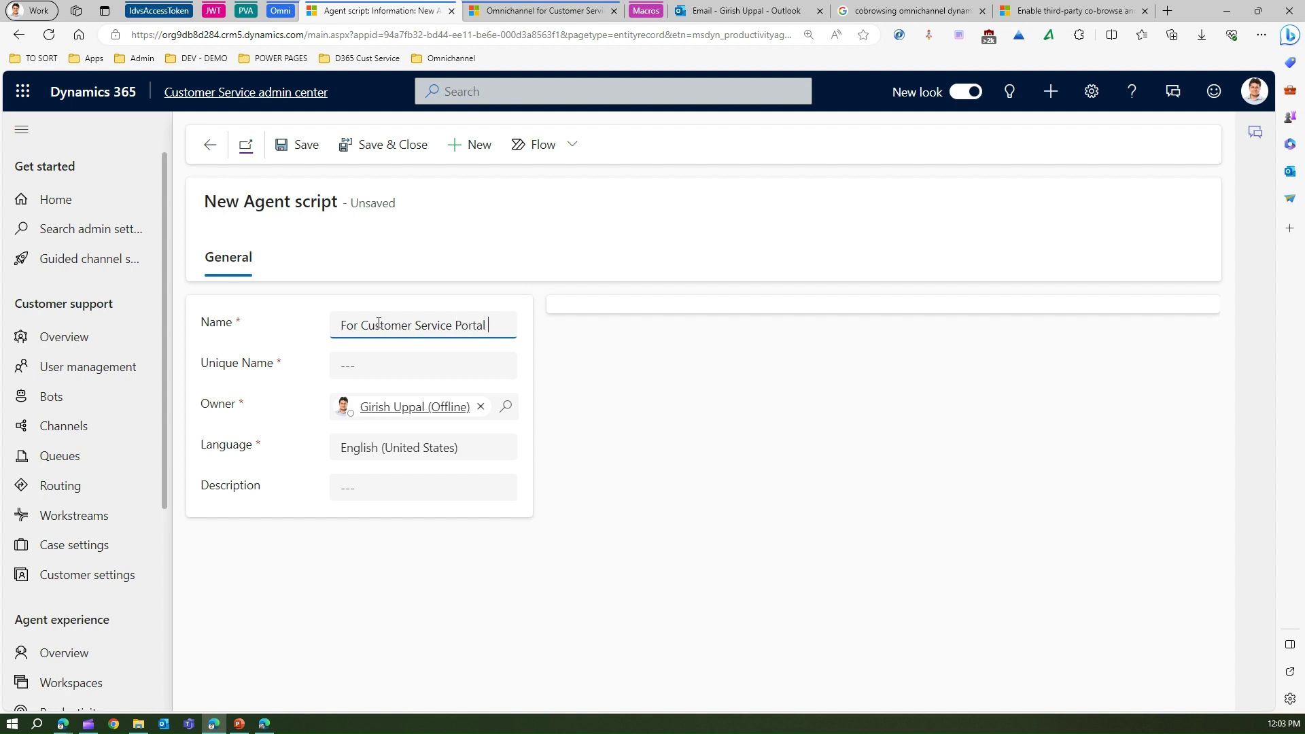
type("ue")
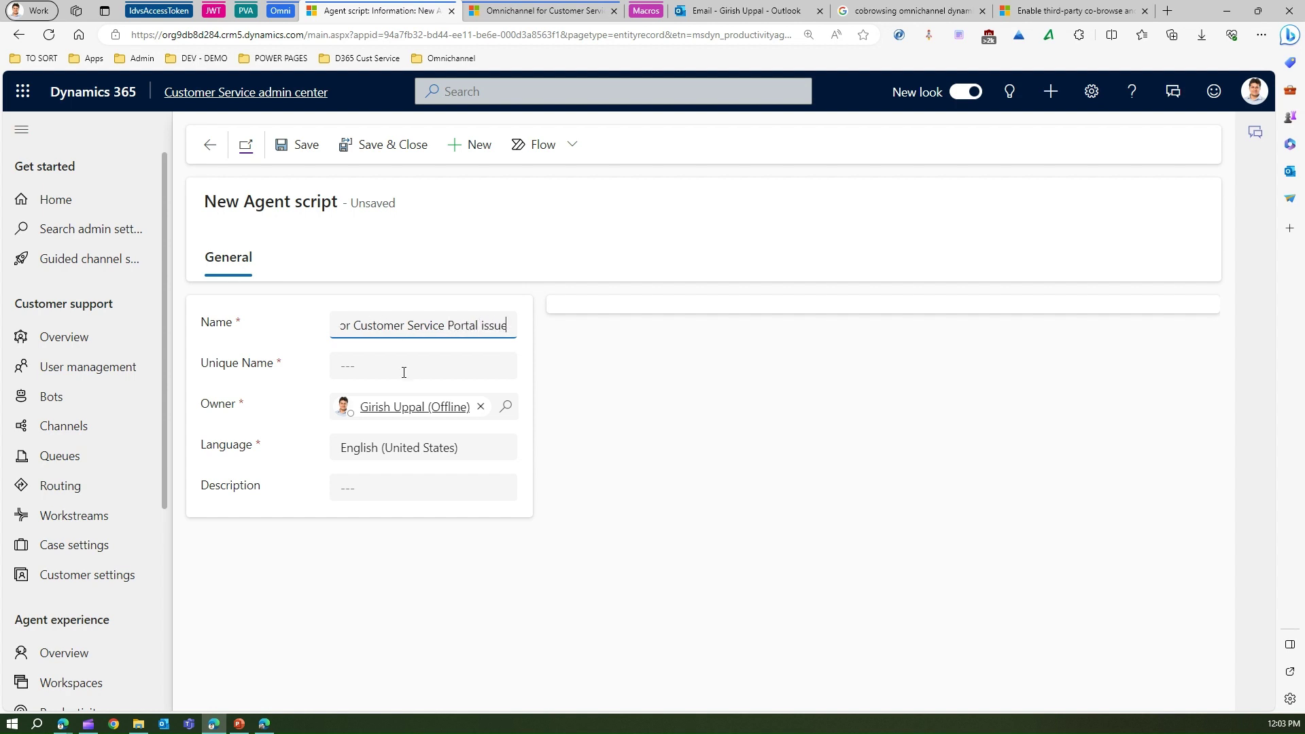
left_click(372, 370)
type("giri_CustPortal")
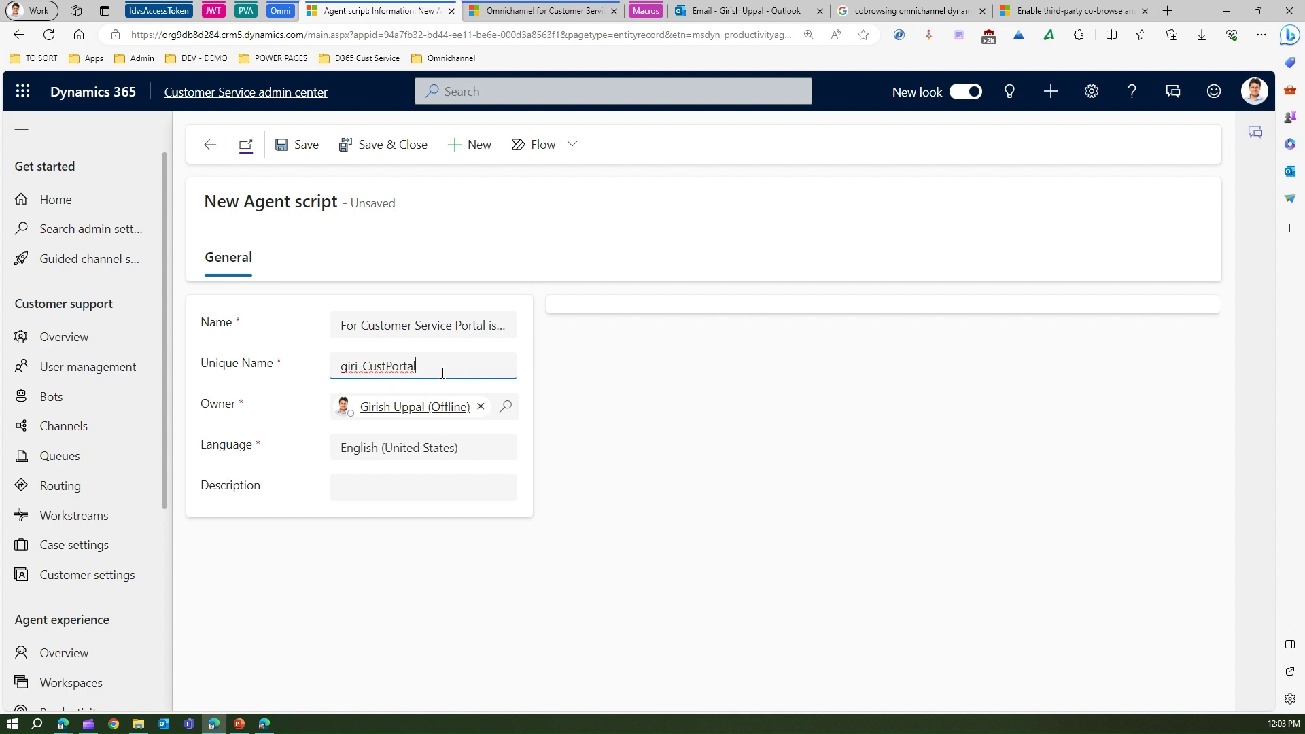
left_click(378, 490)
left_click(308, 145)
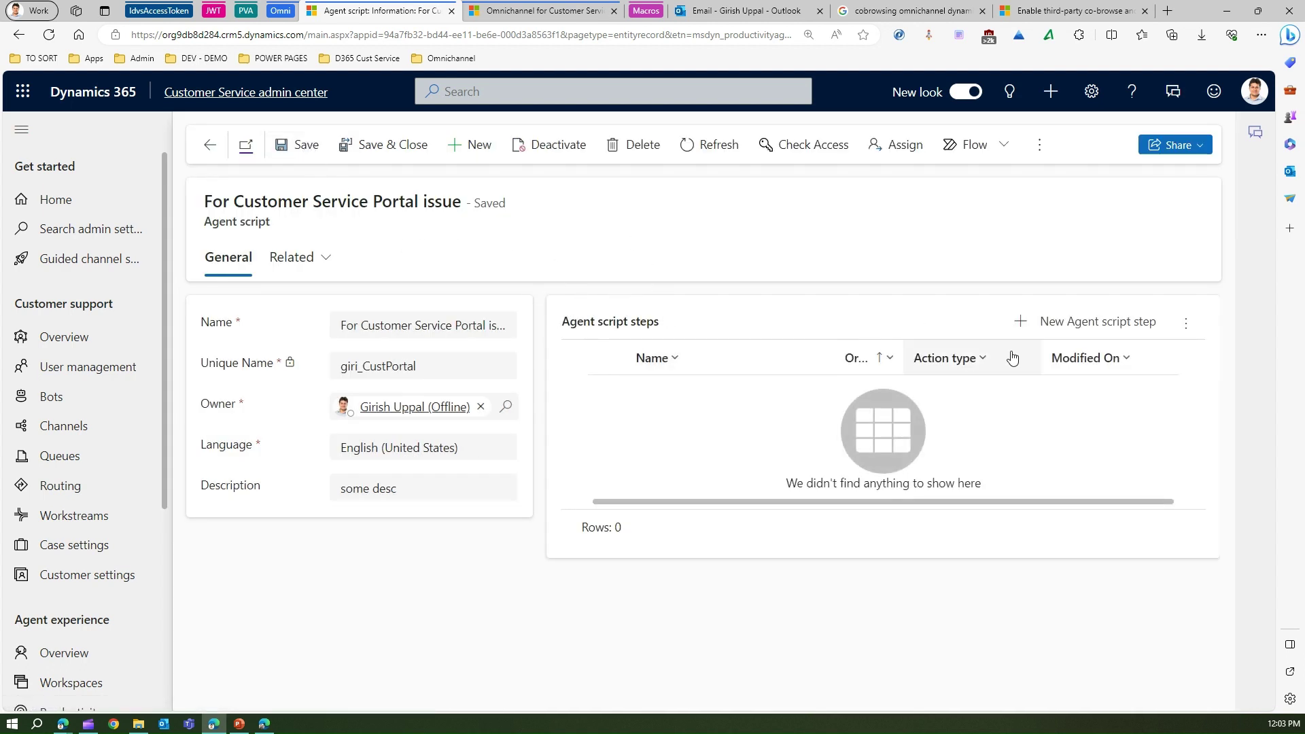
Add a script step named "Check Portal Version" with unique name giri_ver, order 1 and action type Text
left_click(1109, 325)
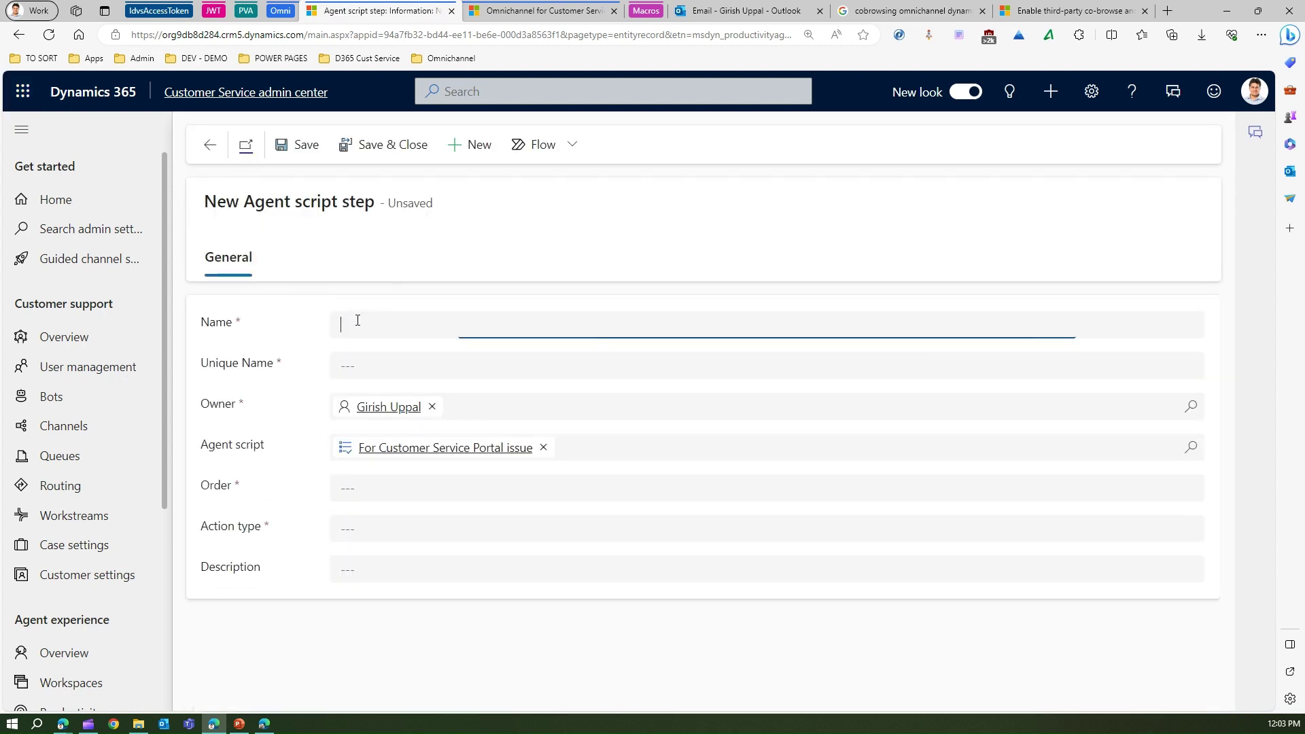
type("Check P")
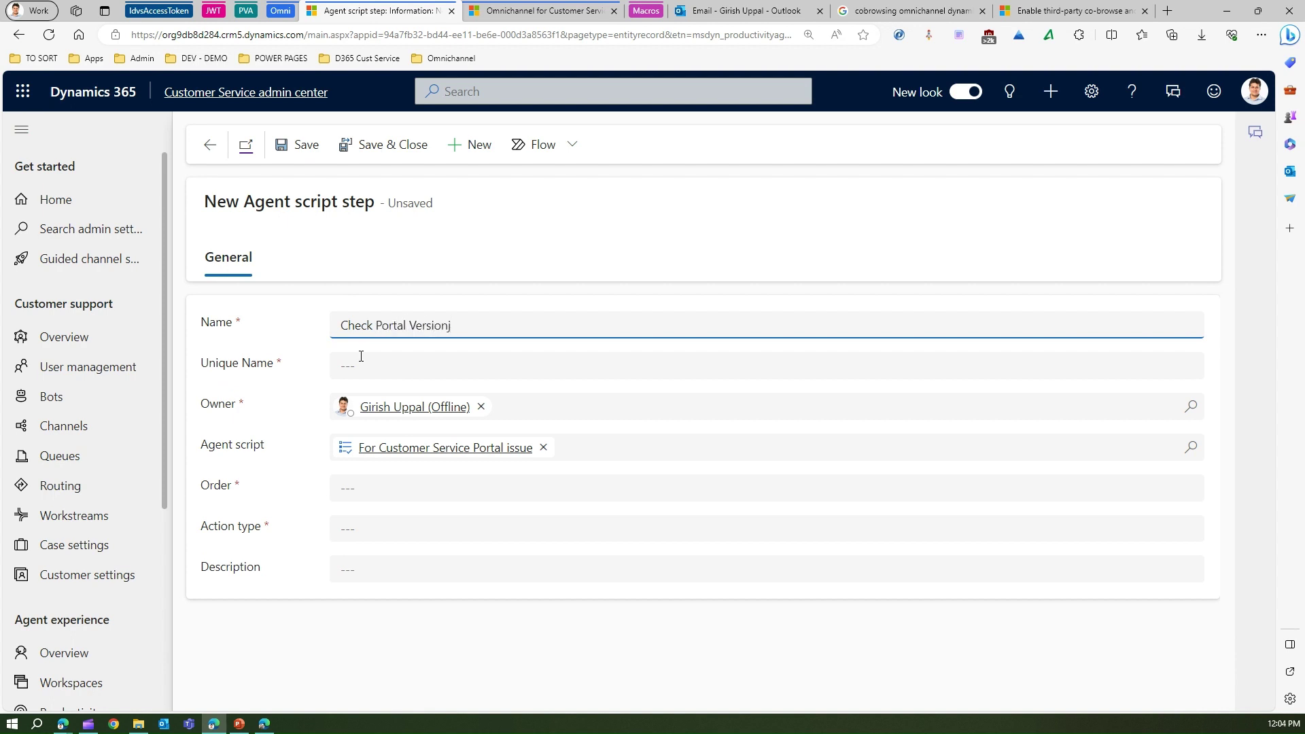
type("ortal Versionj")
key("BackSpace")
left_click(461, 364)
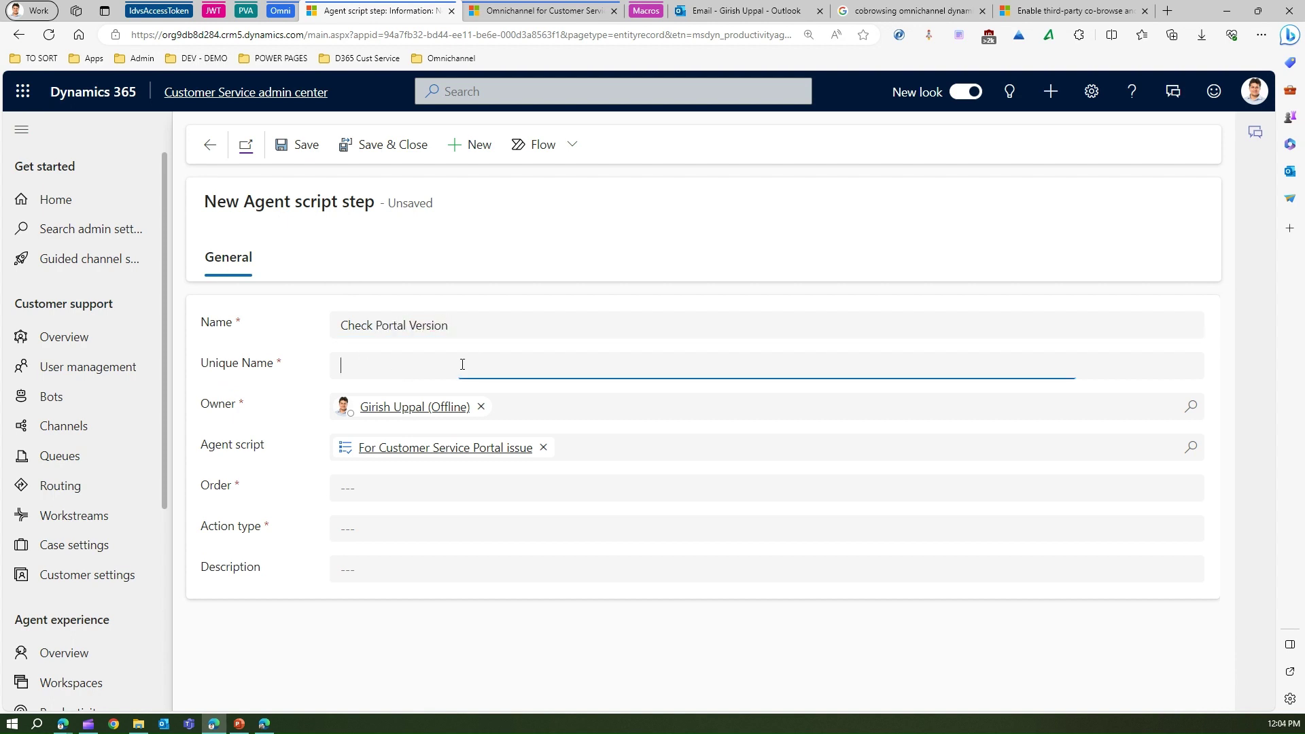
type("giri_ver")
left_click(394, 481)
type("1")
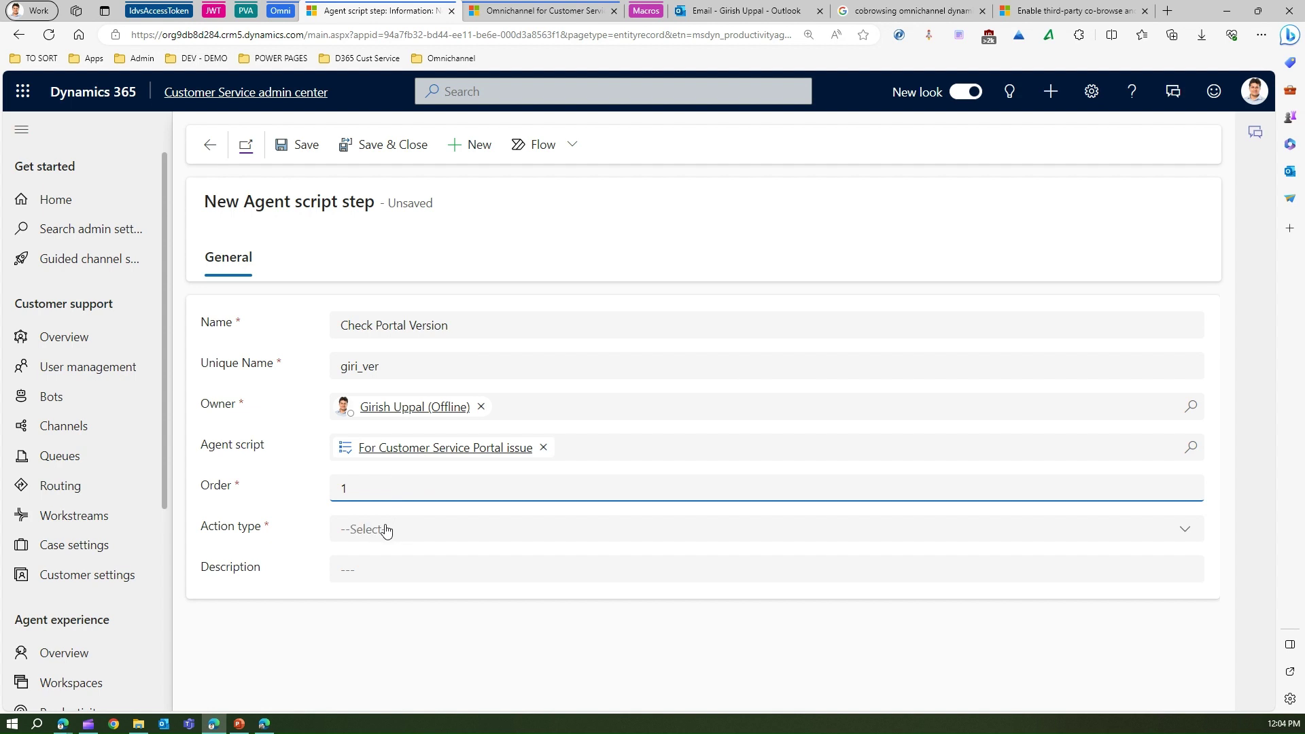
left_click(381, 529)
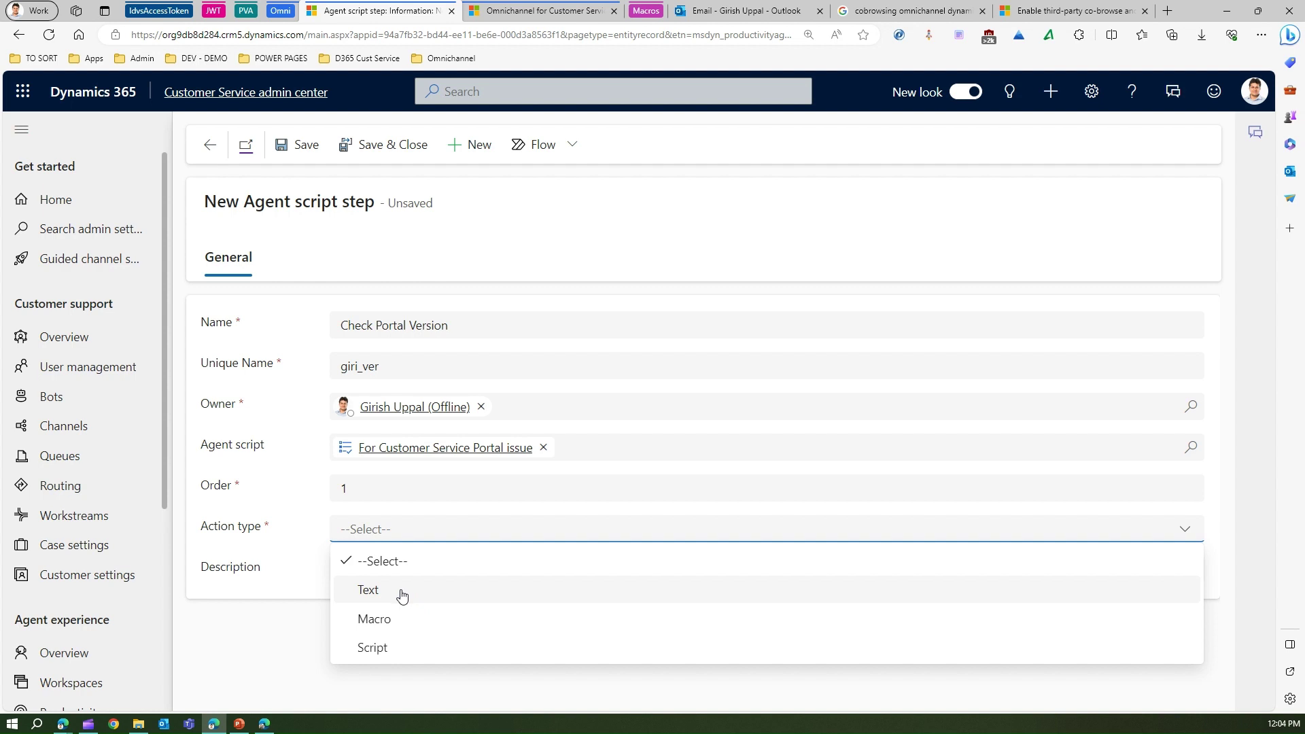
left_click(401, 597)
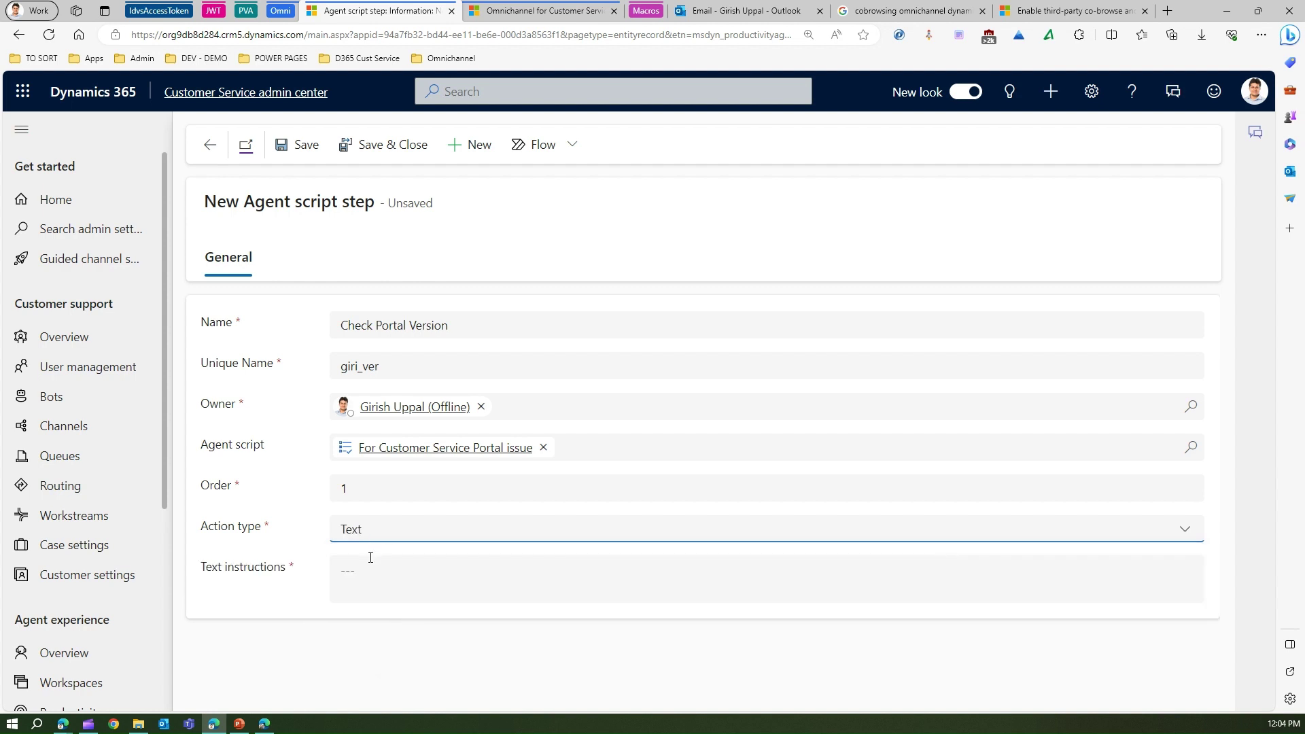
Enter the text instructions "Check portal version" and "Check IIS version" on two separate lines
left_click(365, 573)
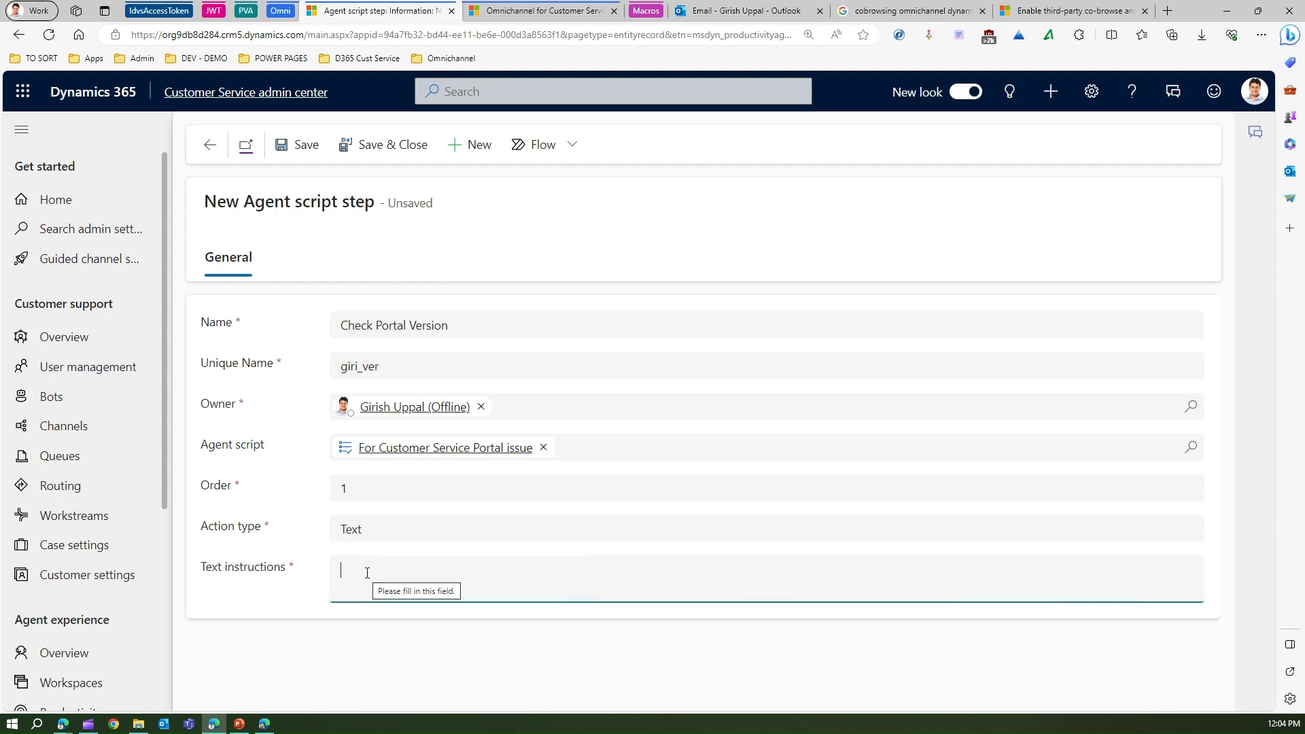
type("Check")
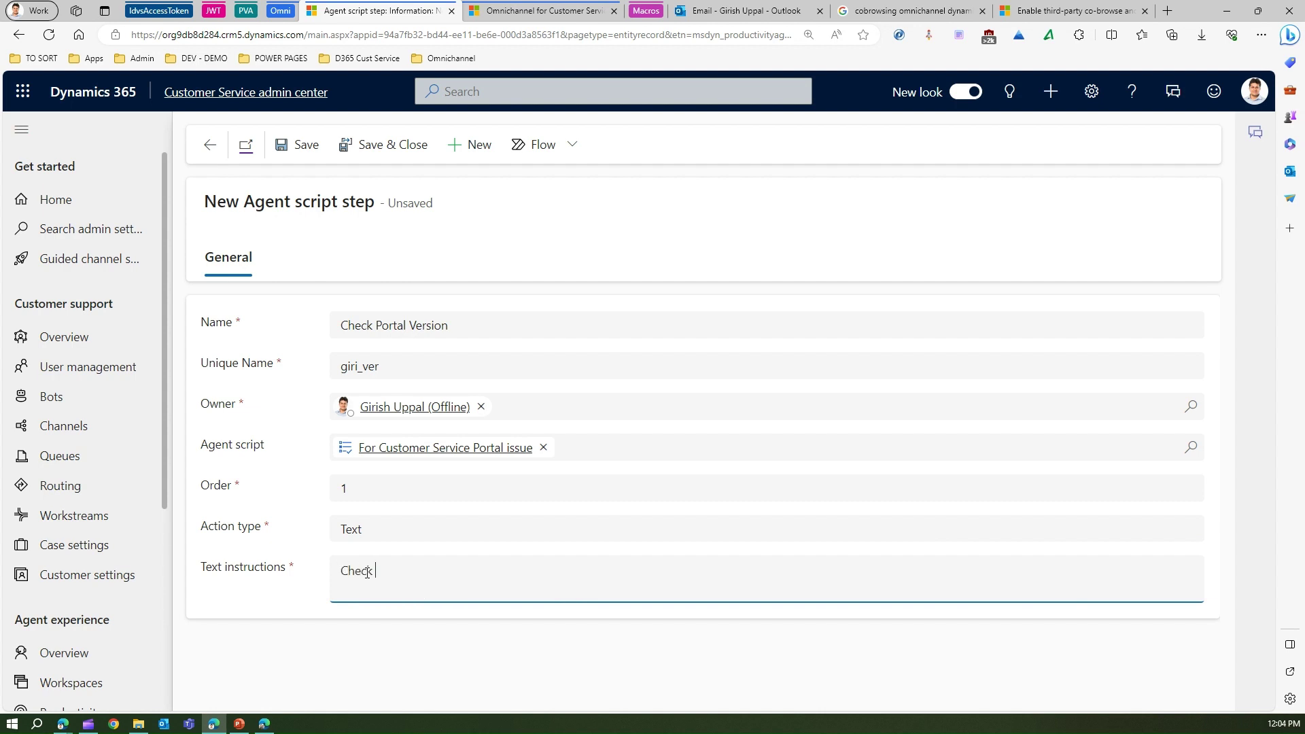
type(" portal version")
key("Return")
type("Check IIS ")
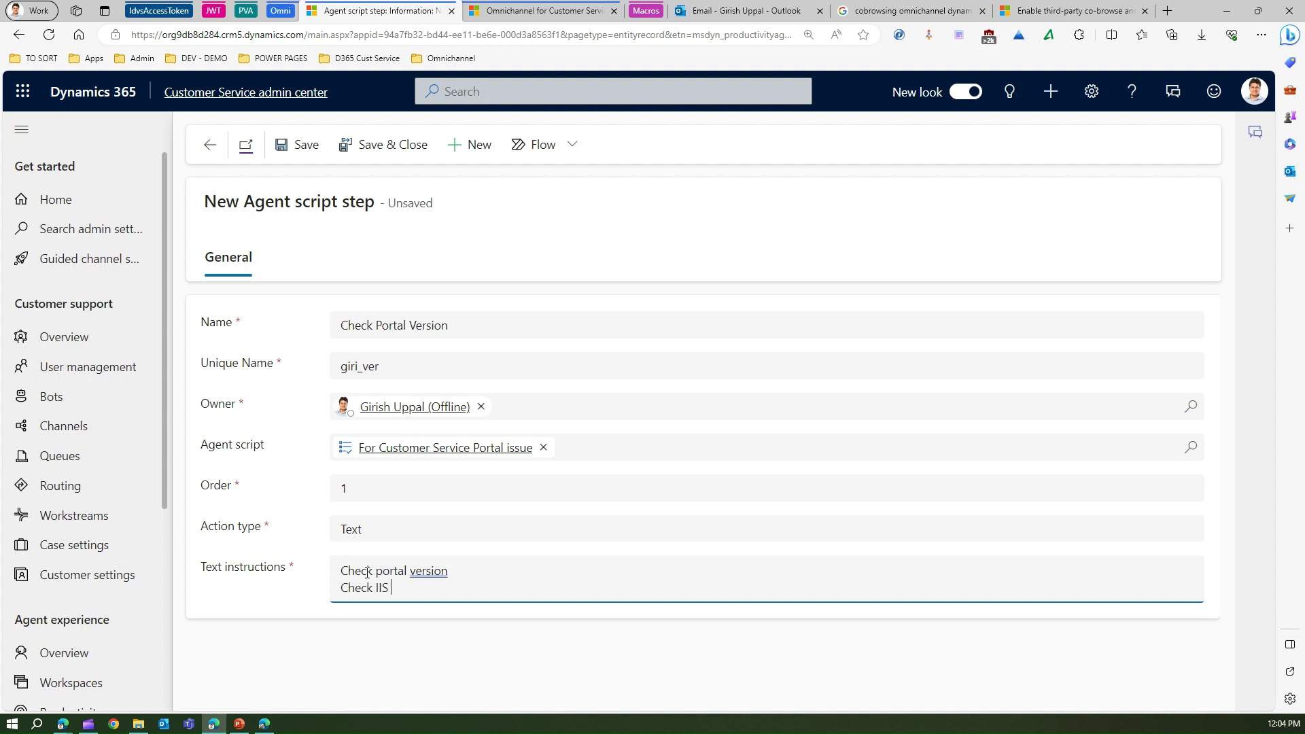
type("version")
Insert a check mark symbol before both instruction lines, then save and close the script step
left_click(342, 570)
key("super+period")
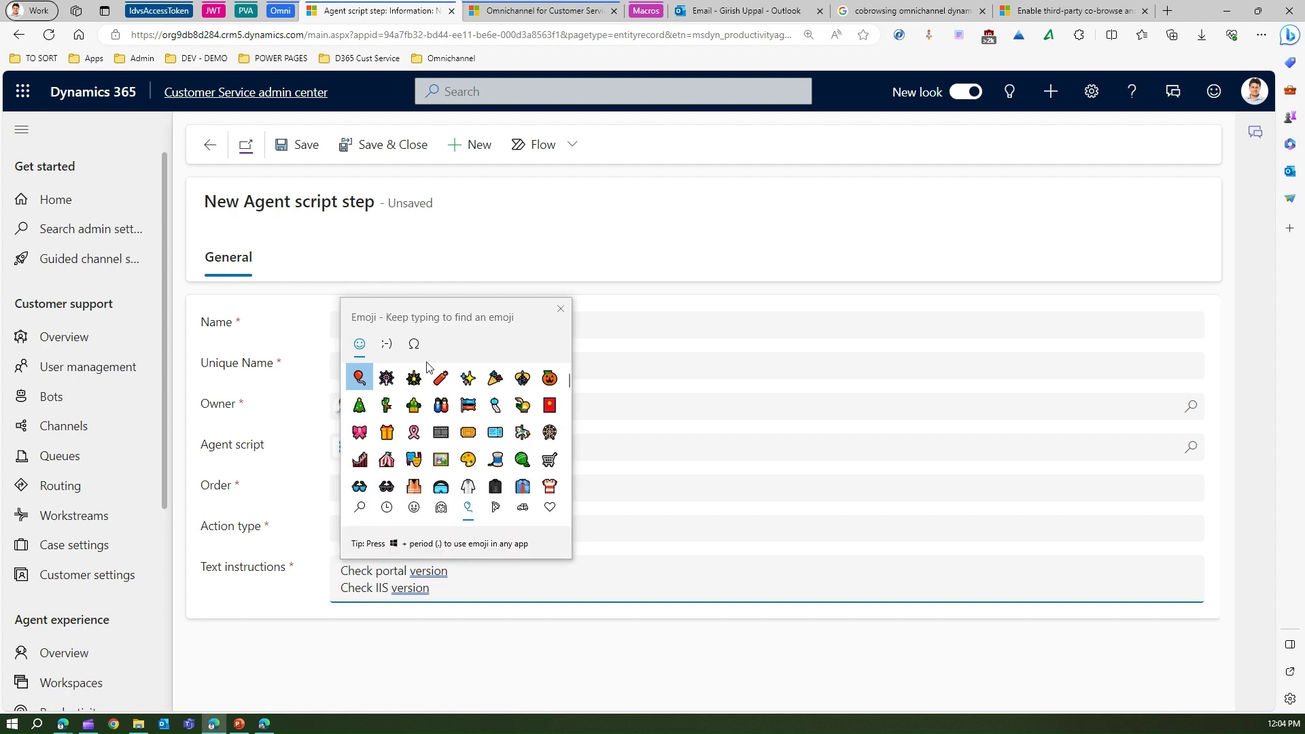
type("check")
left_click(408, 374)
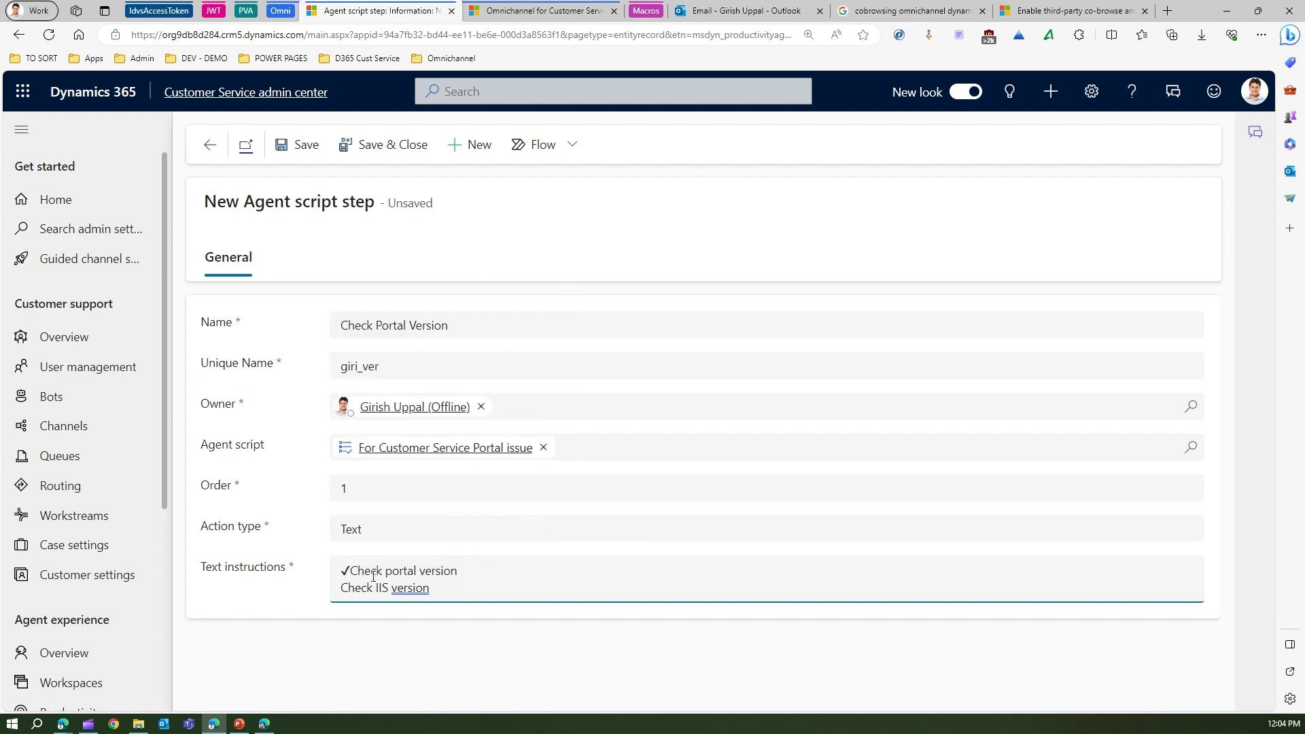
key("shift+Left")
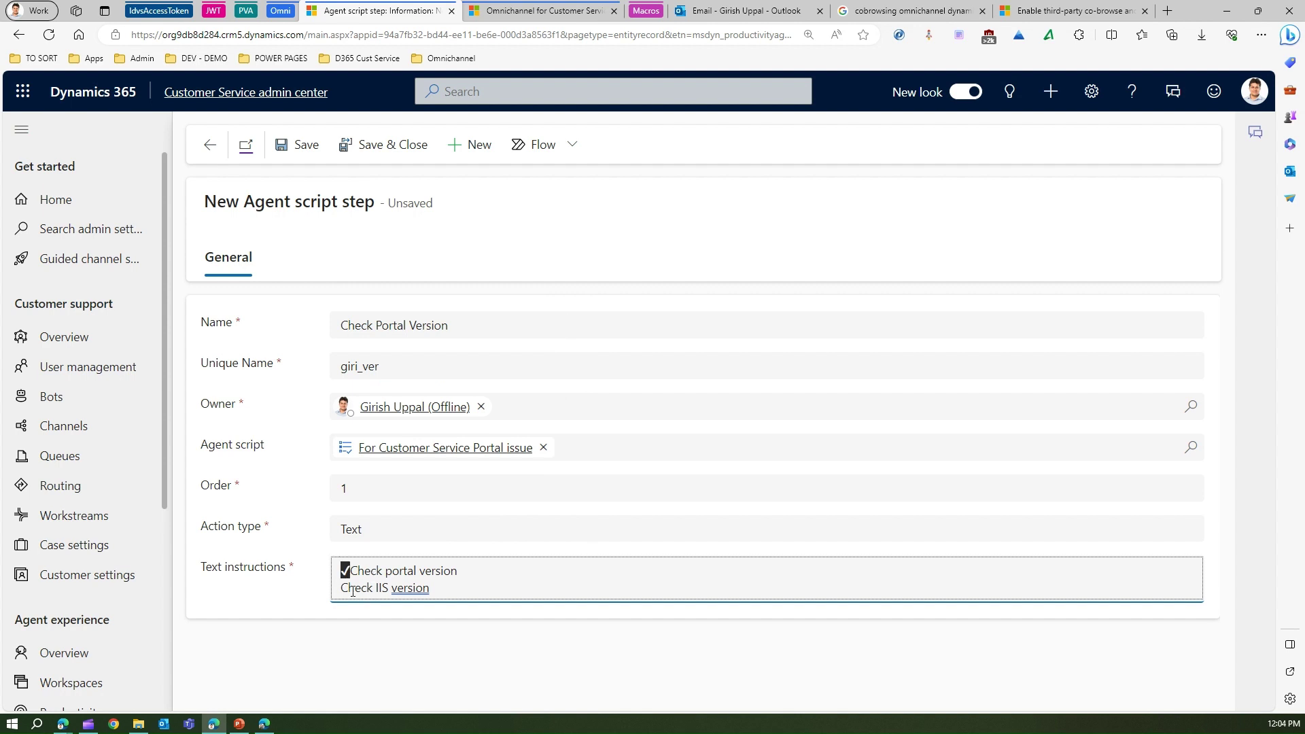
key("ctrl+c")
left_click(340, 589)
key("ctrl+v")
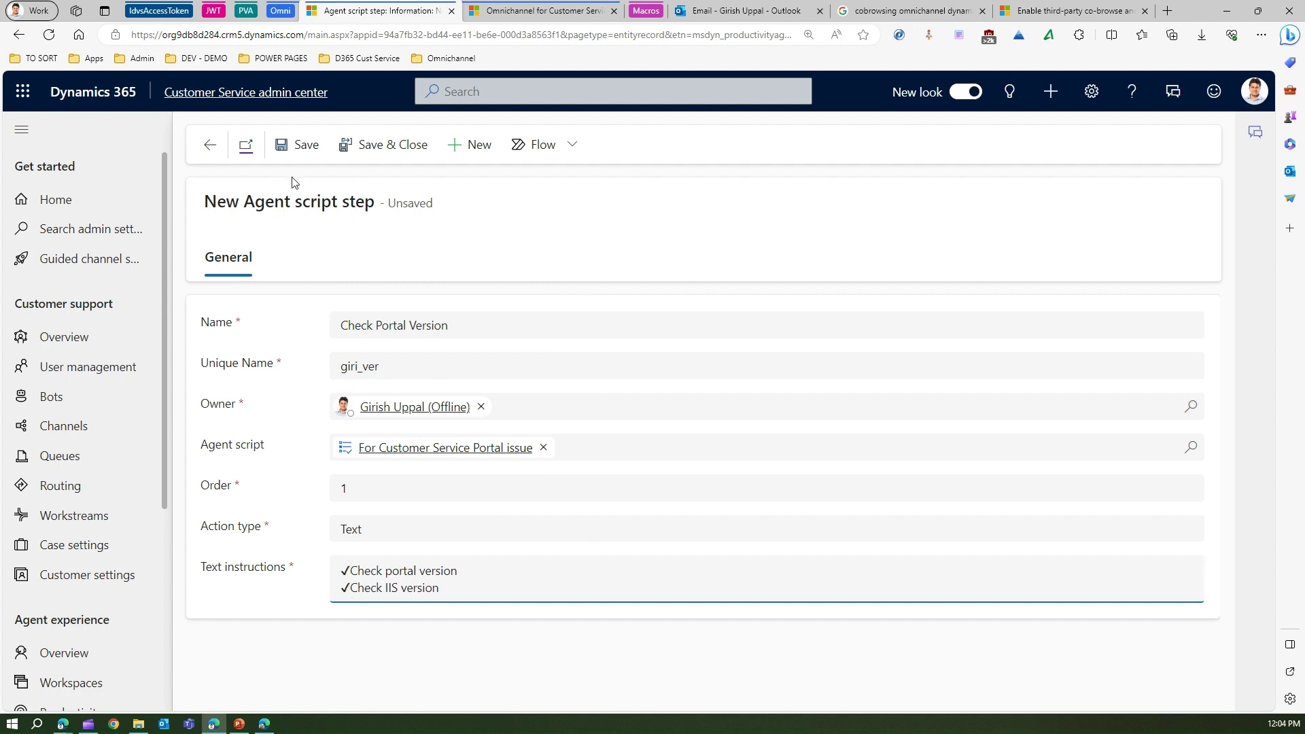
left_click(303, 146)
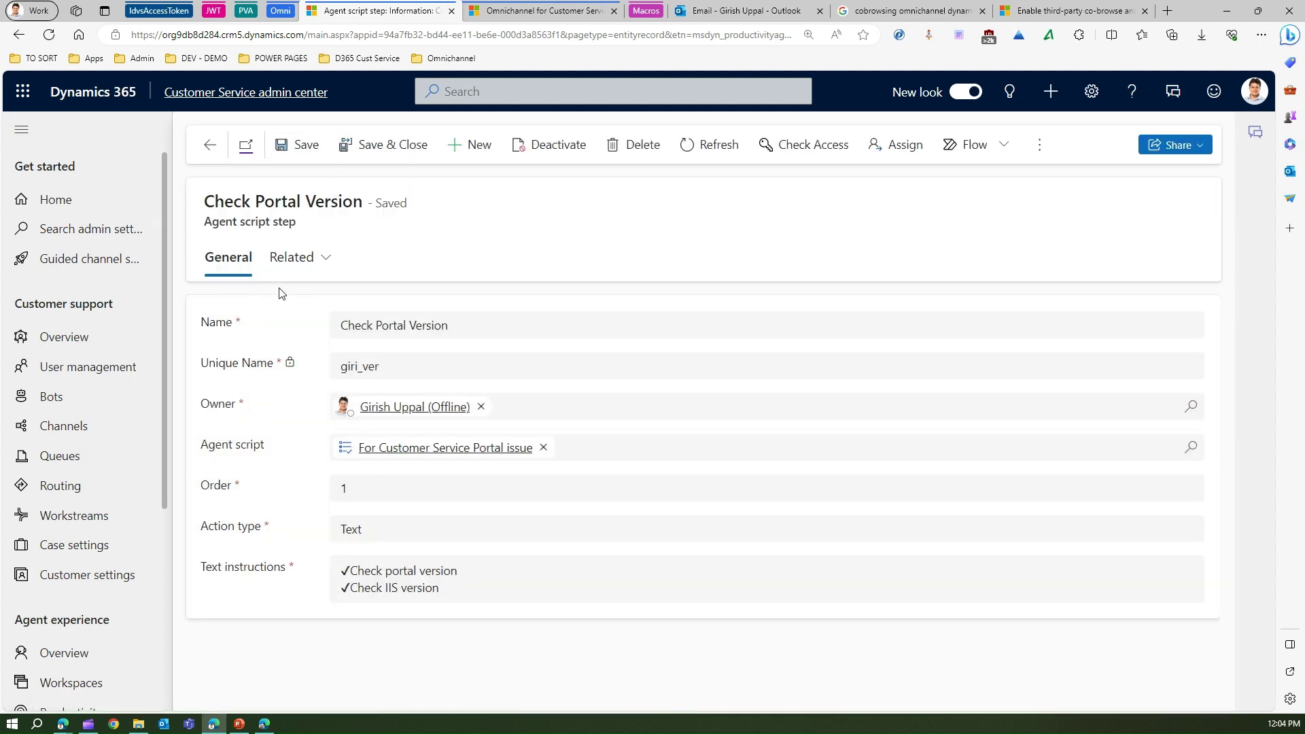
left_click(381, 149)
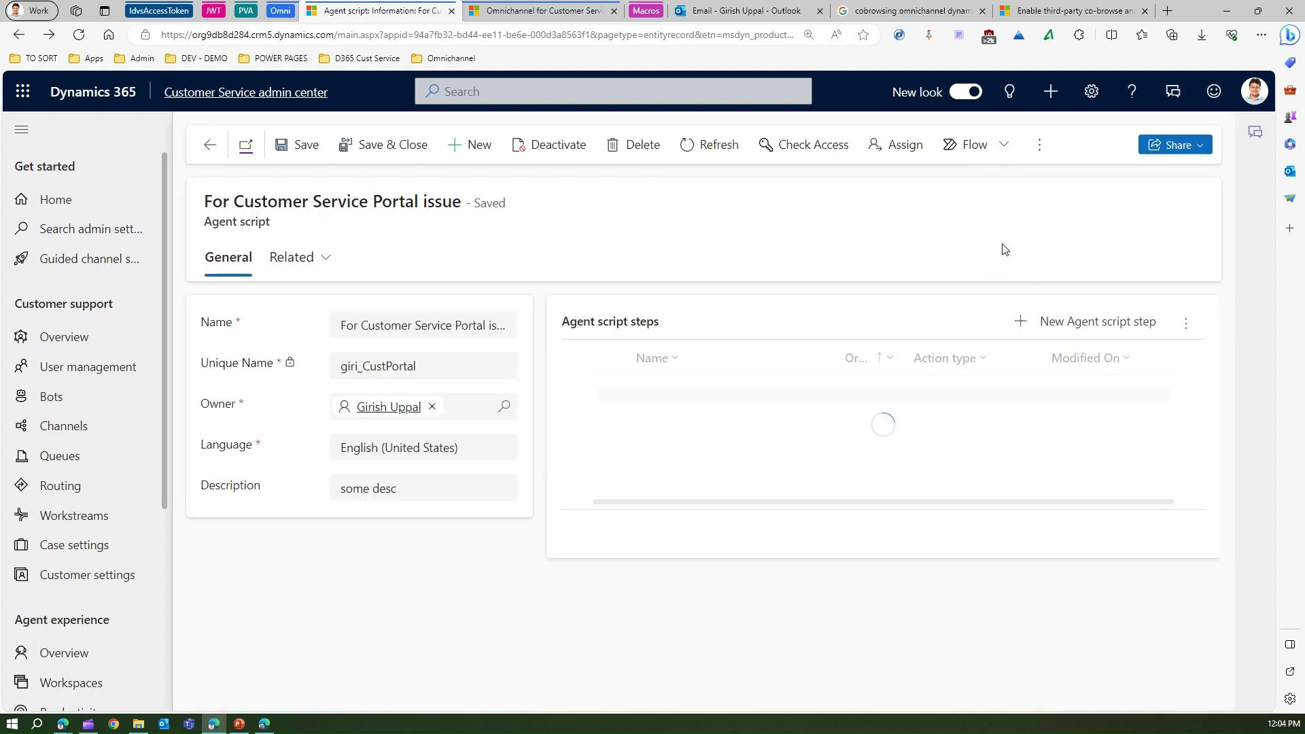
Add a second script step named "Reset the Server" with unique name giri_reset, order 2 and action type Text
left_click(1081, 321)
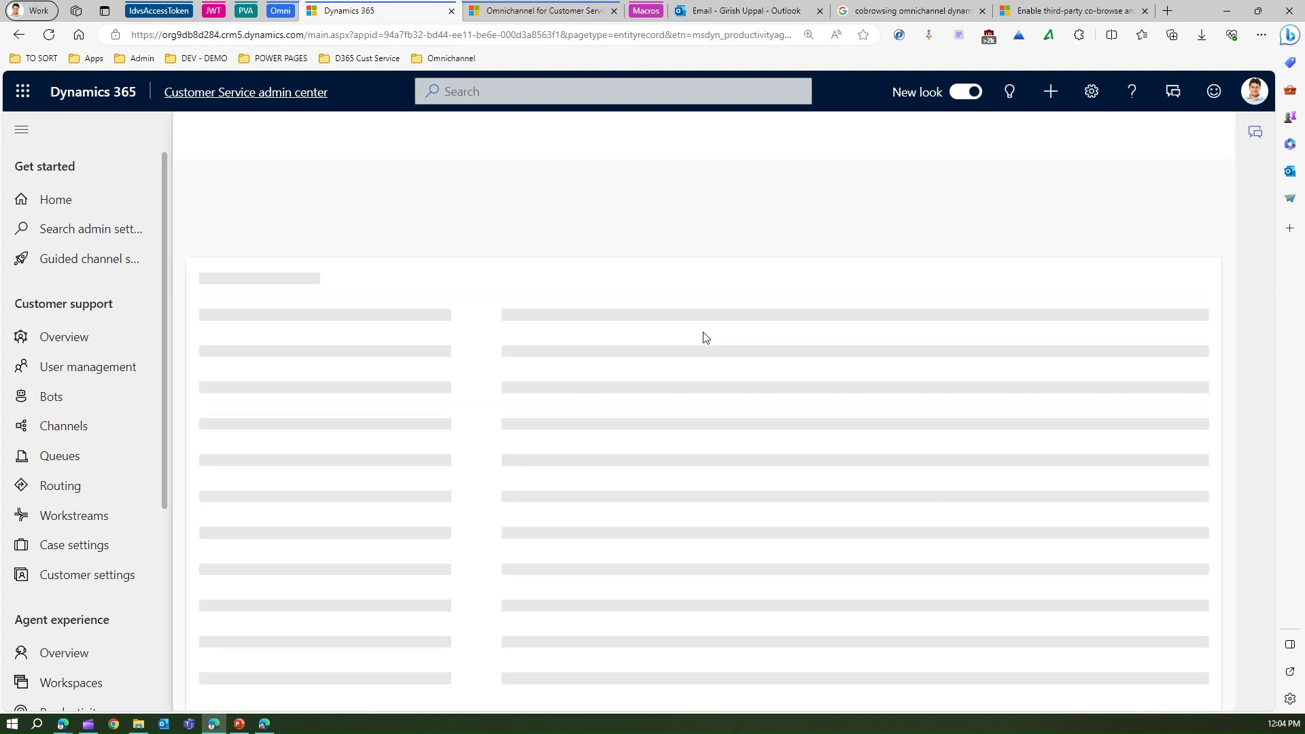
left_click(372, 327)
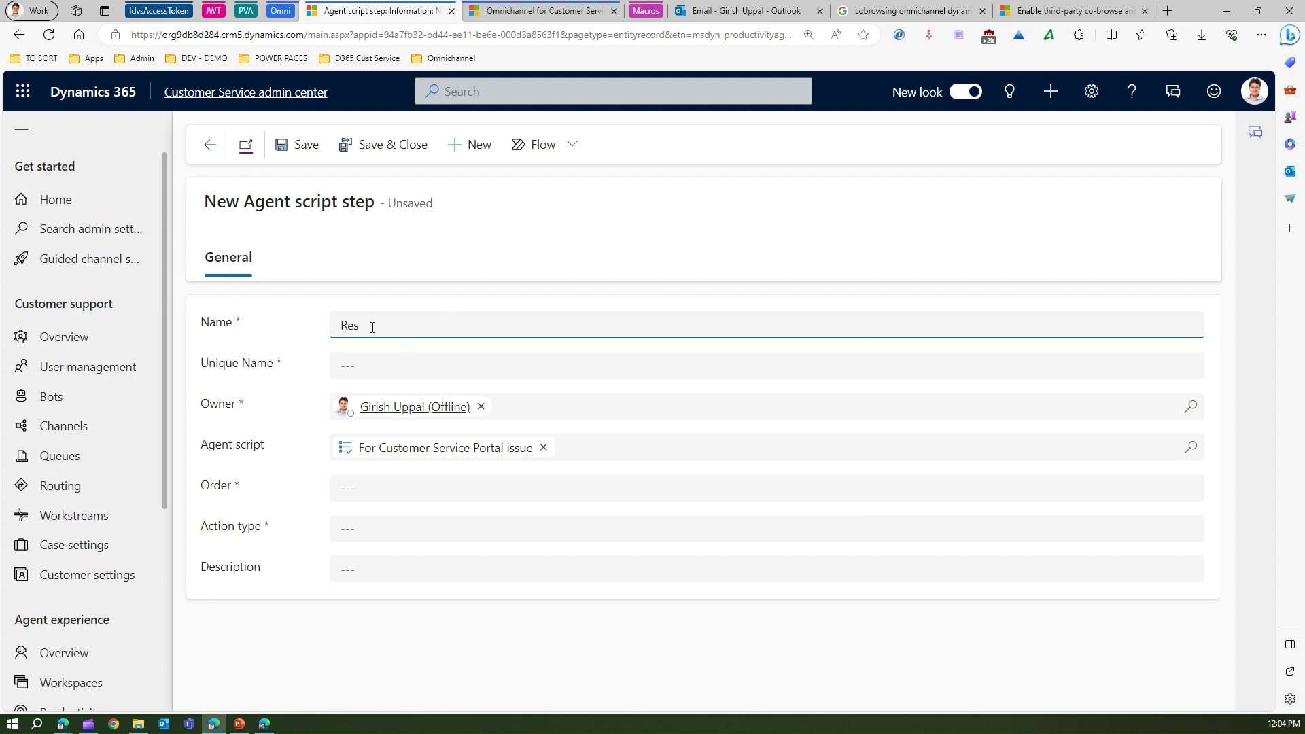
type("Resset the Server")
right_click(367, 327)
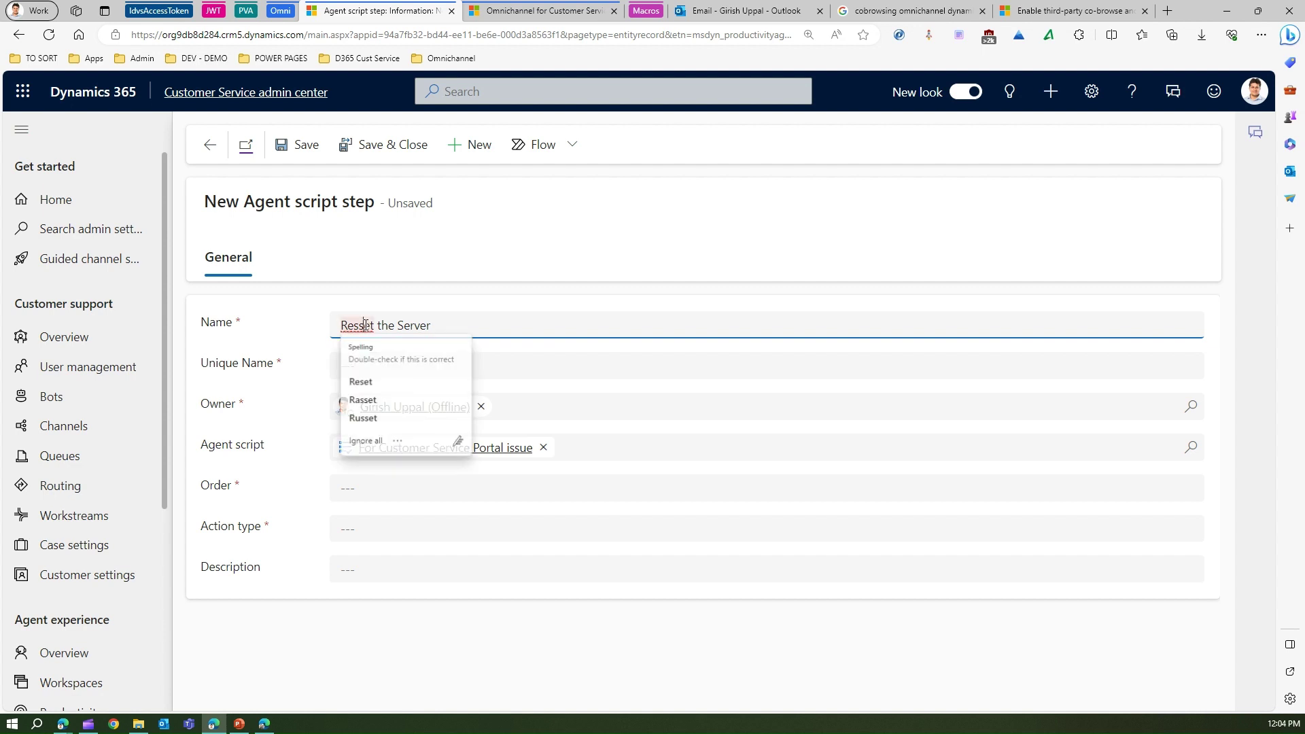
left_click(367, 379)
left_click(360, 365)
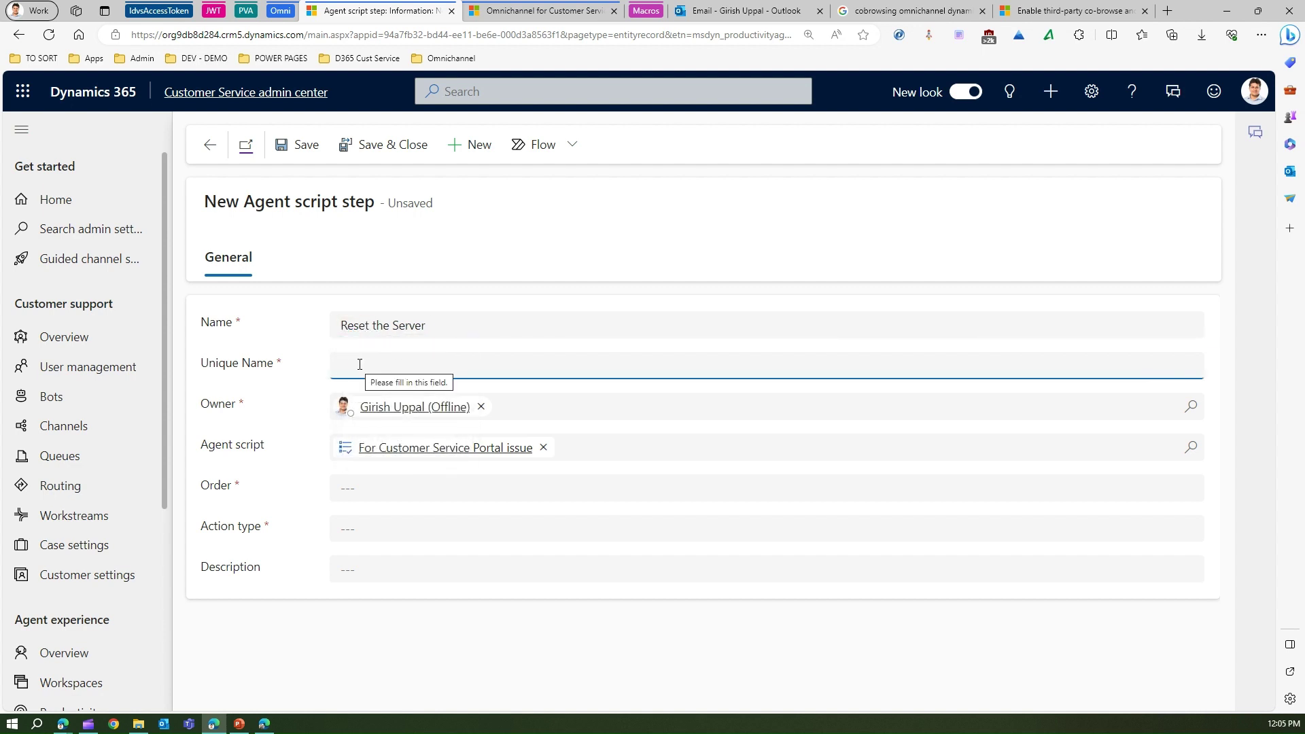
type("giri_reset")
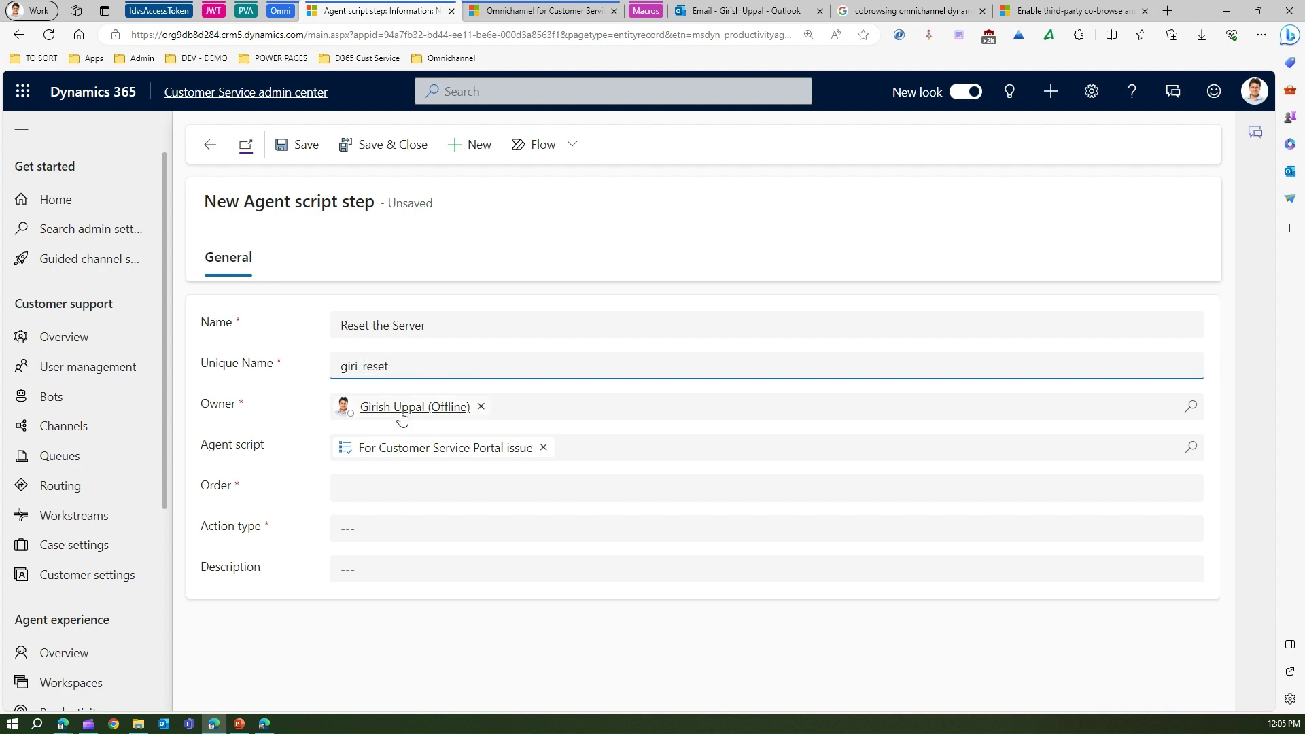
left_click(372, 497)
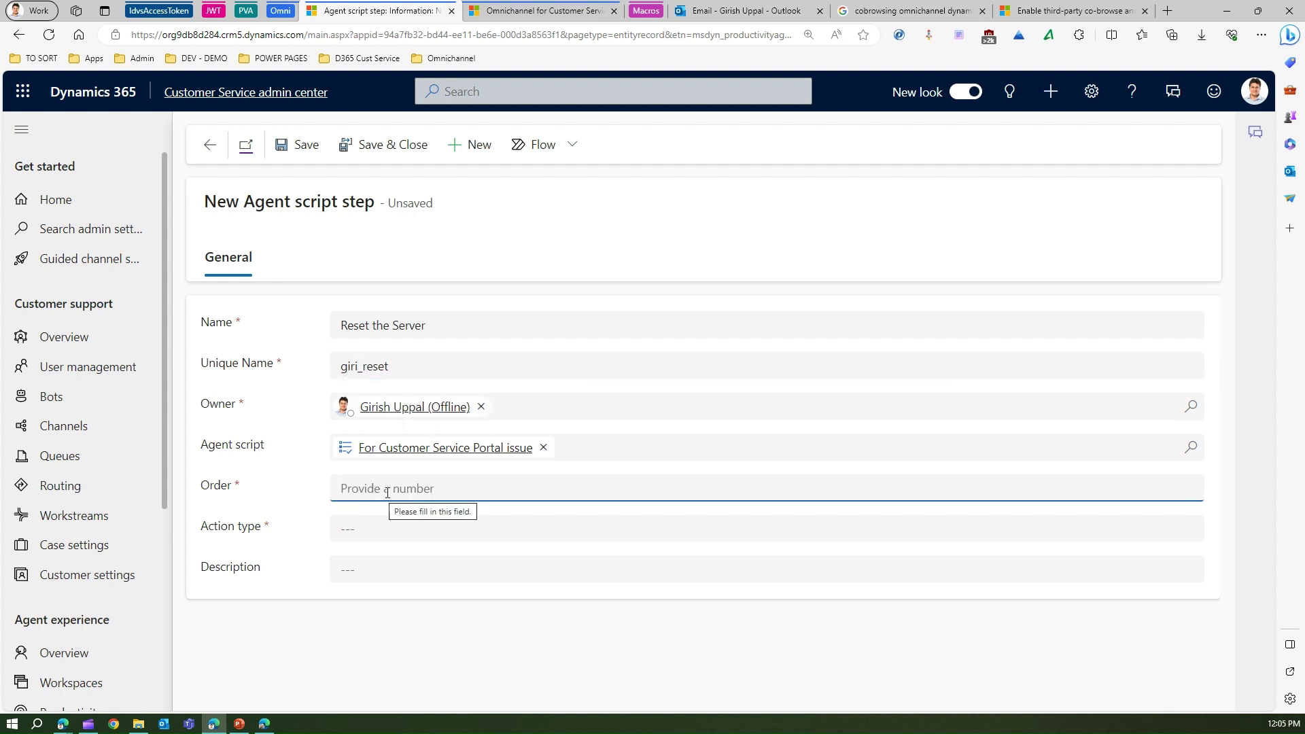
type("2")
left_click(399, 529)
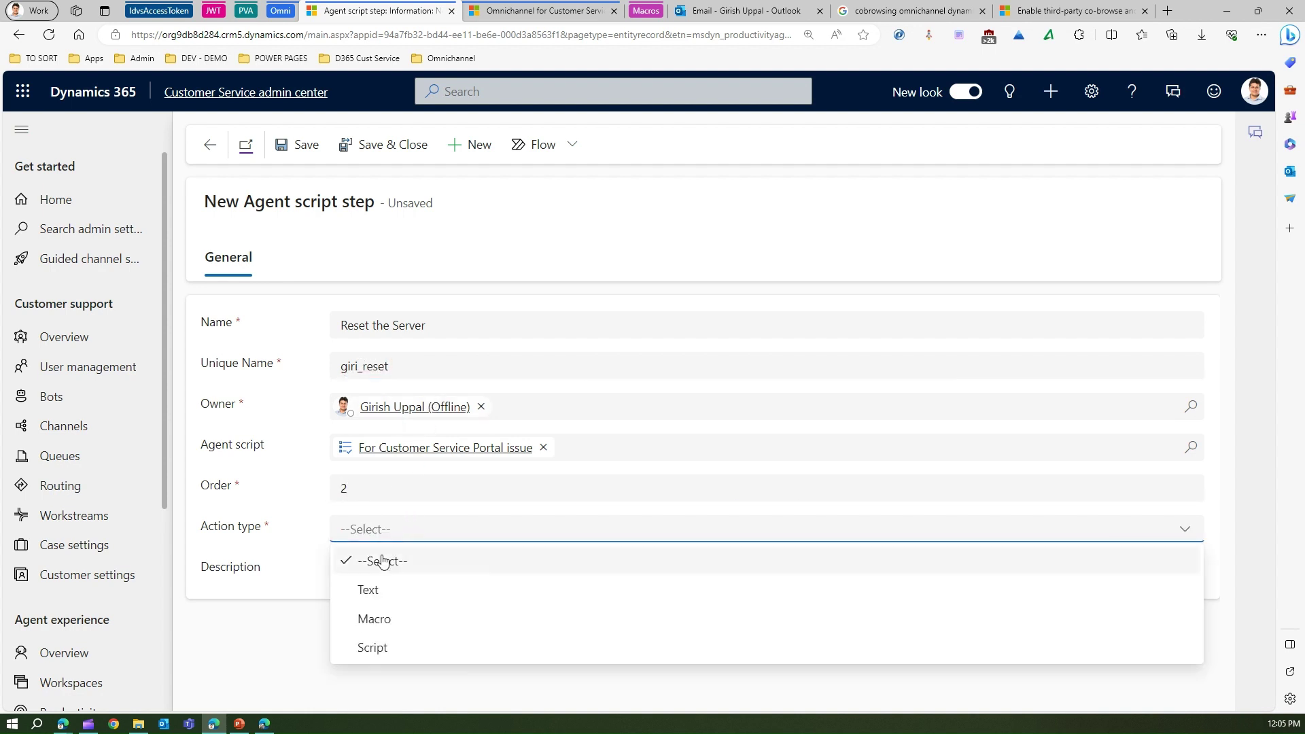
left_click(374, 586)
Enter the text instructions "Reset IIS", "Reset PPAC" and "Reset Something" on separate lines, and save and close the script step
left_click(374, 585)
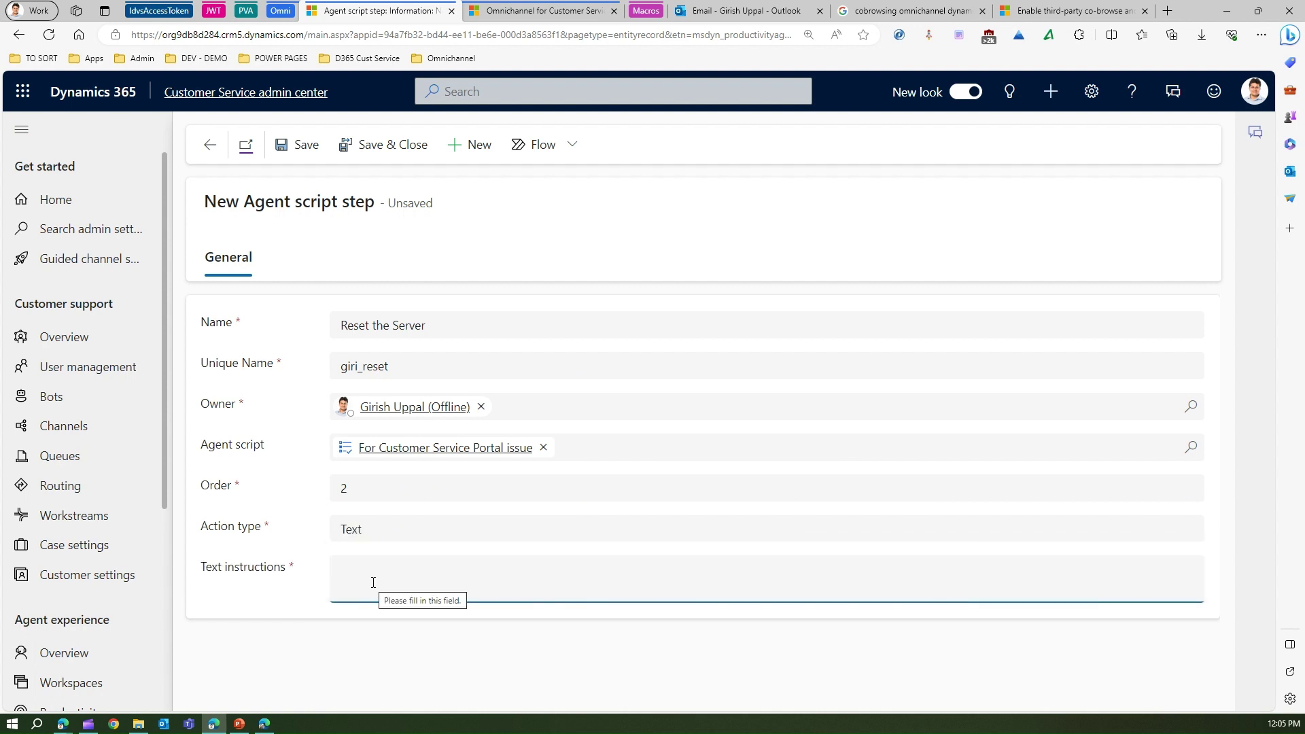
type("Reset IIS")
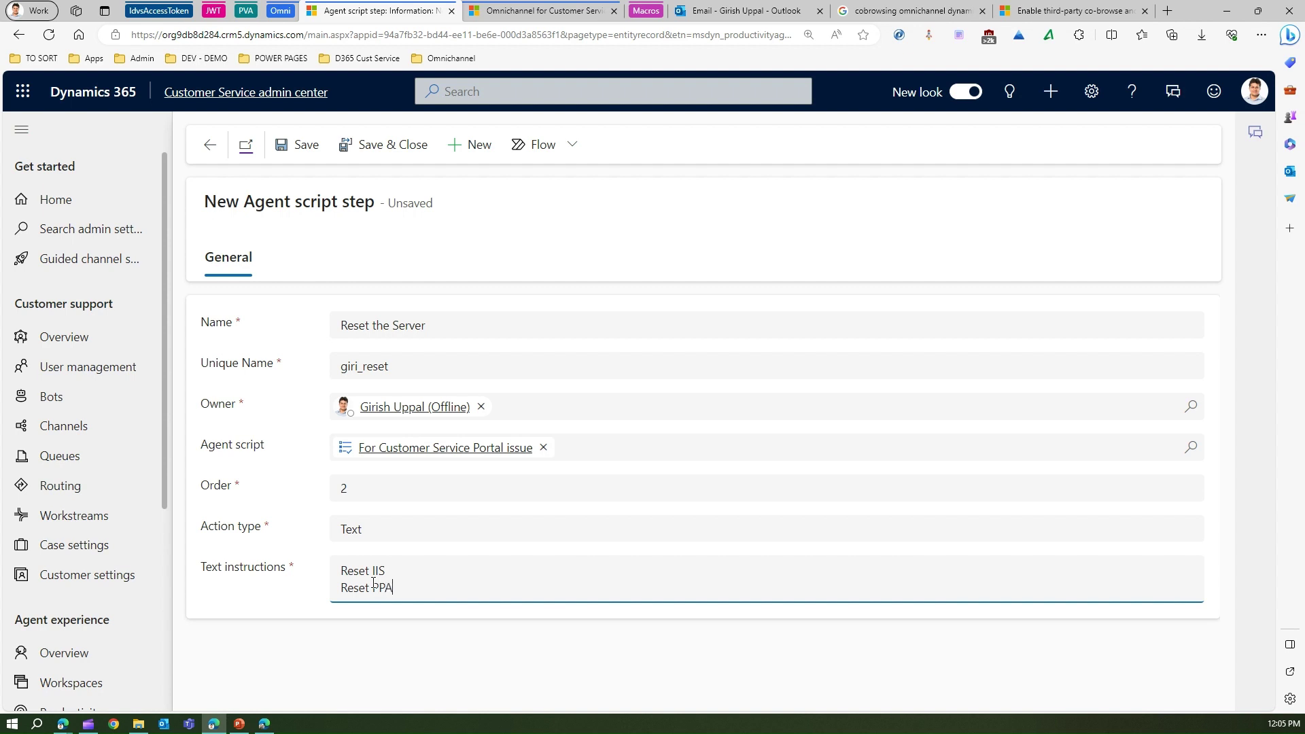
type("C")
key("Return")
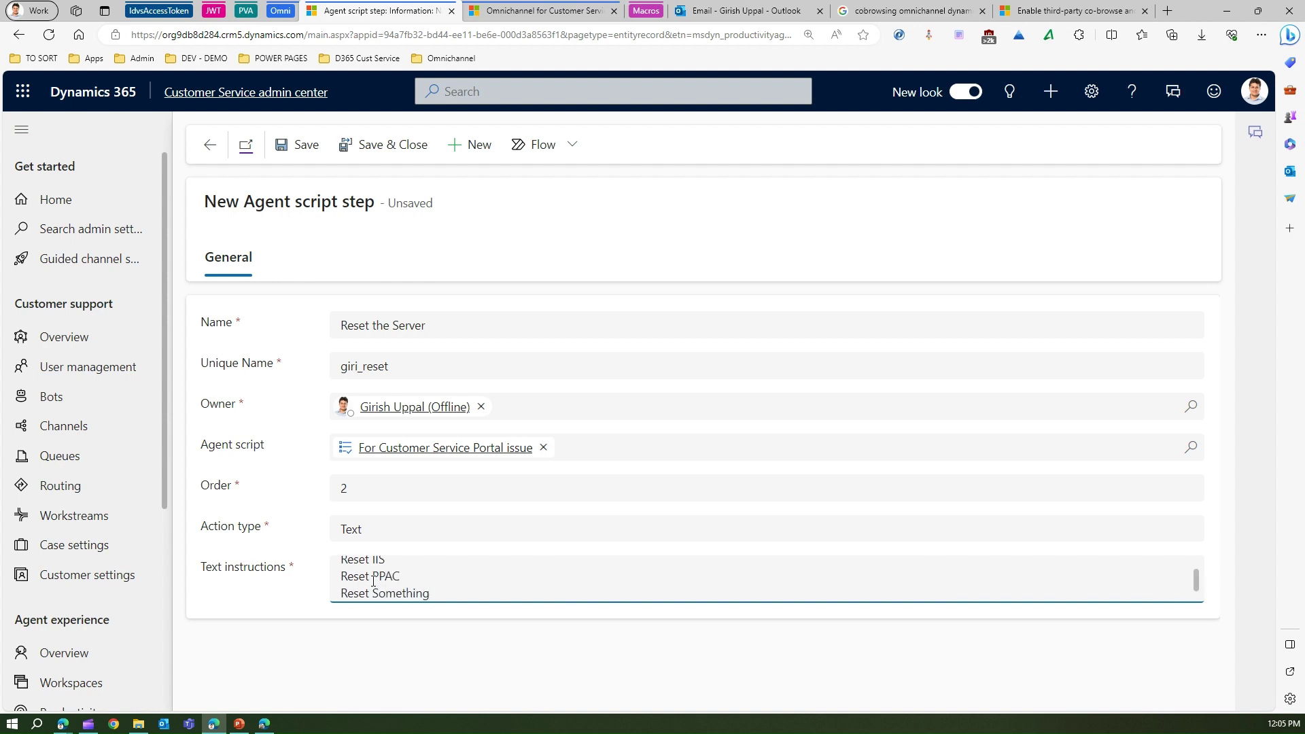
left_click(382, 142)
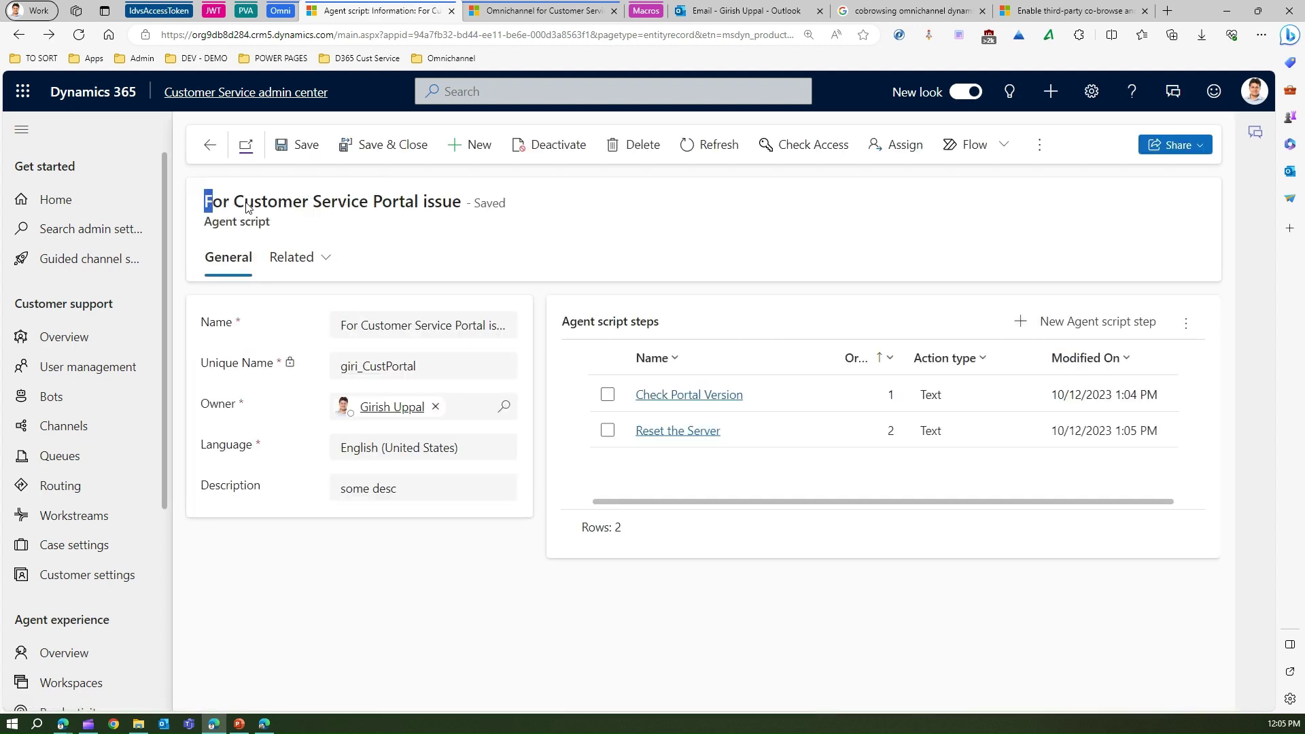
left_click_drag(205, 201, 438, 204)
double_click(258, 223)
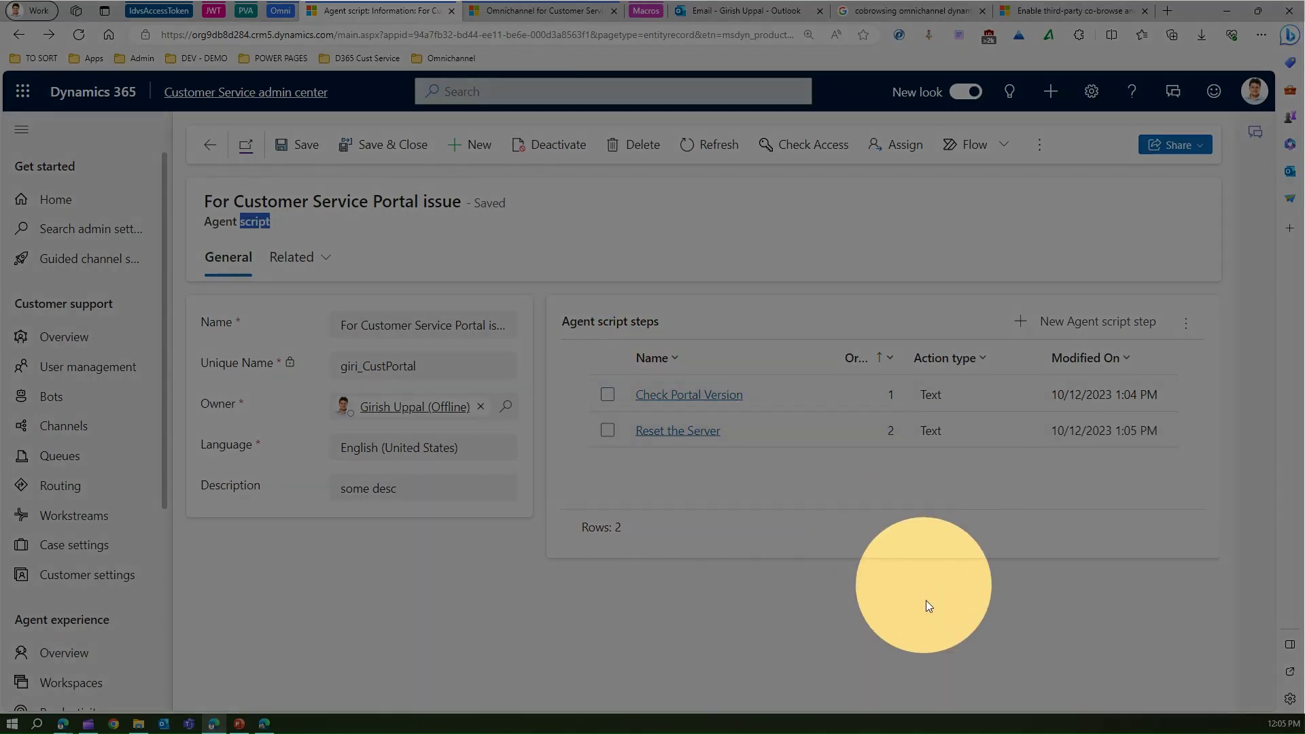
left_click(927, 603)
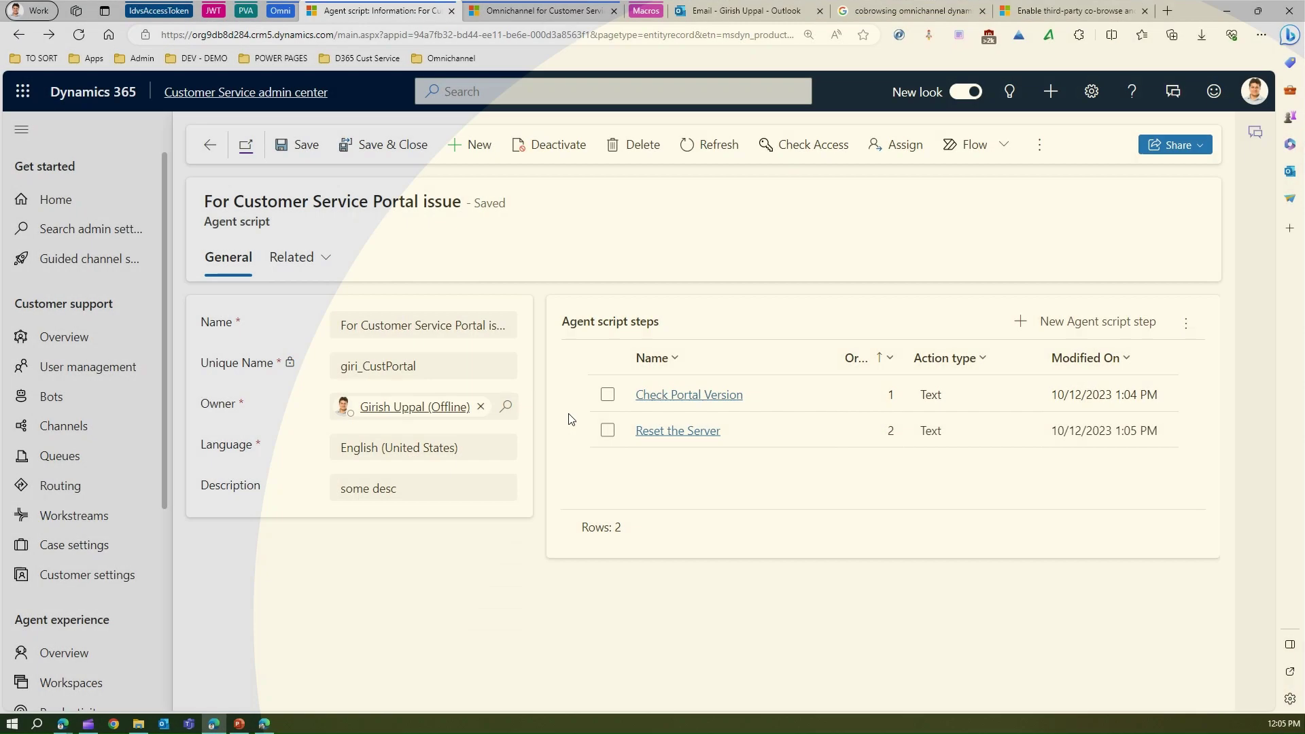
Save and close the agent script, search the admin settings for "session" and open the Session templates setting
left_click(371, 136)
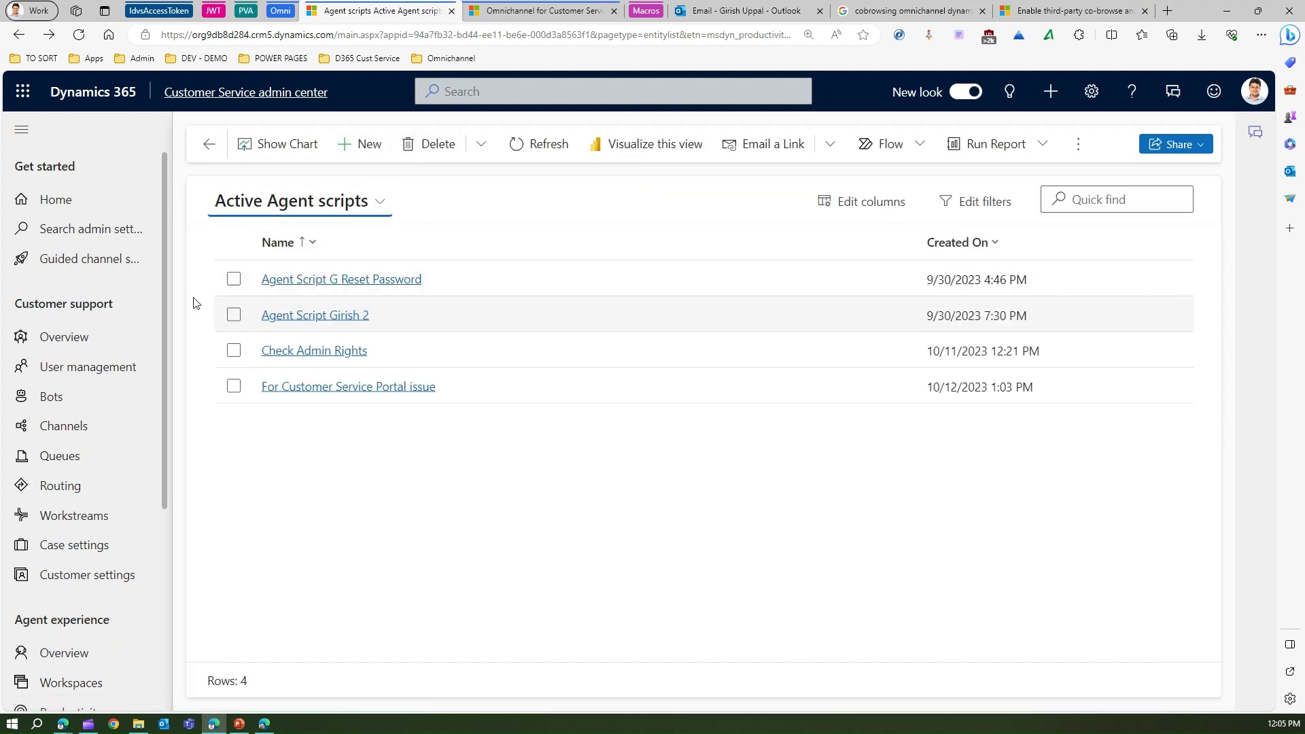
left_click(56, 229)
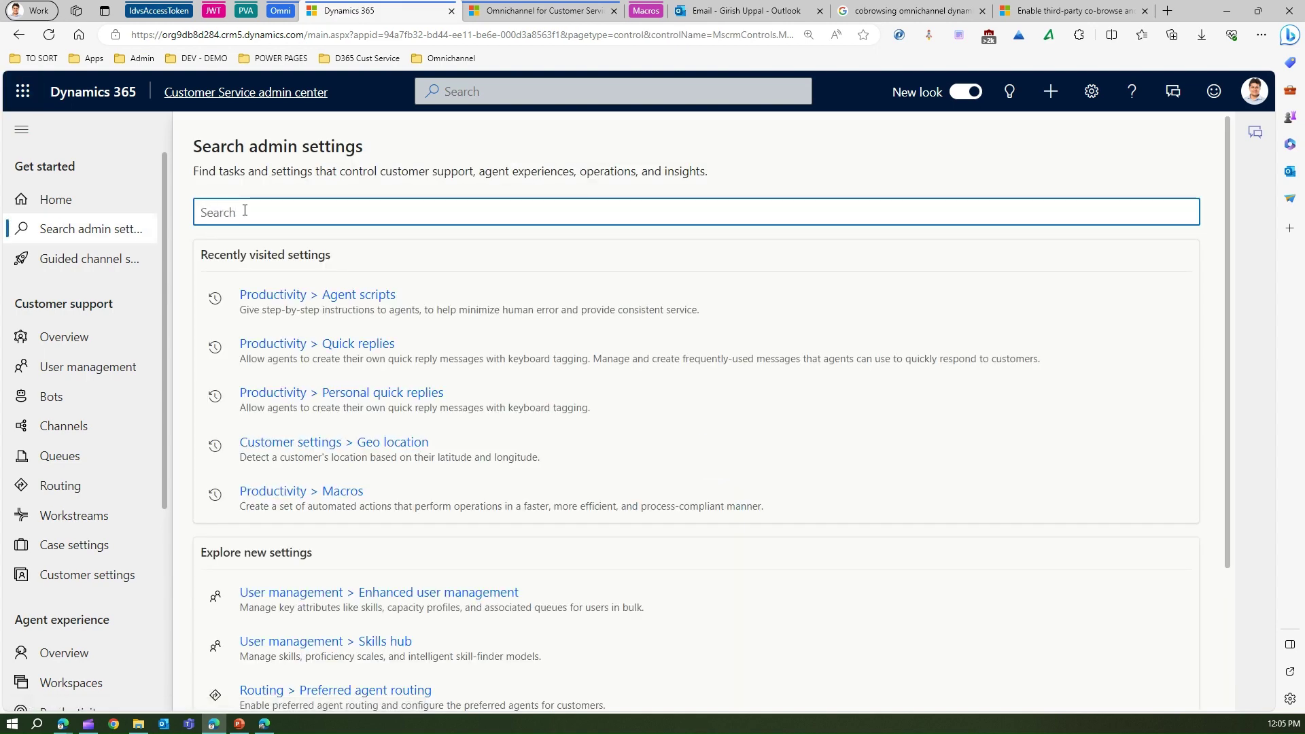
type("session")
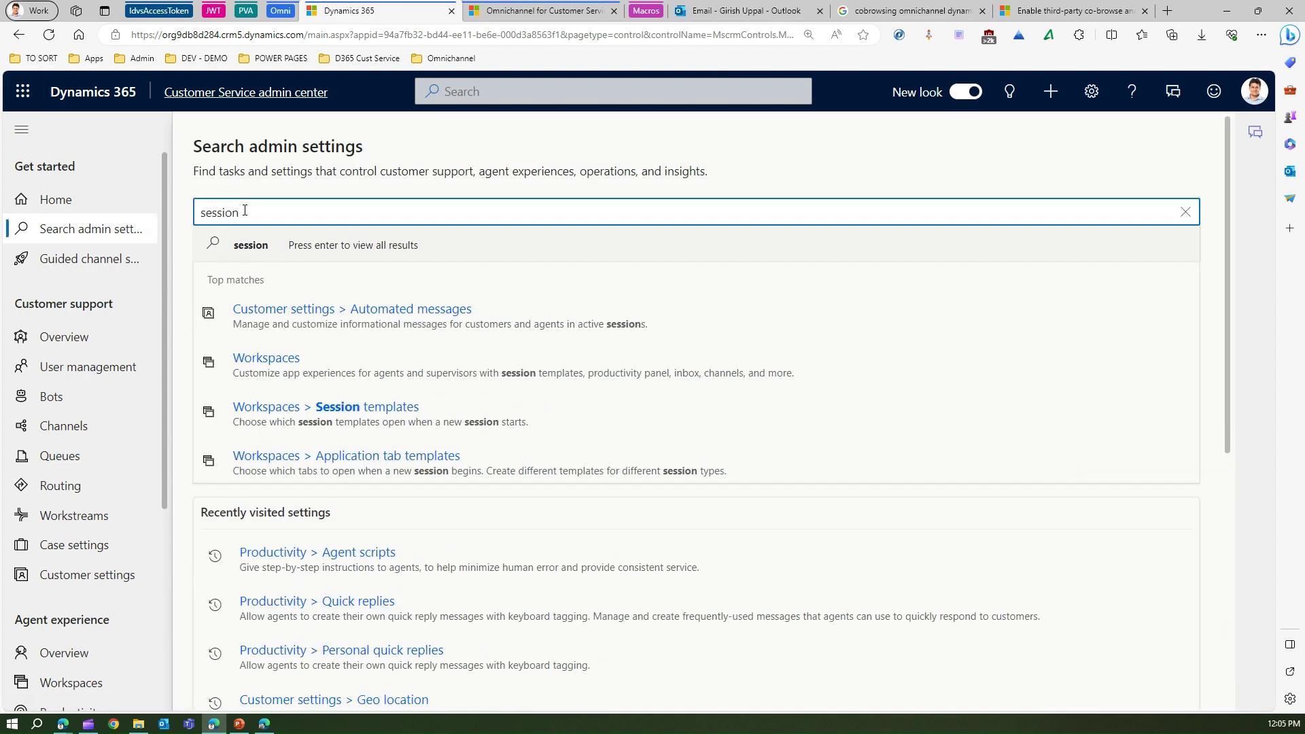
left_click(345, 413)
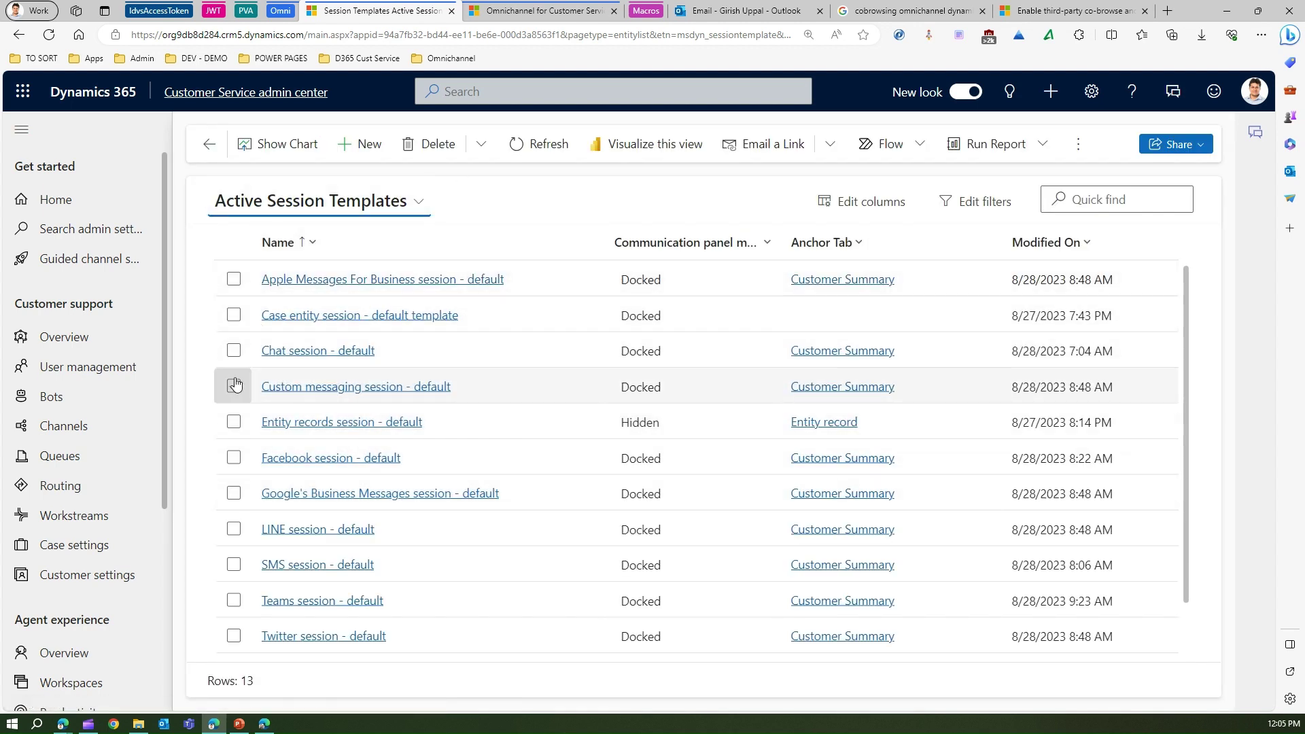
Add the existing agent script "For Customer Service Portal issue" to the "Chat session - default" template, then save and close the template
left_click(314, 351)
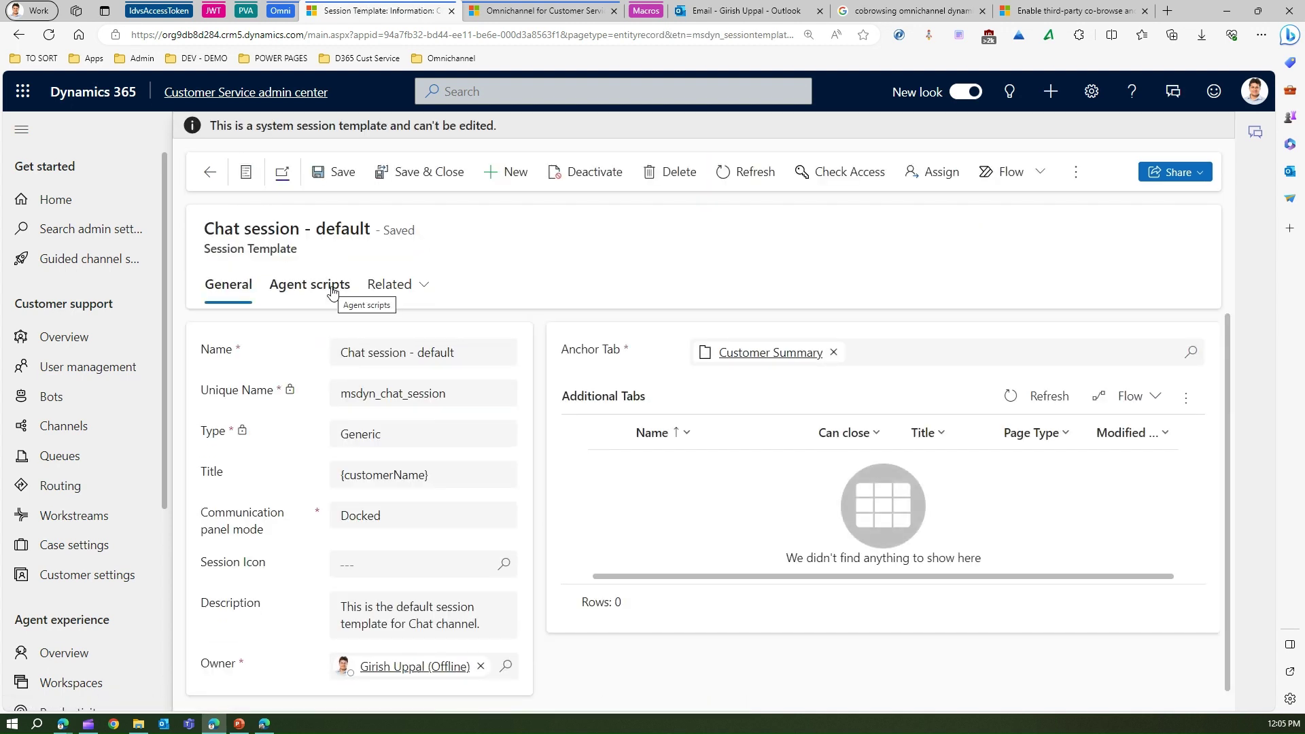
left_click(332, 289)
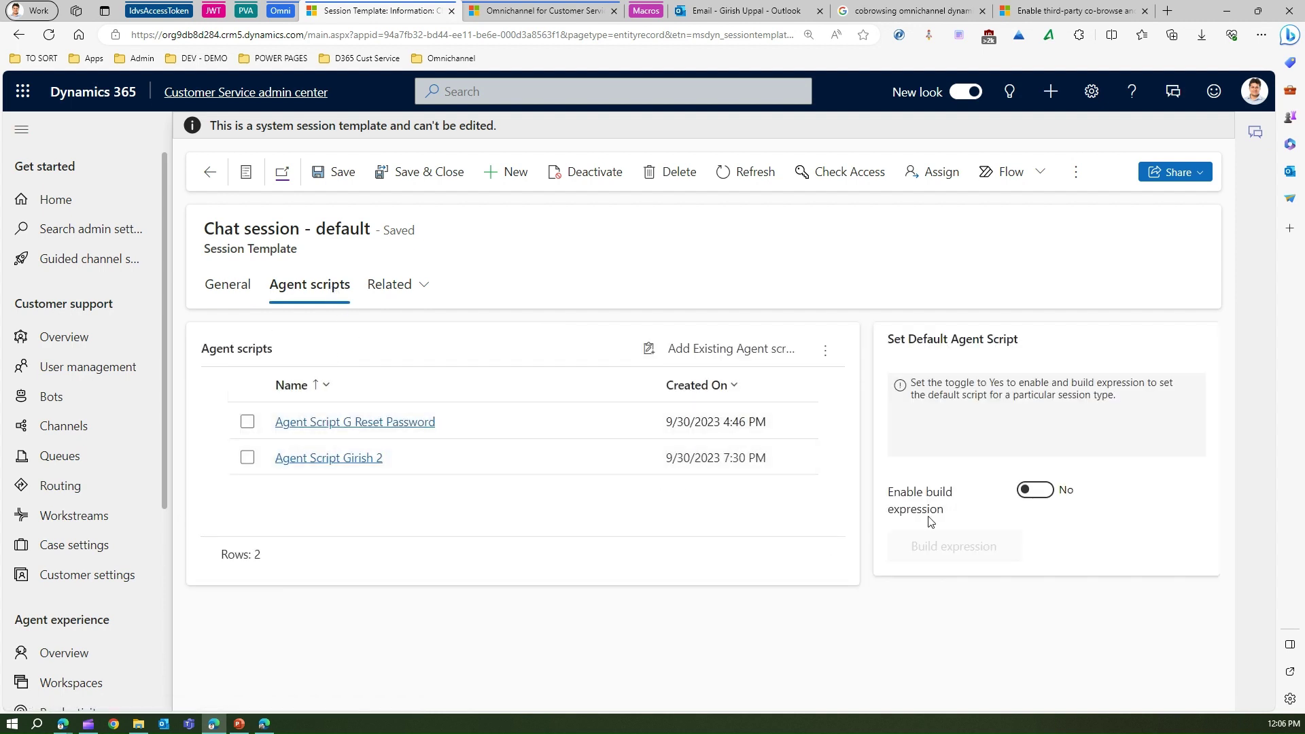
left_click(824, 350)
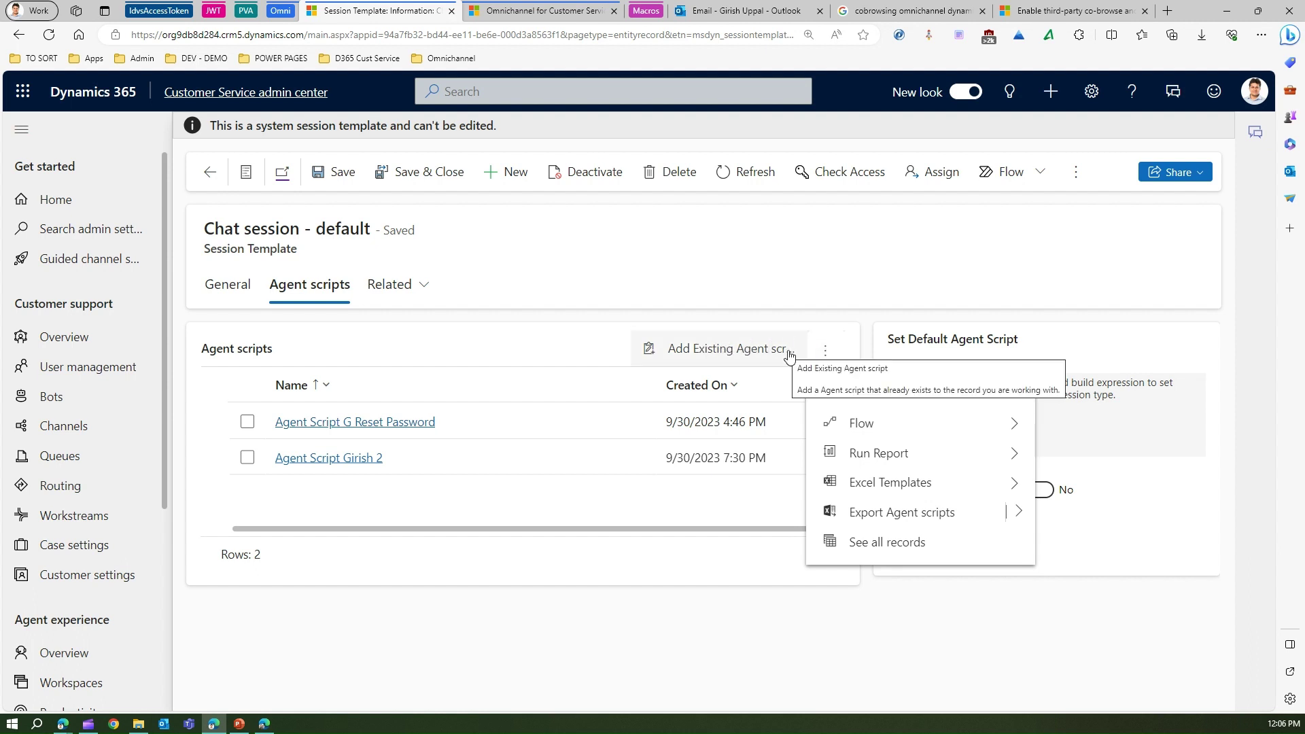
left_click(712, 349)
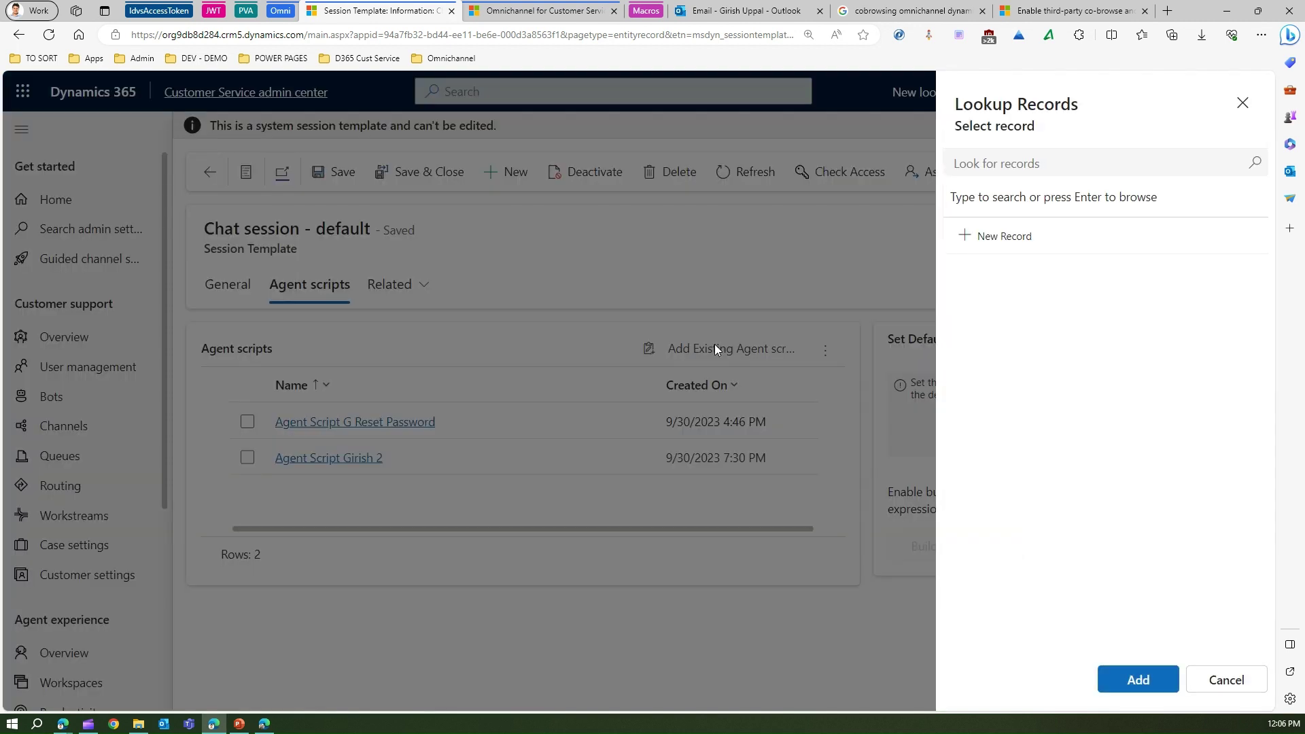
left_click(989, 158)
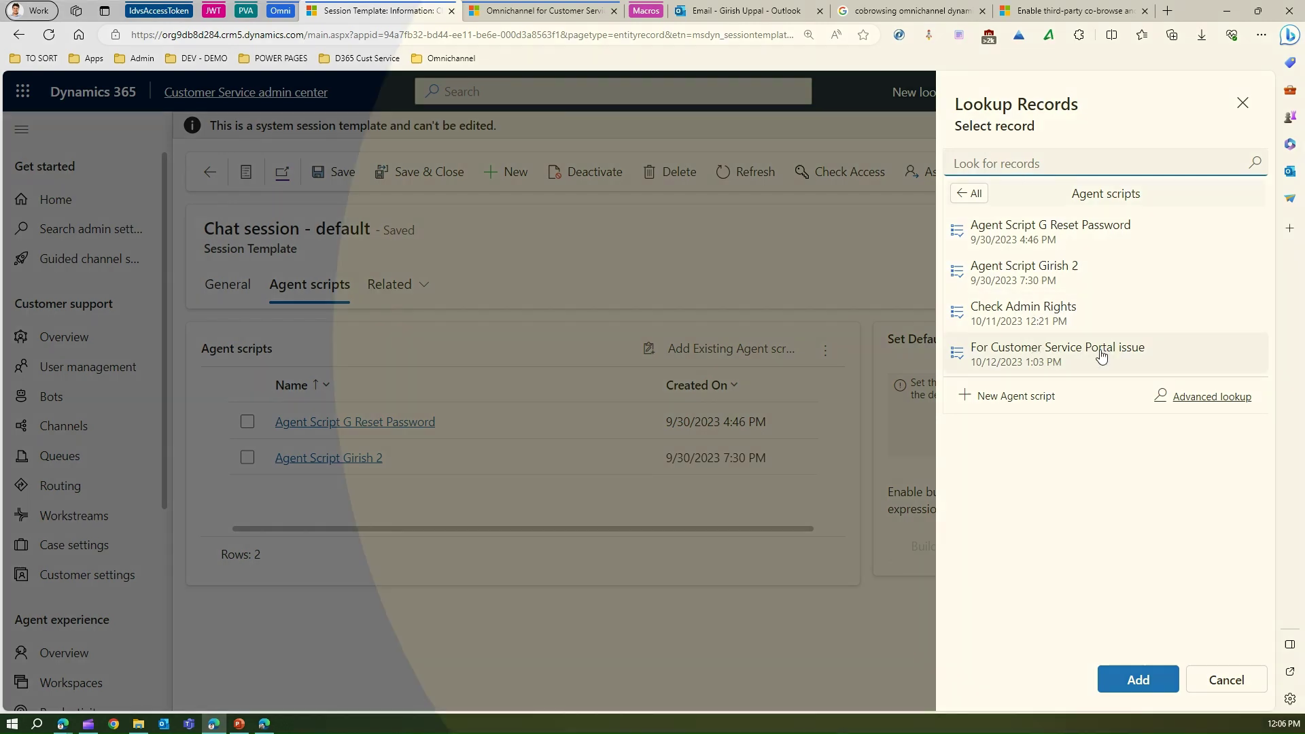
left_click(1051, 357)
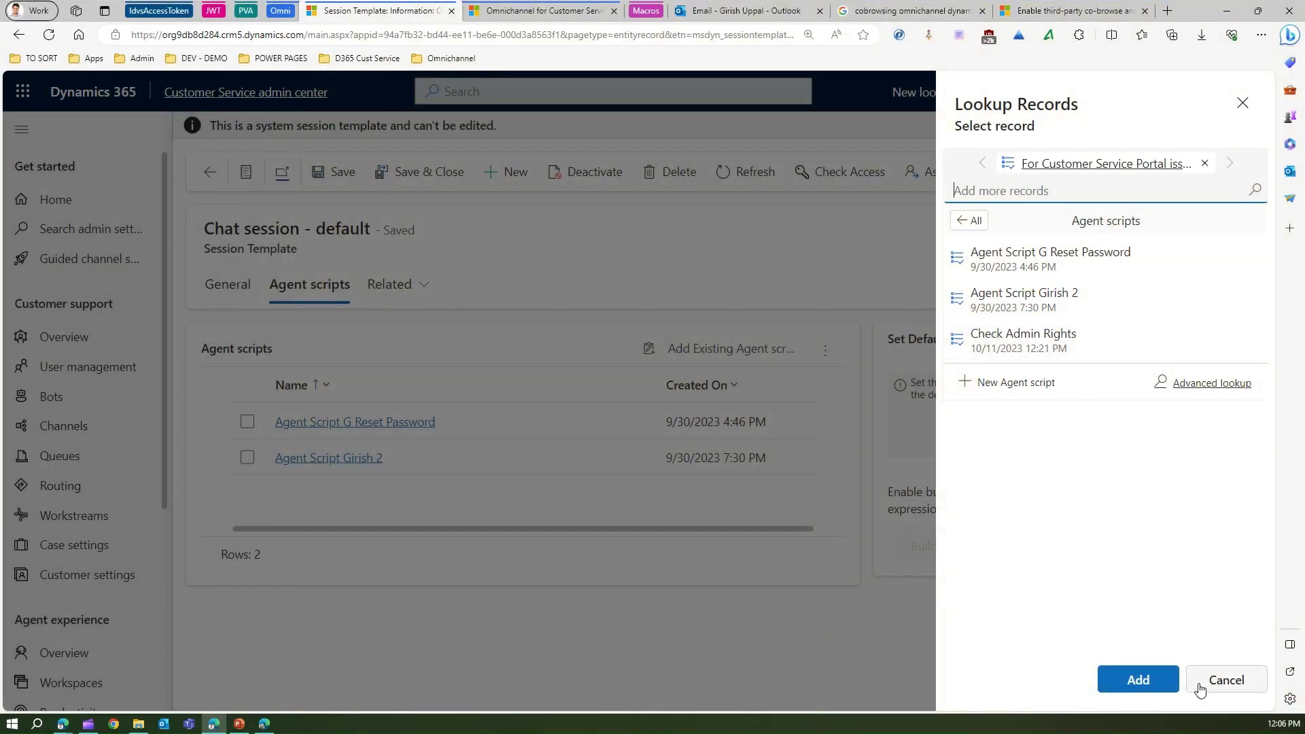
left_click(1145, 679)
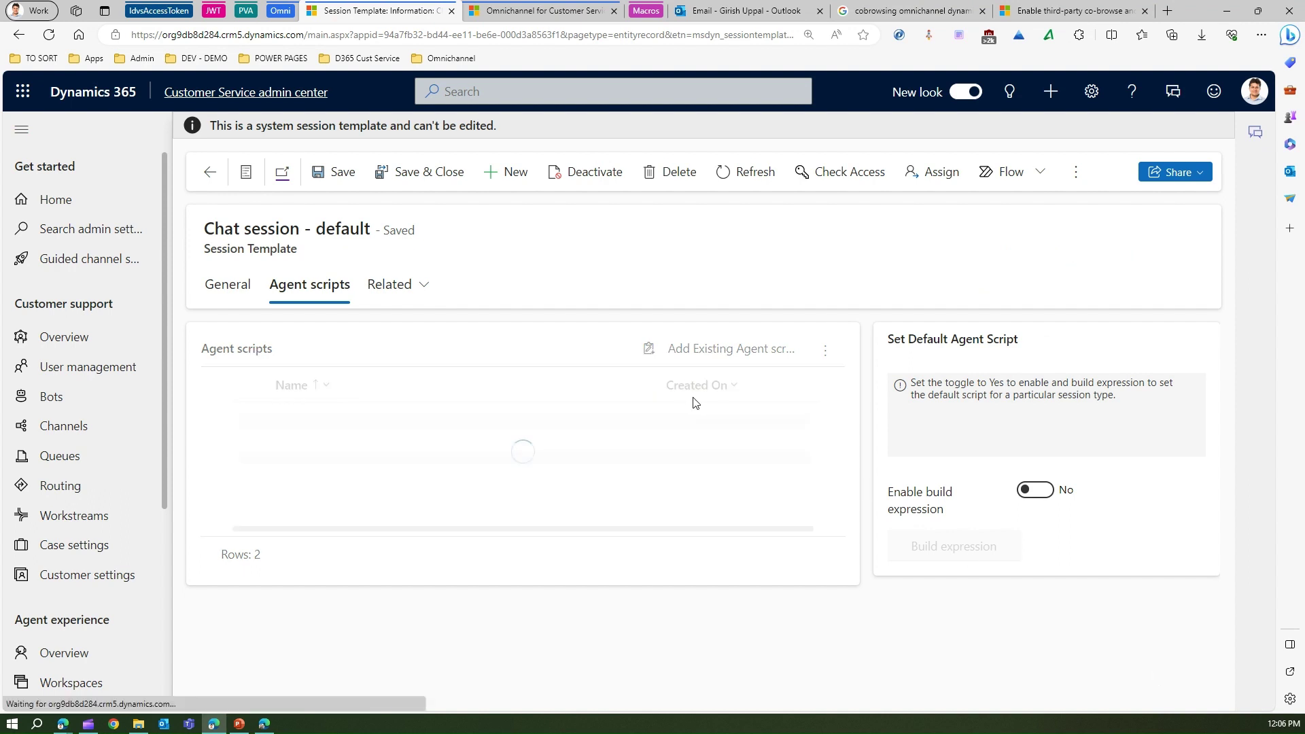
left_click(338, 173)
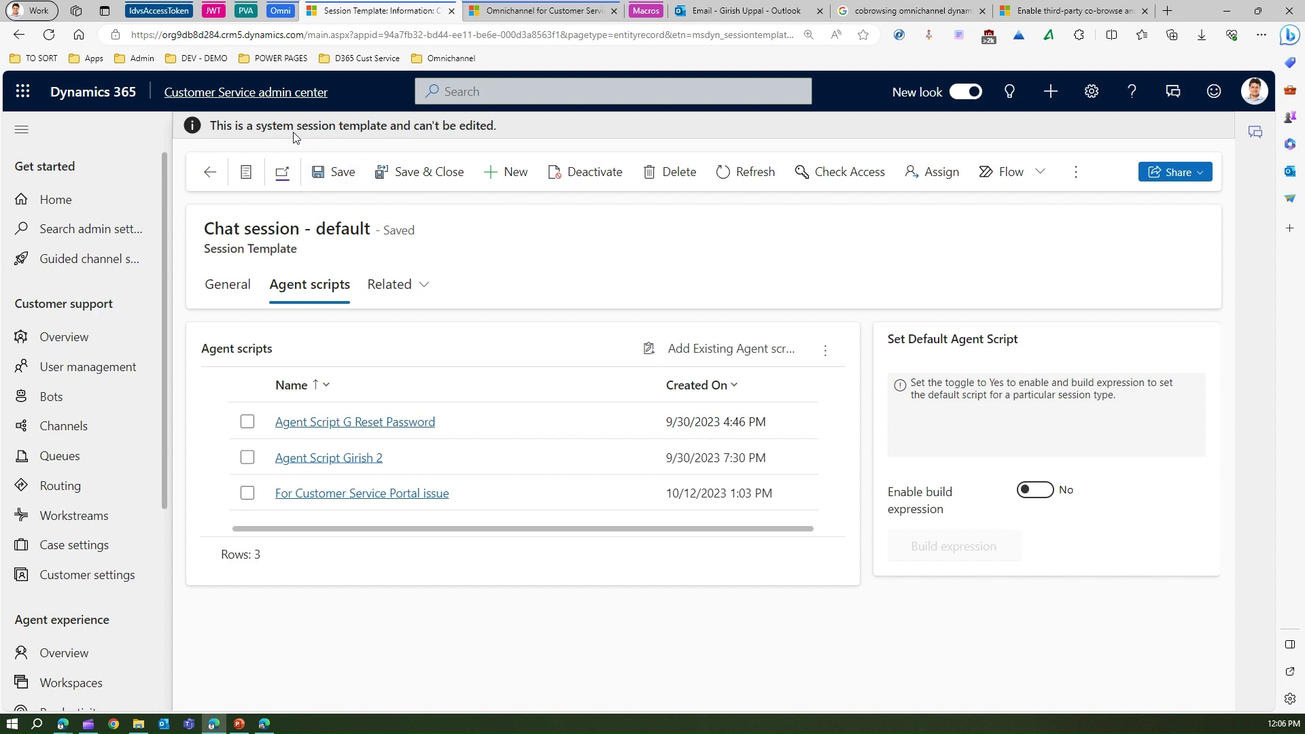
left_click(426, 172)
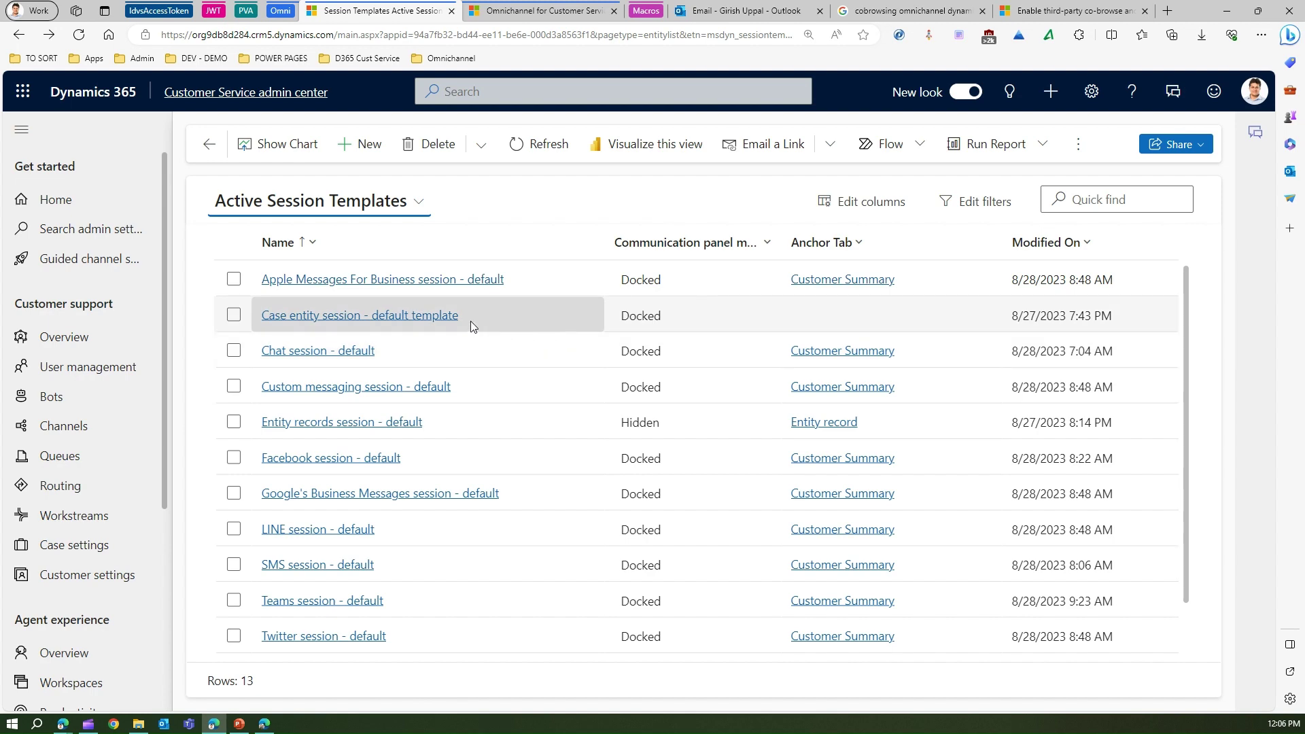
Reopen the "Chat session - default" template and review its associated agent scripts
scroll(442, 486, "down", 1)
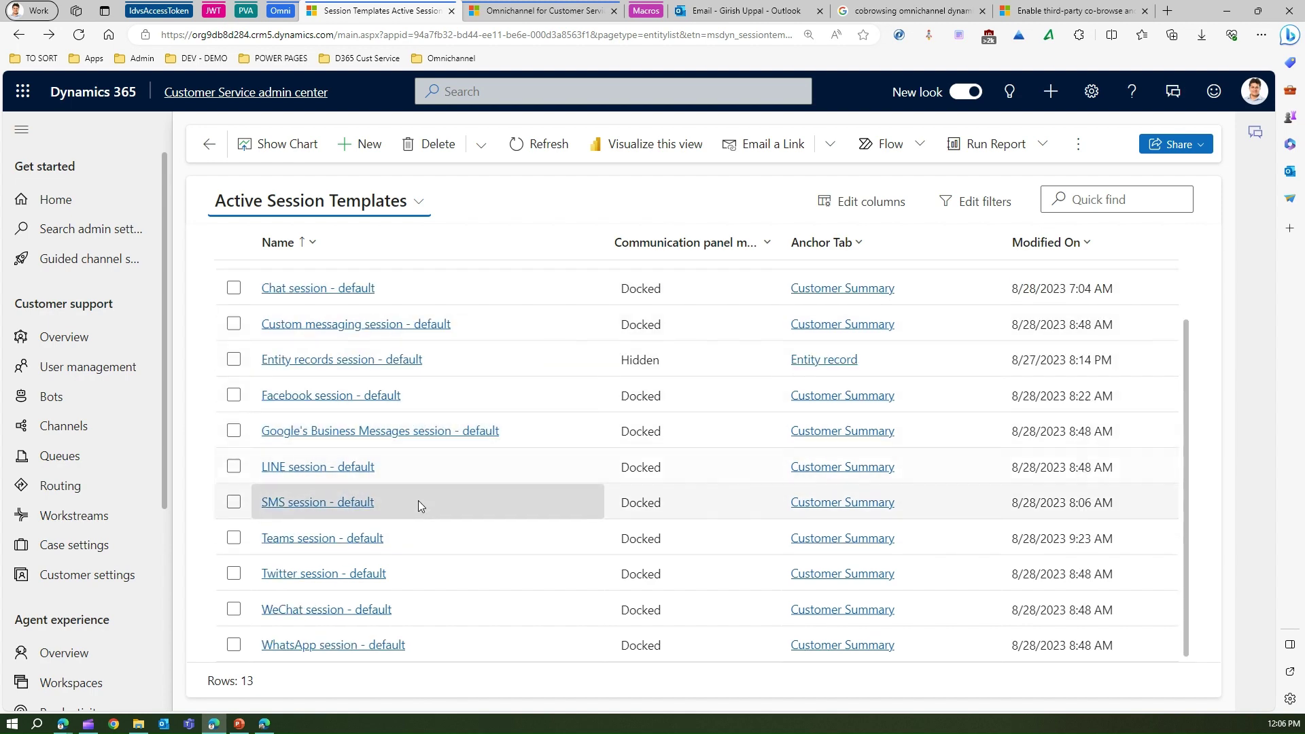
scroll(414, 399, "up", 1)
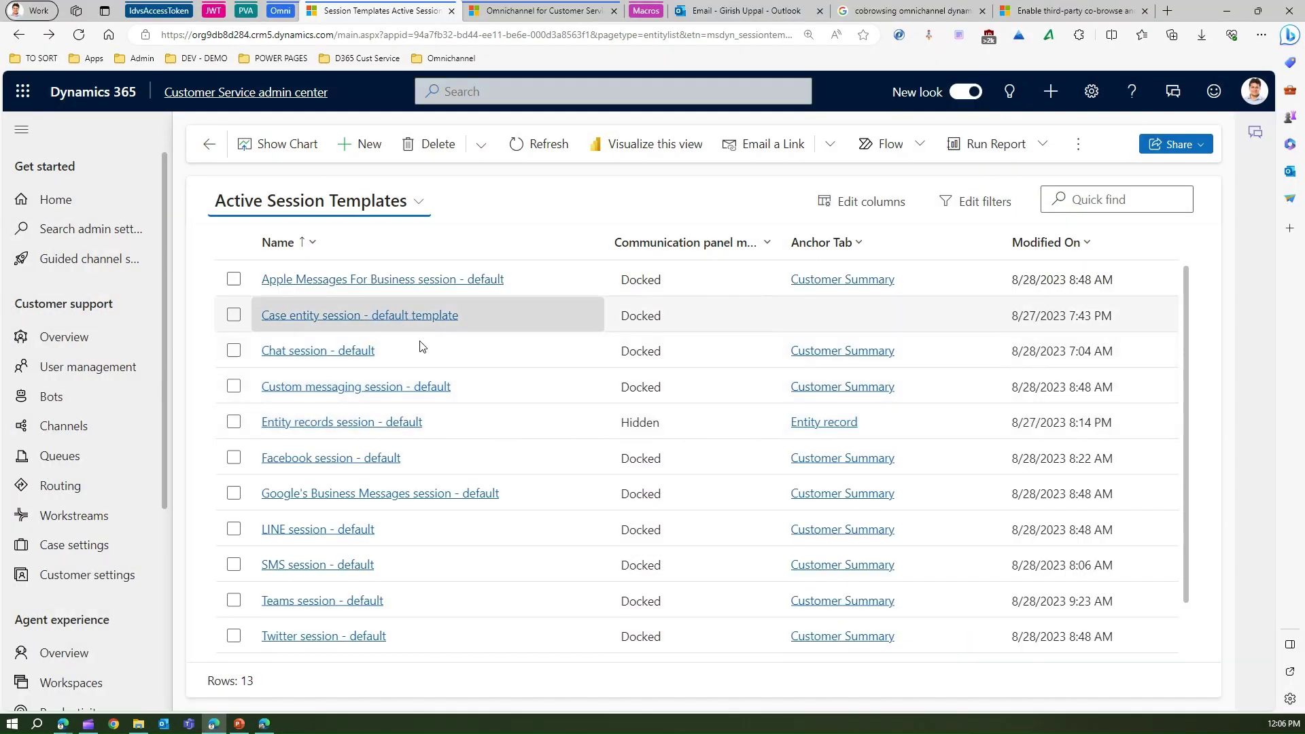
triple_click(358, 355)
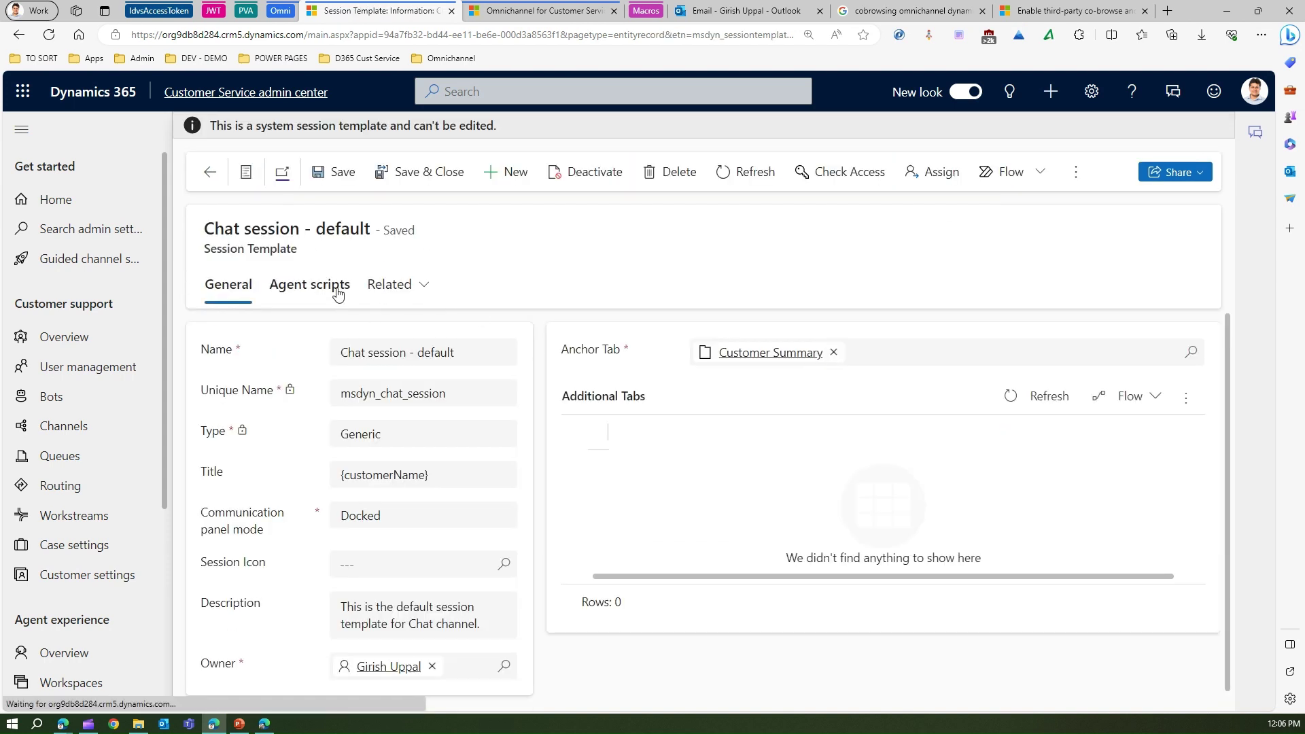
left_click(310, 285)
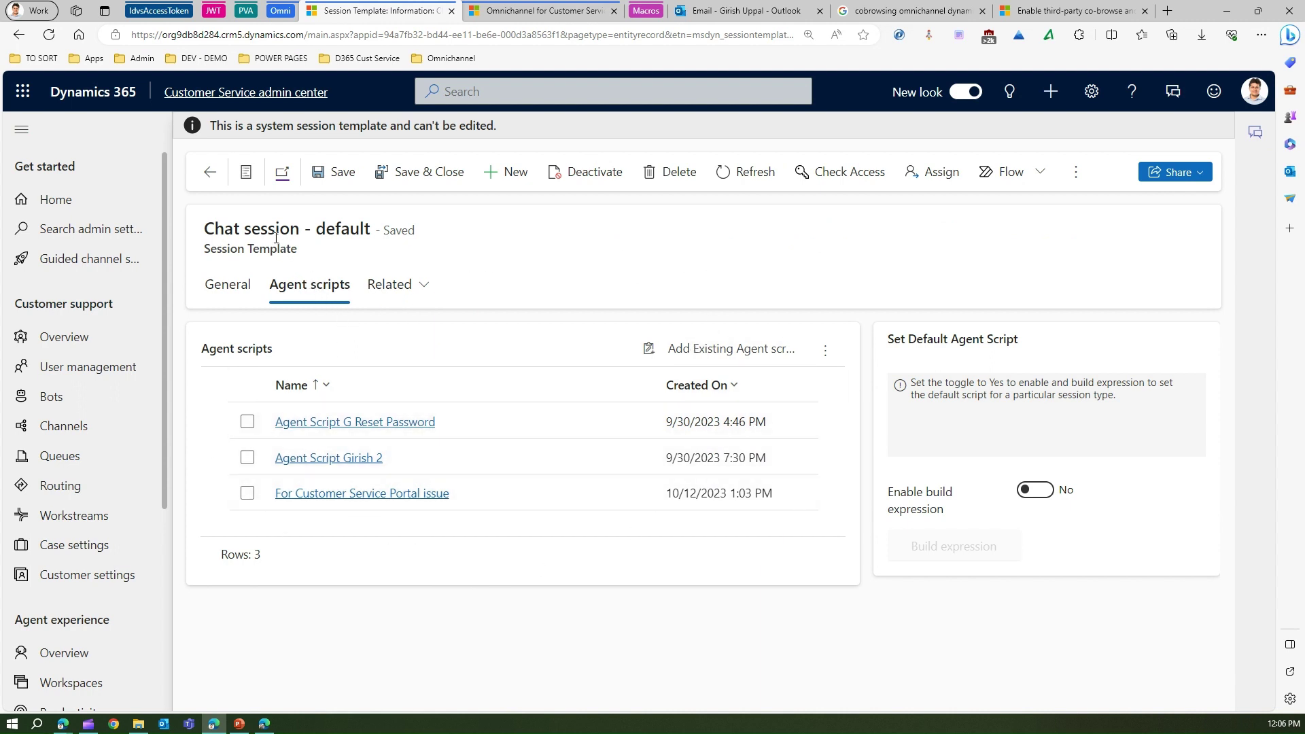
left_click_drag(212, 229, 353, 228)
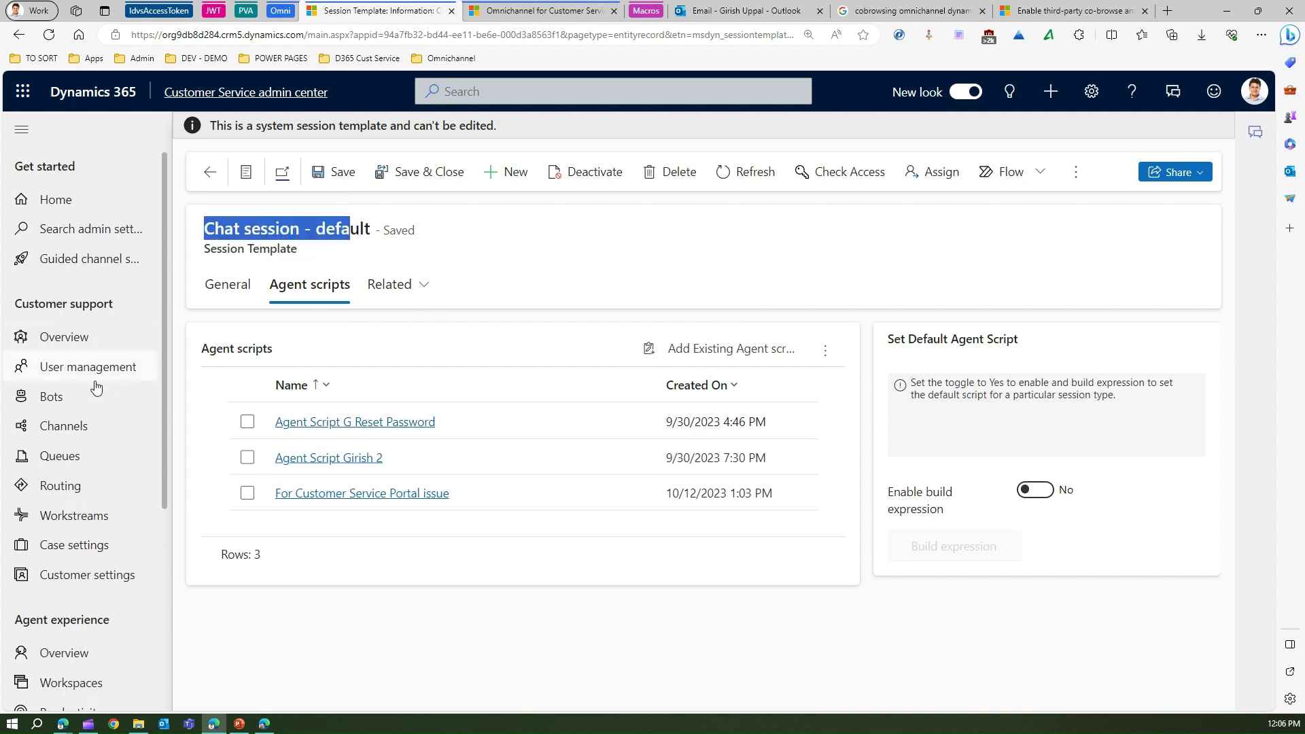
Open the list of chat channels and go to the workstream linked to the first chat channel
left_click(60, 428)
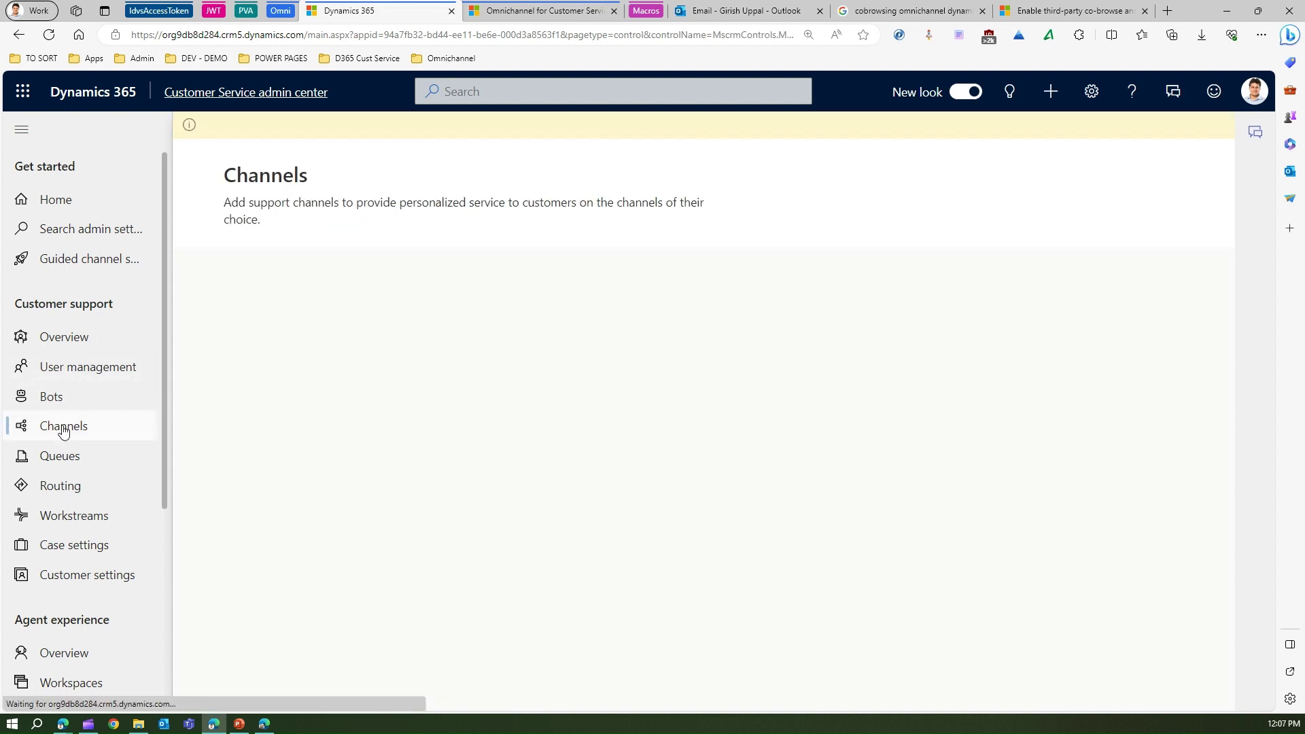
left_click(1132, 395)
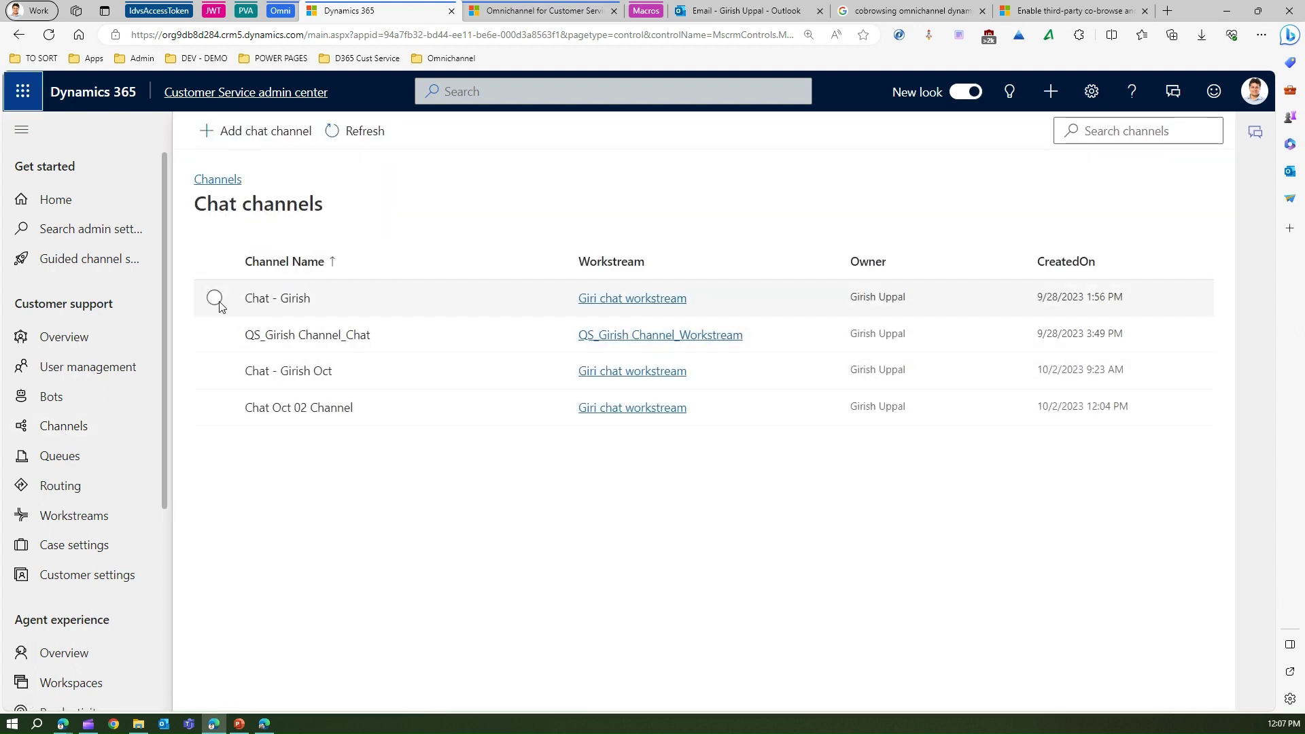
left_click(216, 300)
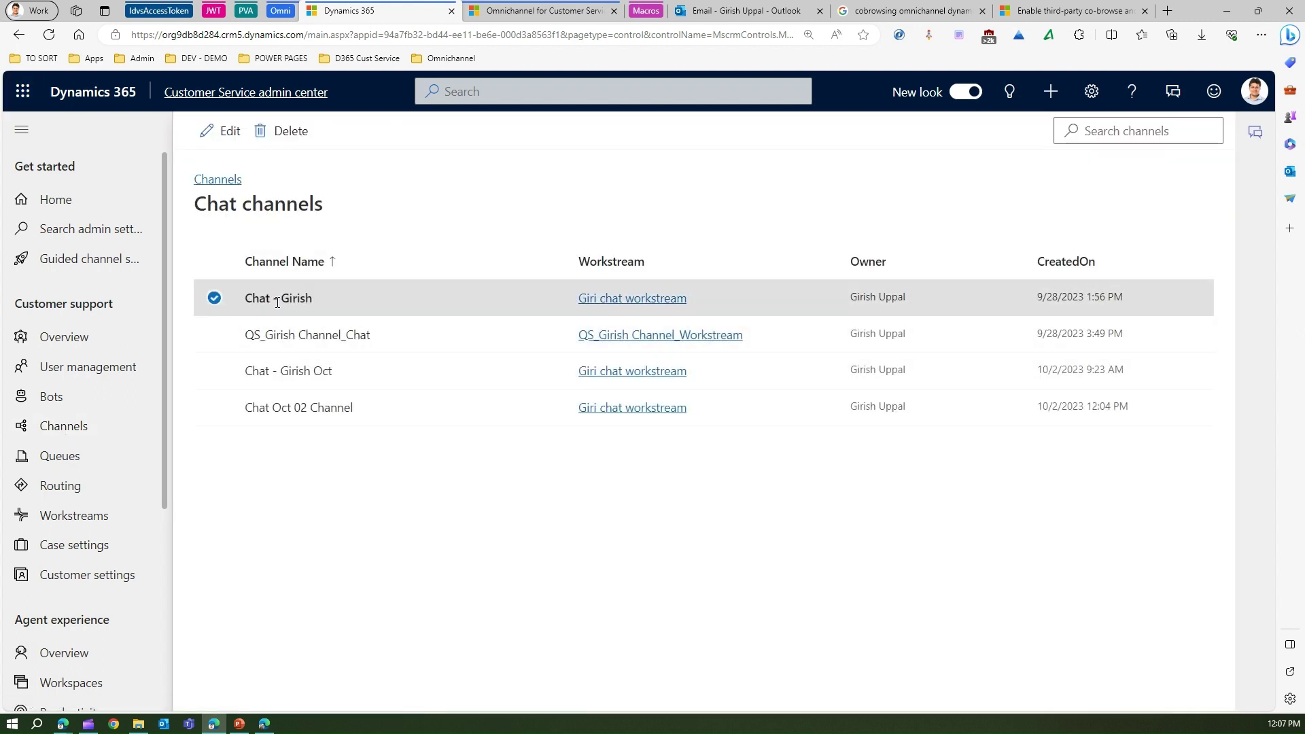
left_click(650, 297)
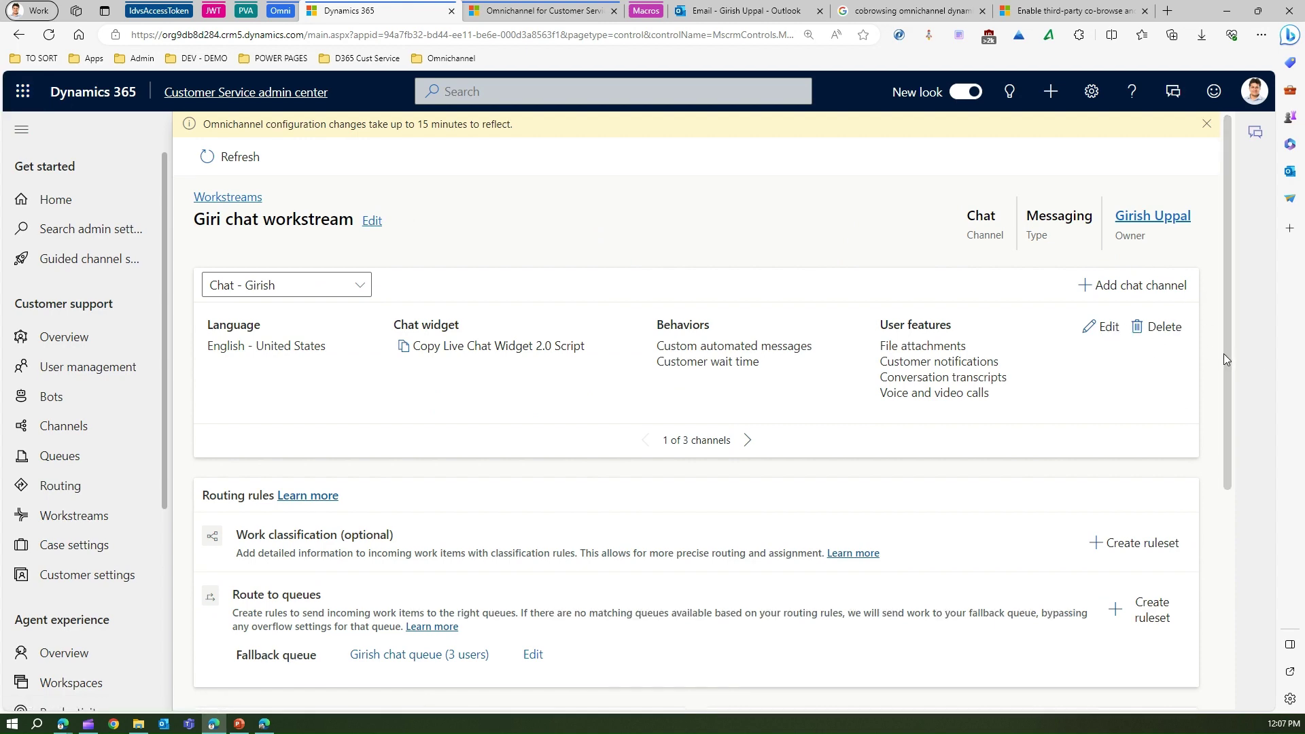
Expand the workstream's advanced settings, open its default session template and check the agent scripts assigned to it
left_click_drag(1224, 354, 1231, 572)
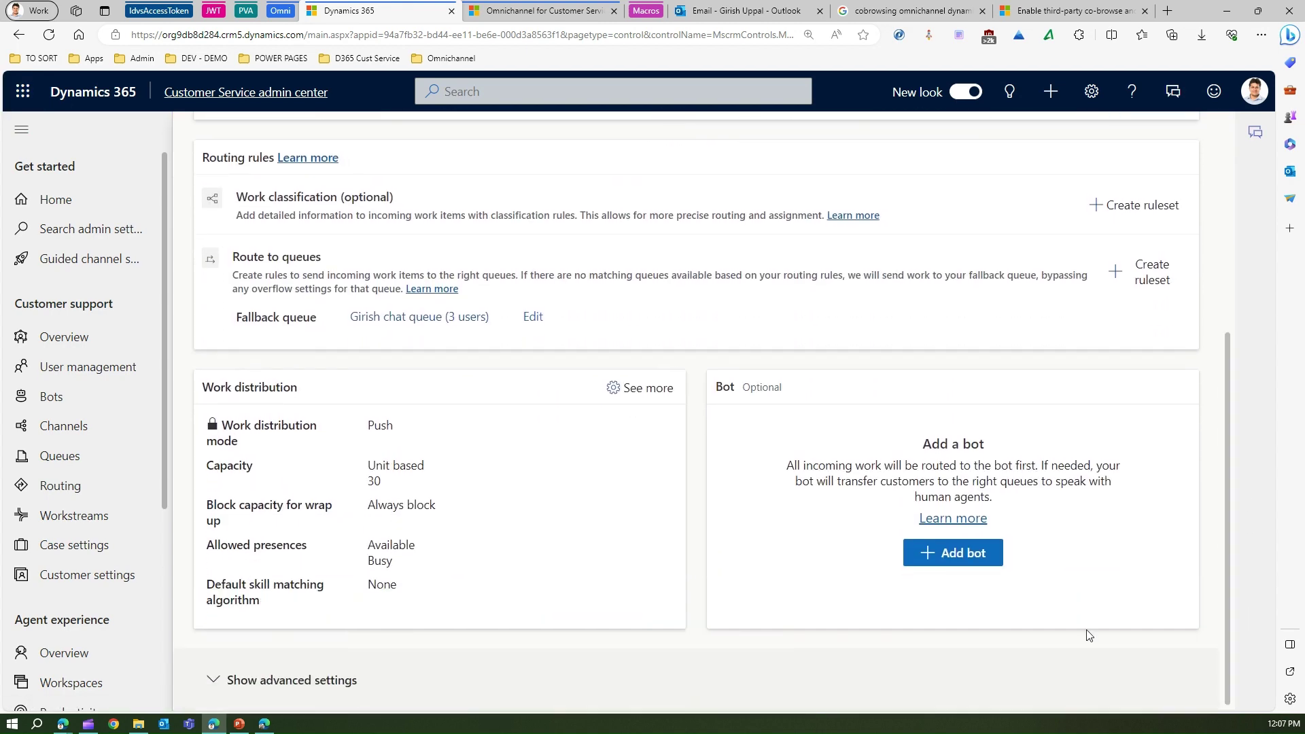
left_click(204, 680)
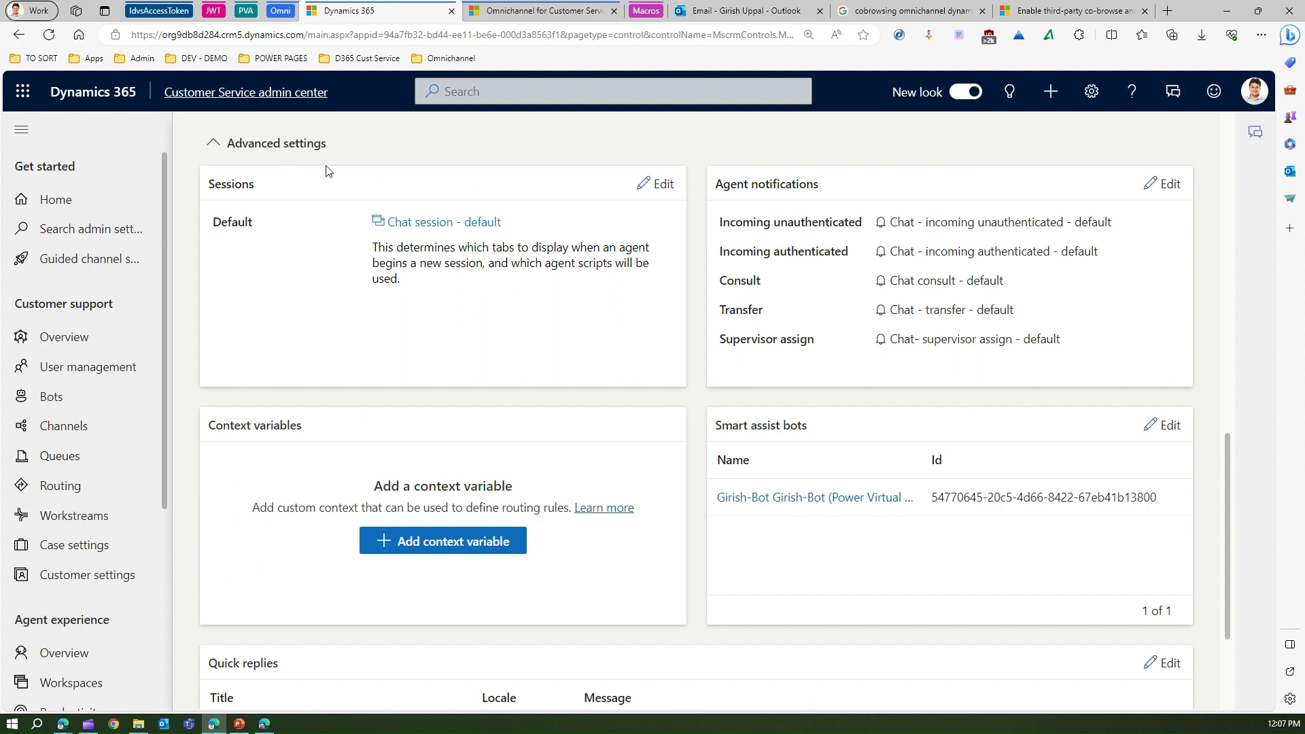
left_click(428, 224)
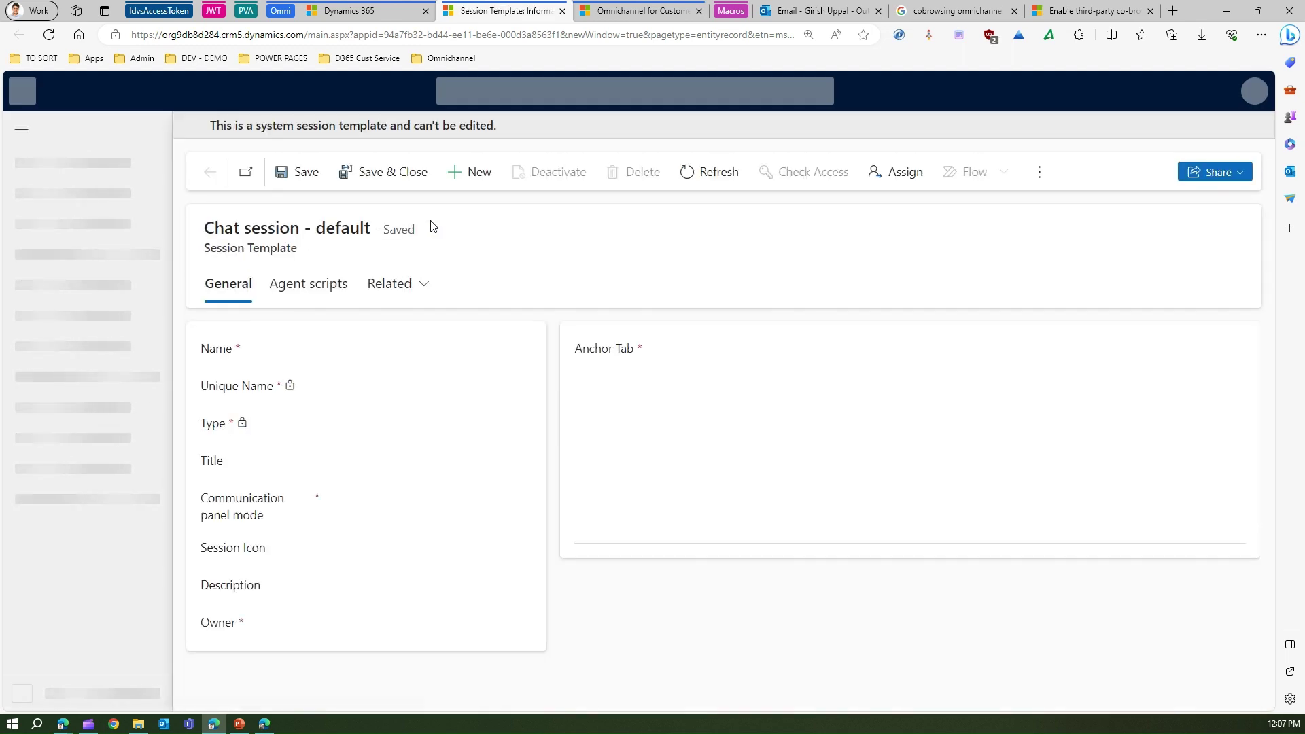
left_click(301, 286)
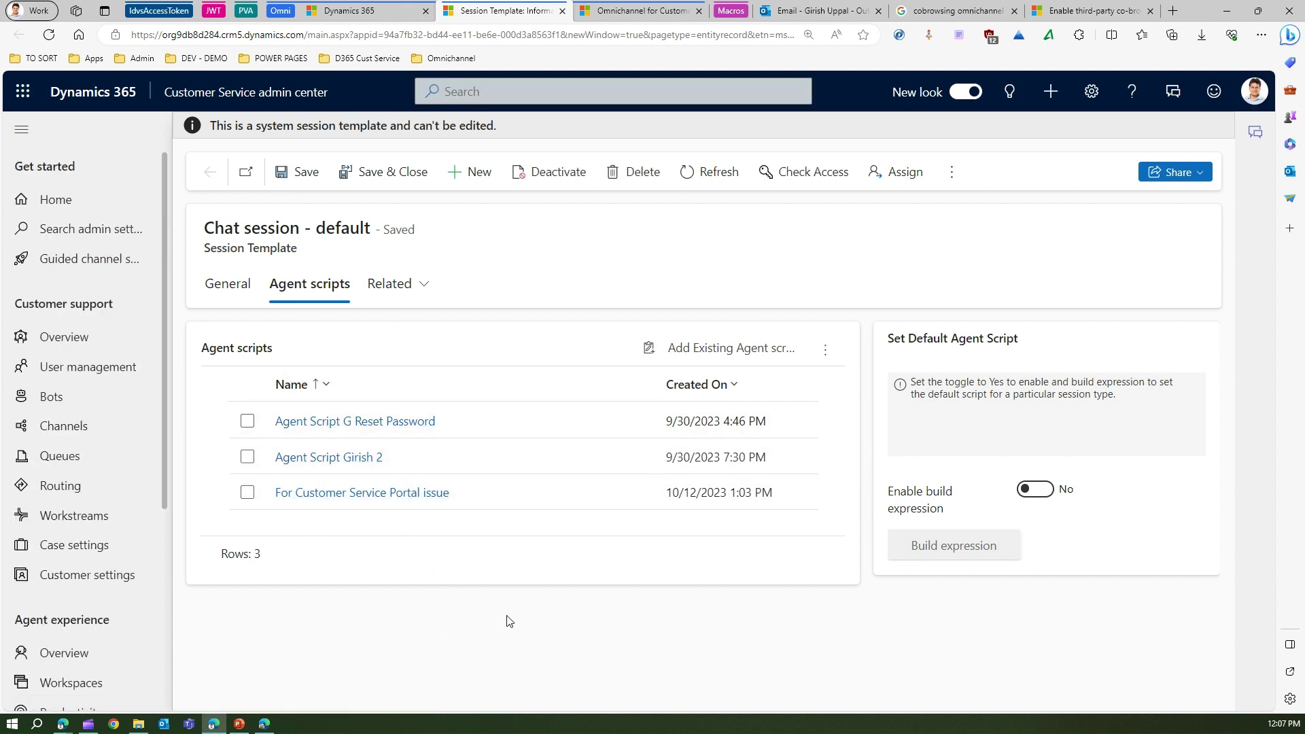
Switch to Omnichannel for Customer Service, show the smart assist suggestions and send the message "Hello" in the open customer chat
left_click(651, 11)
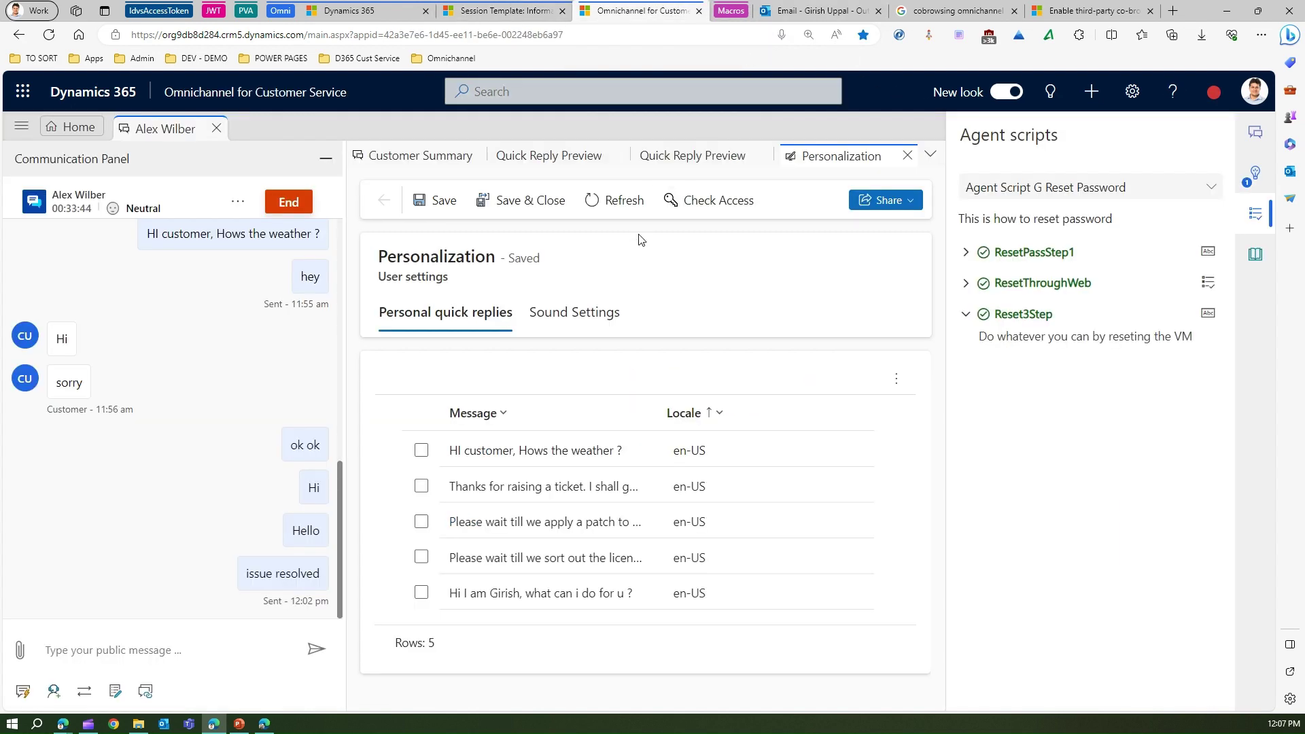
left_click(1251, 175)
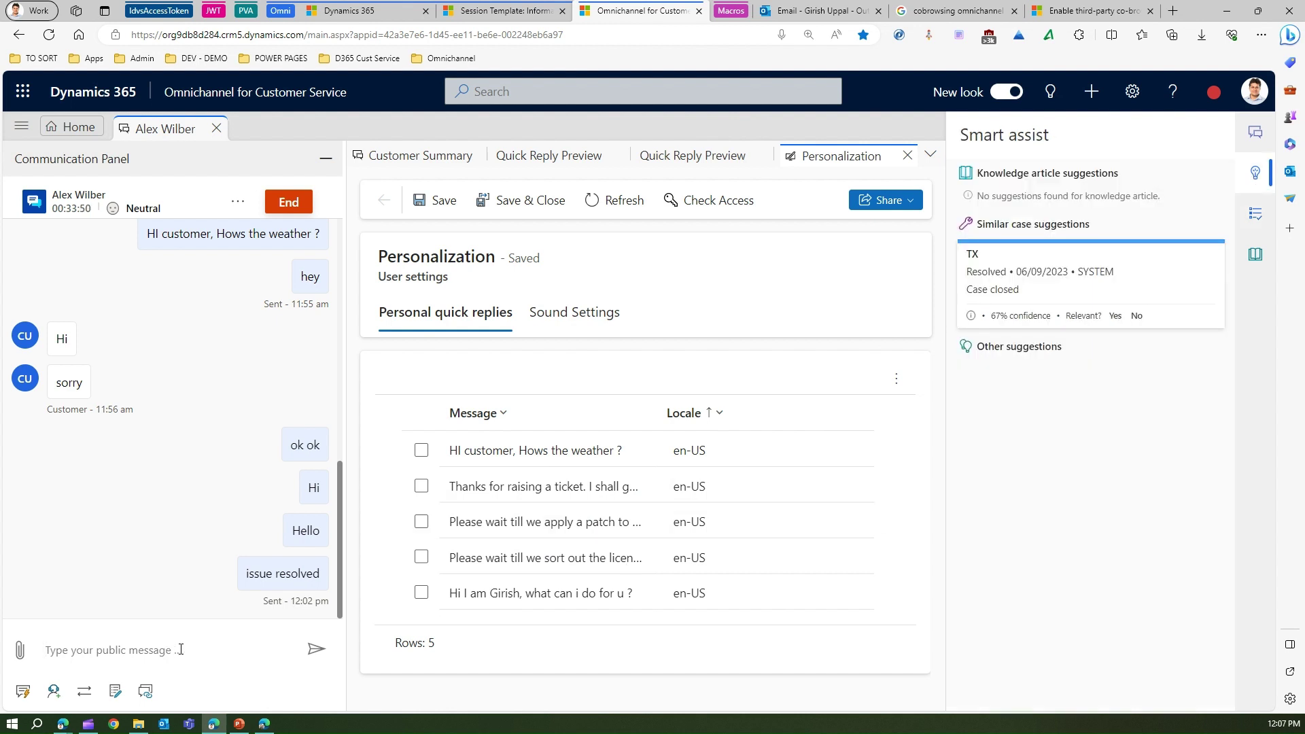
type("Hello")
key("Return")
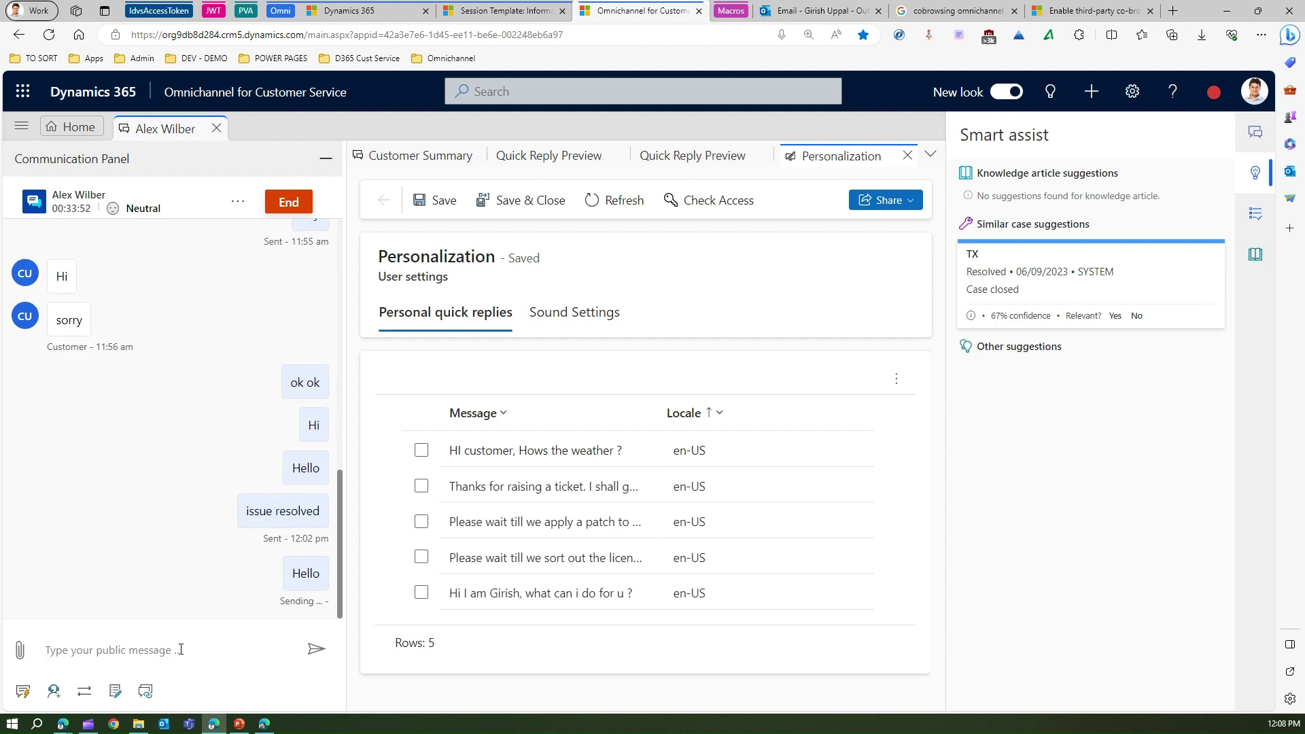
Check which agent scripts are offered in the current chat session, keeping "Agent Script G Reset Password" selected
left_click(1262, 216)
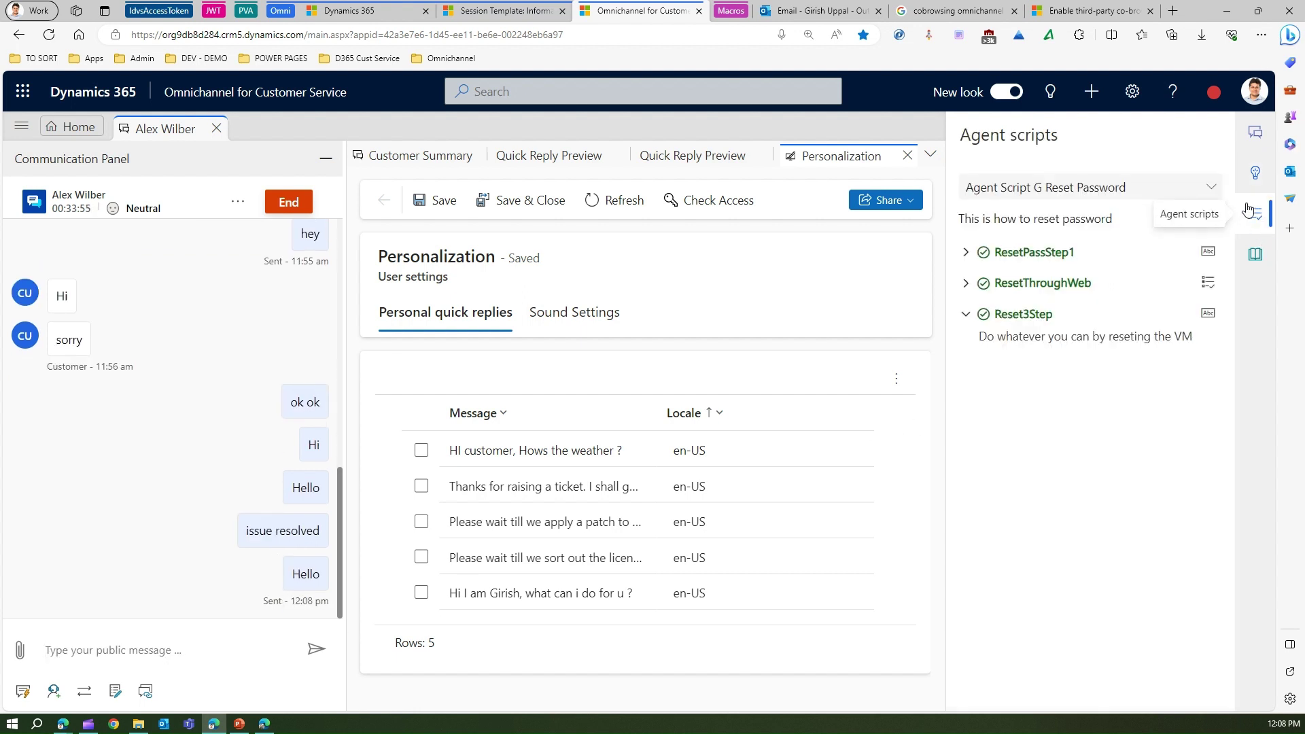
left_click(1211, 187)
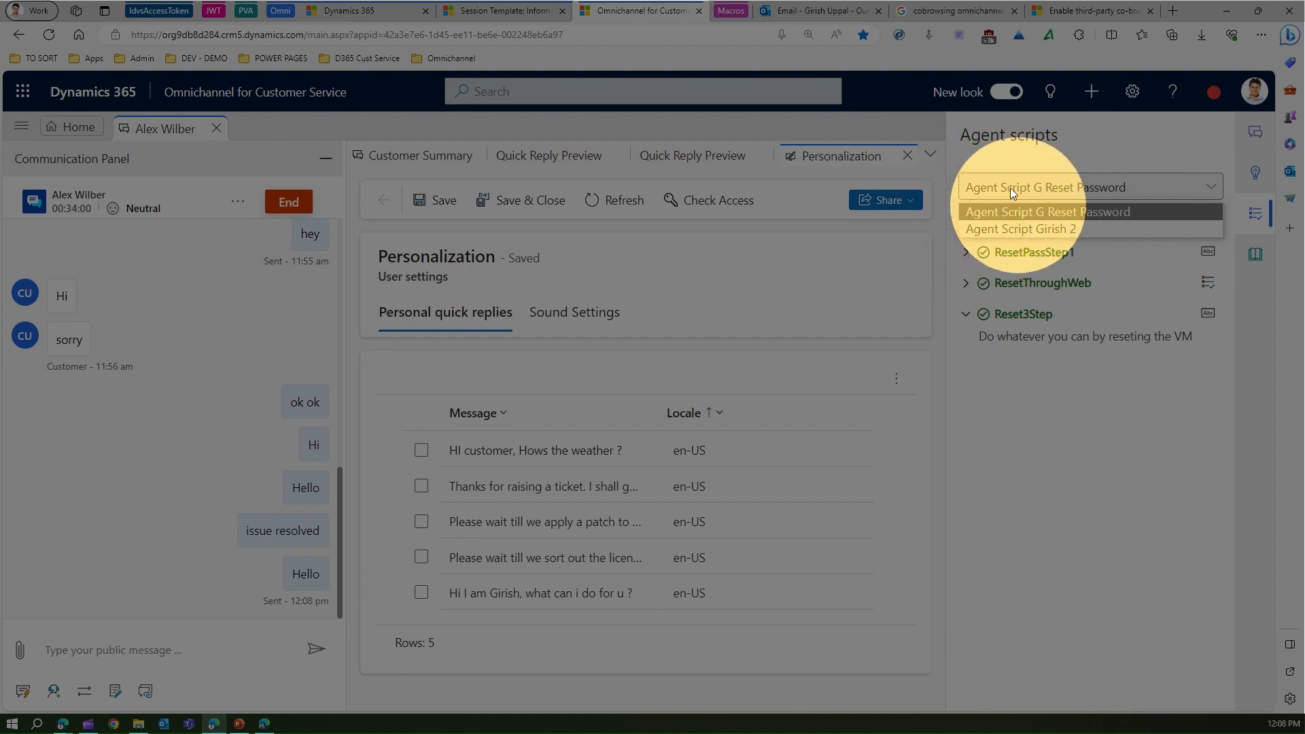
left_click(1009, 212)
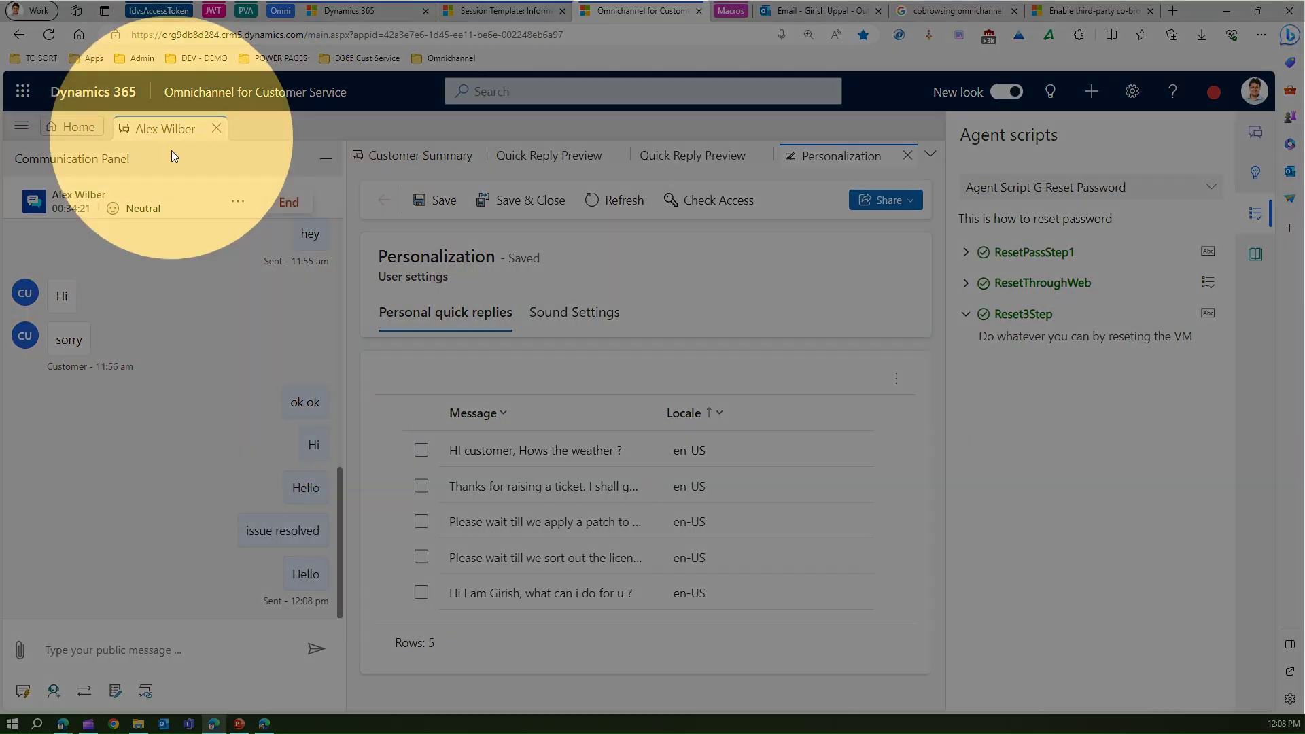
Send the message "hi" in the open customer chat
left_click(175, 656)
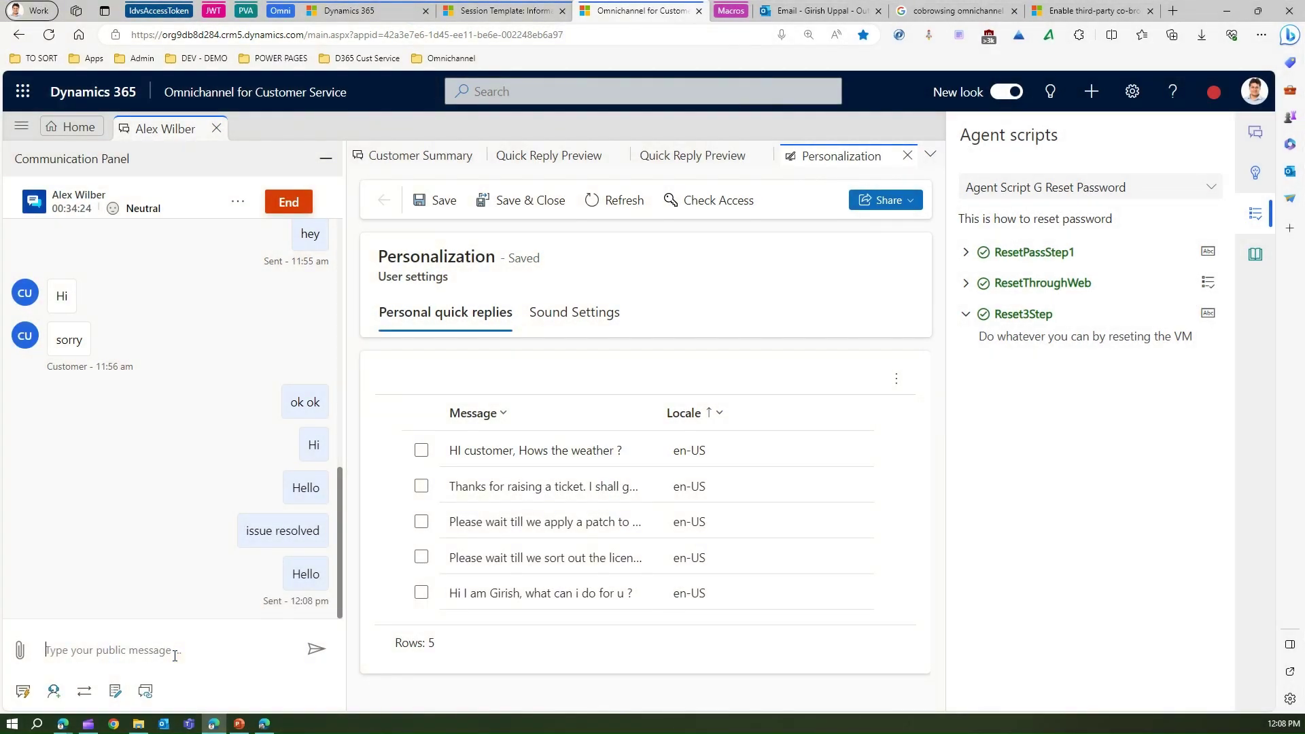
type("hi")
key("Return")
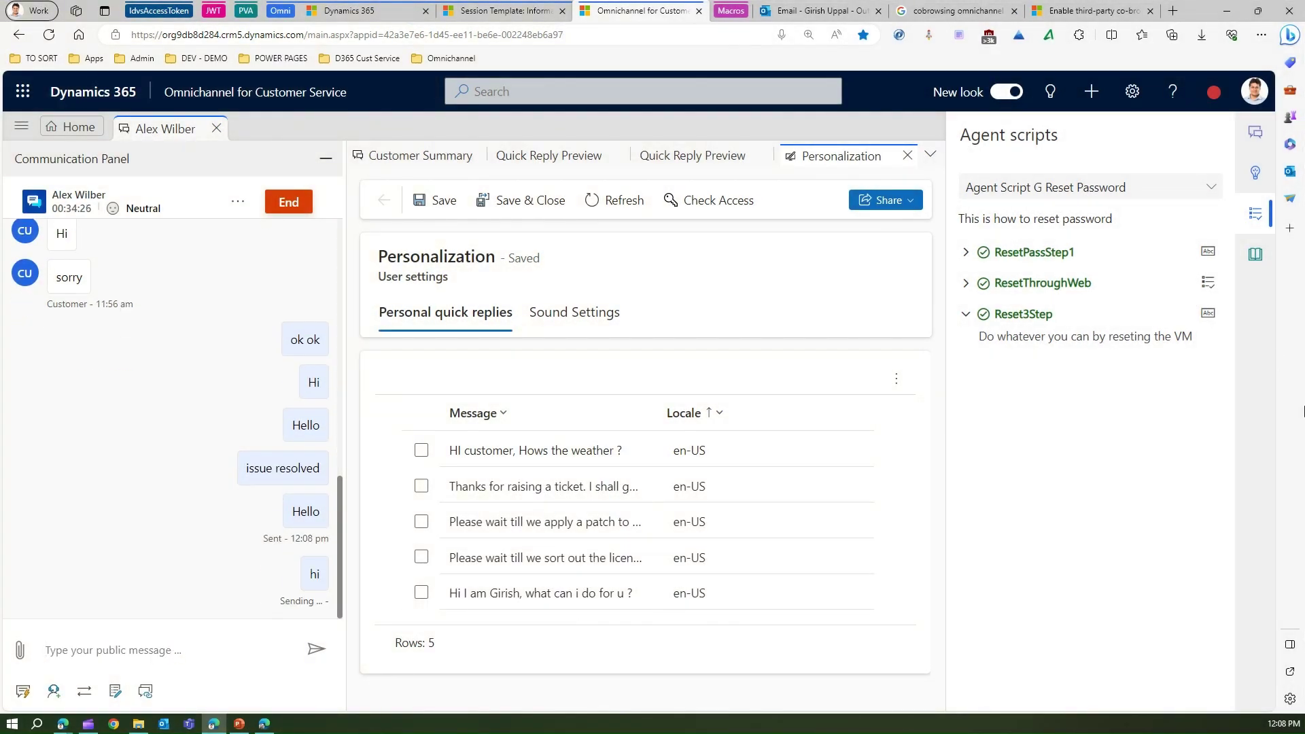
In the new visitor chat session, select the agent script "For Customer Service Portal issue" and expand its "Check Portal Version" step
left_click(1256, 256)
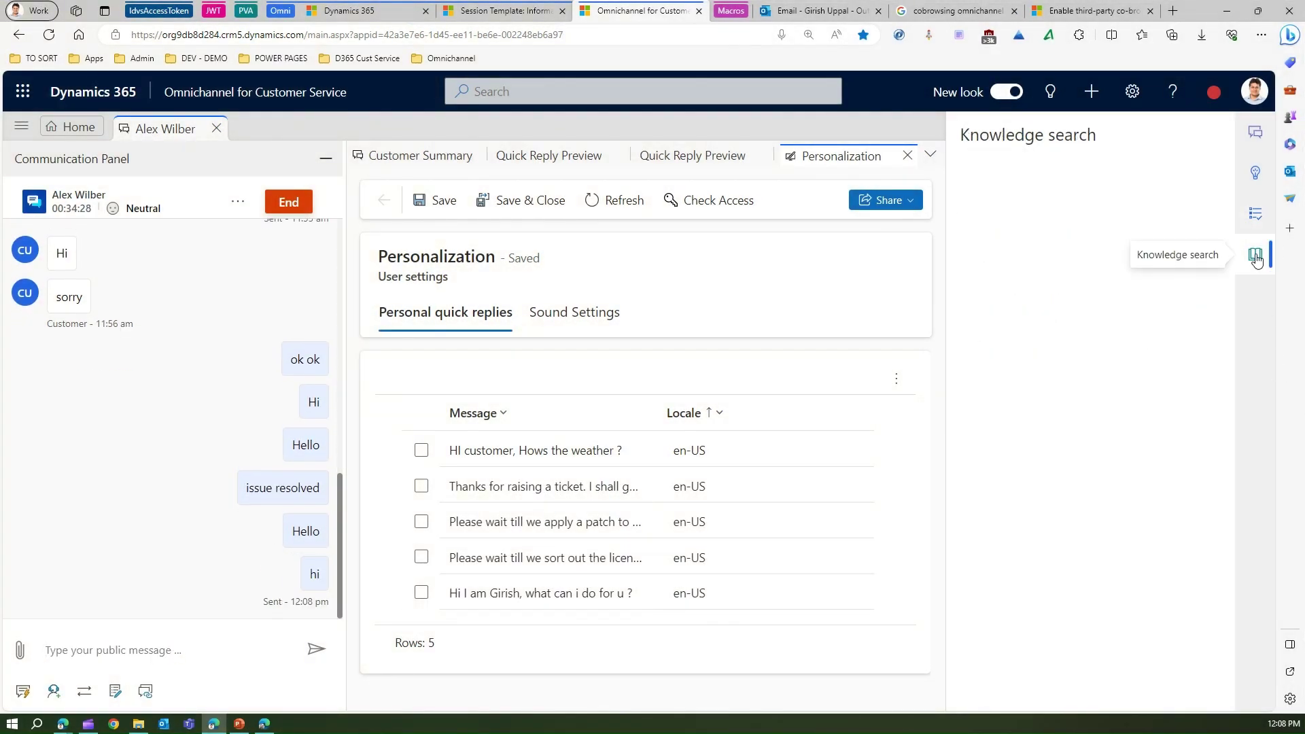
left_click(1262, 217)
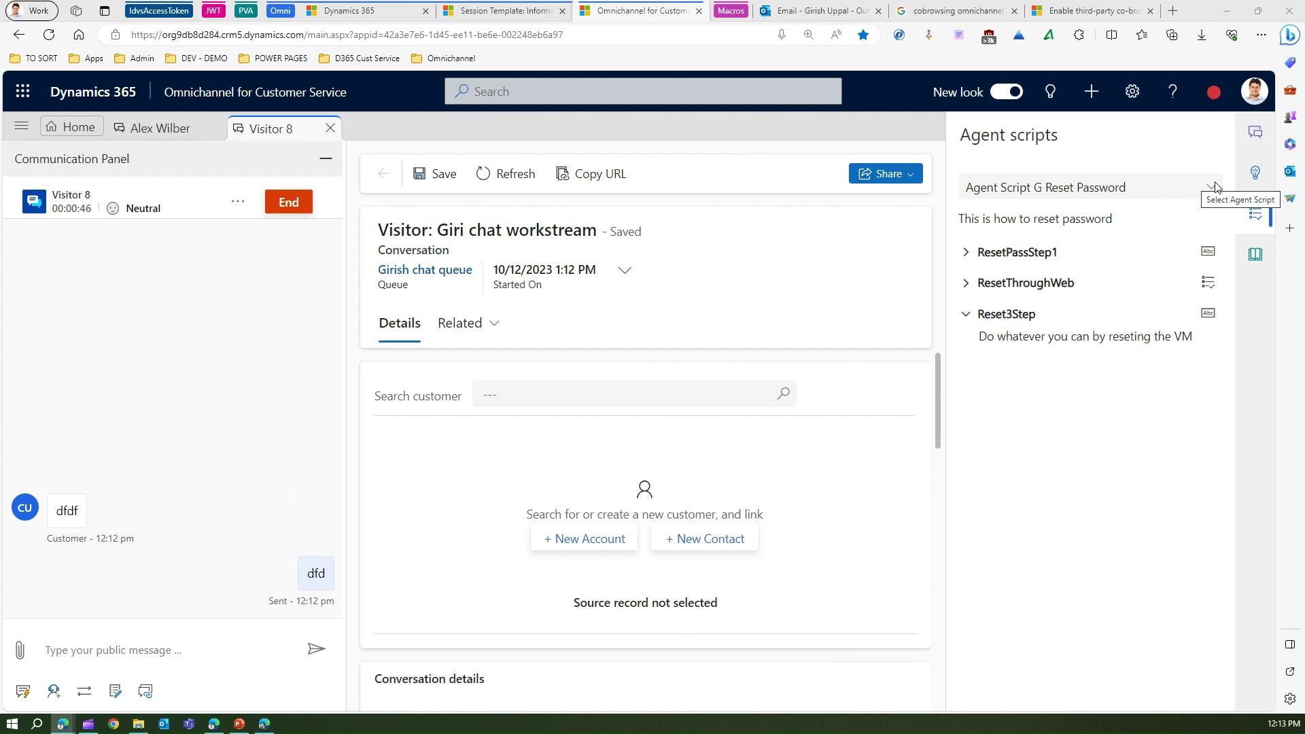
left_click(1212, 187)
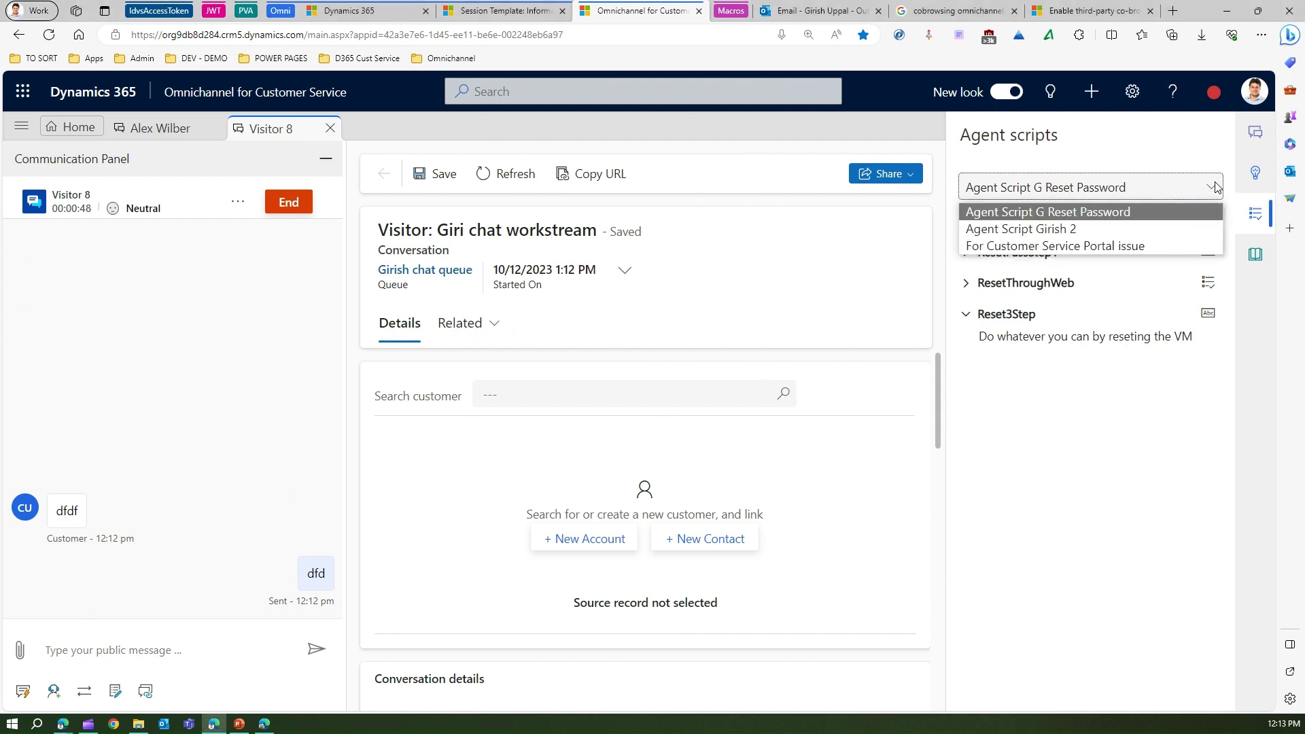
left_click(1081, 246)
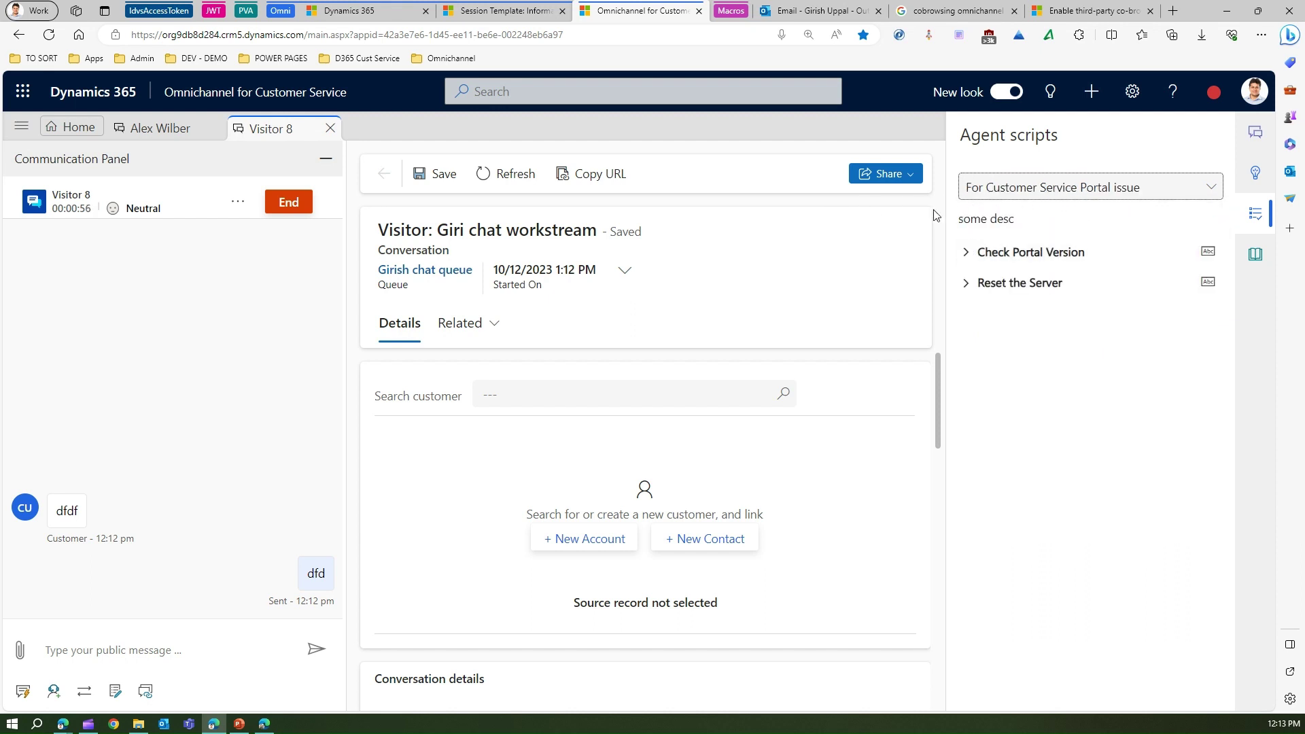
left_click(967, 252)
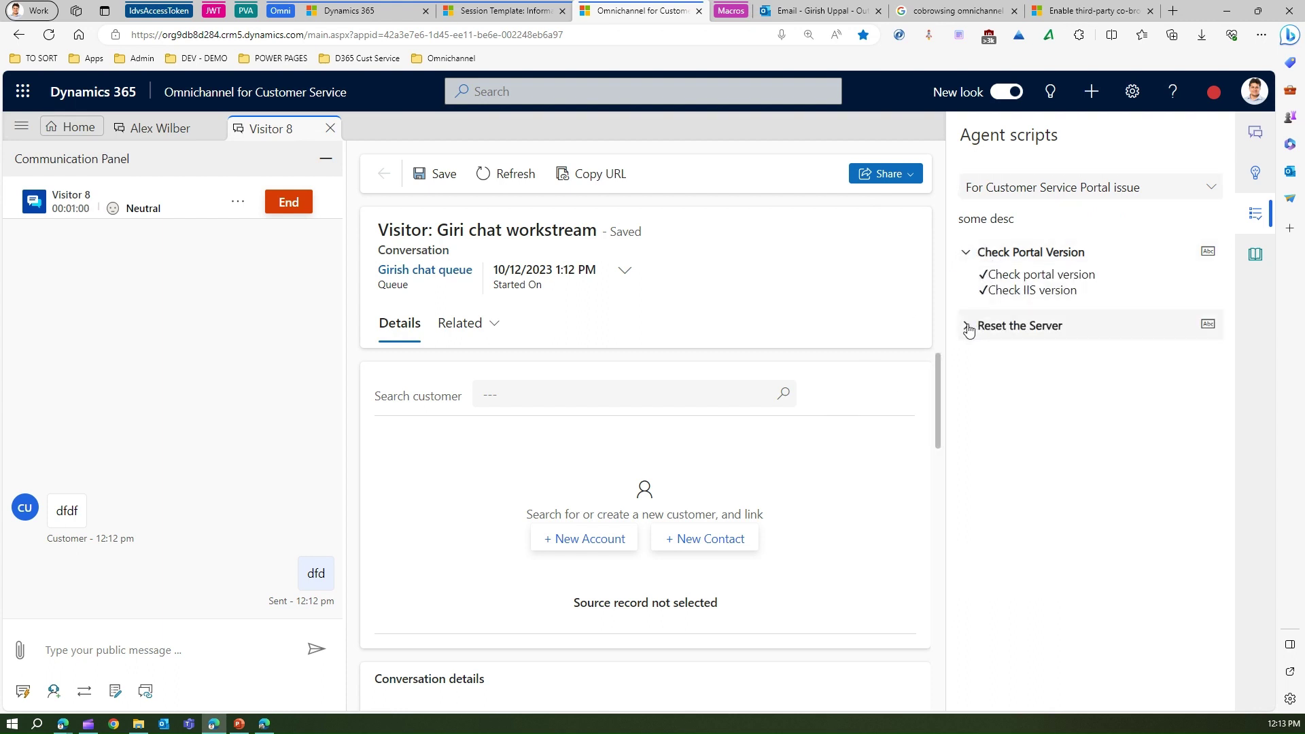
Mark the agent script steps "Check Portal Version" and "Reset the Server" as completed, viewing their instructions and leaving both steps collapsed
left_click(968, 327)
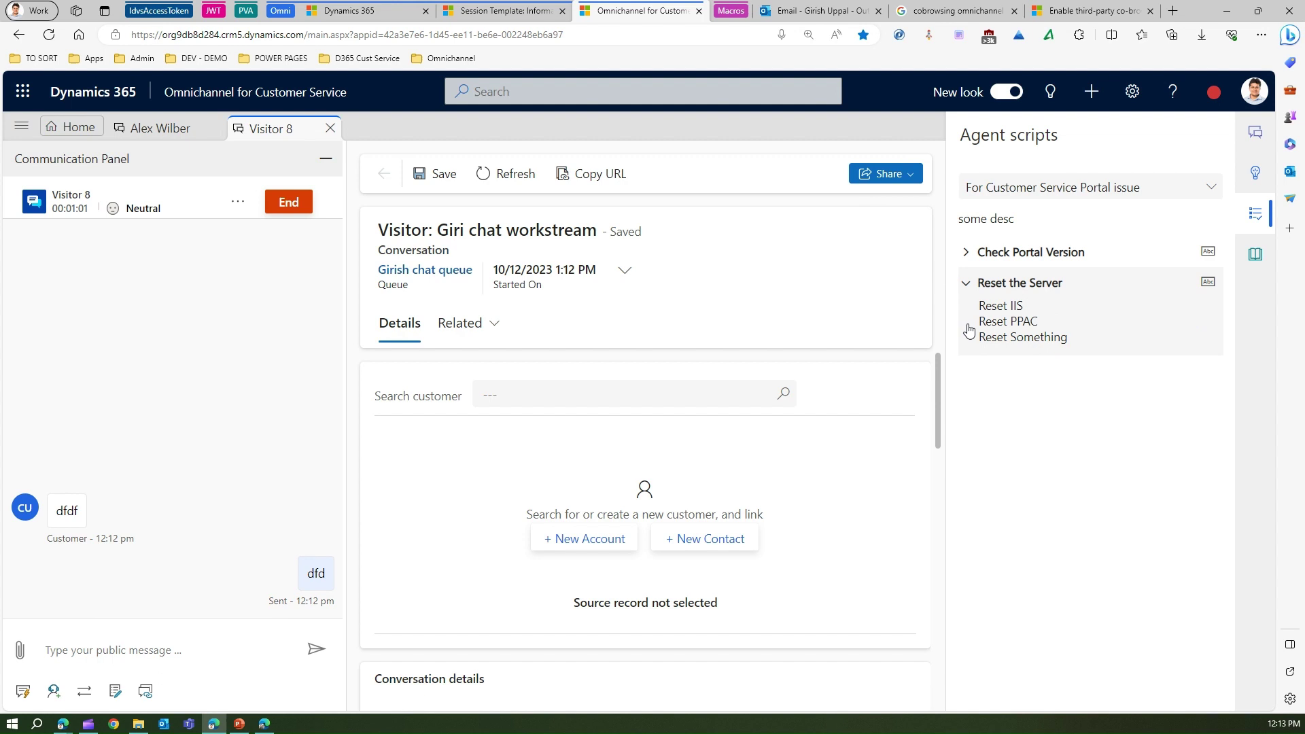
left_click(972, 254)
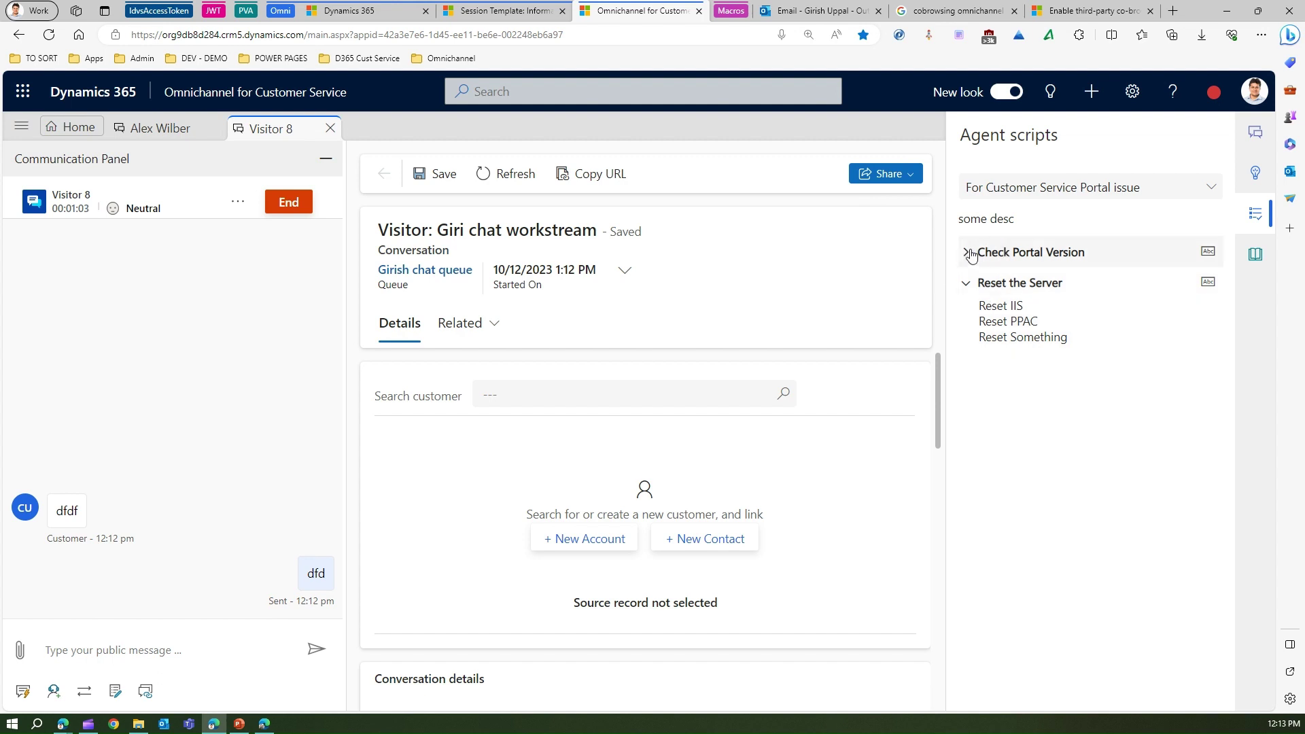
left_click(1212, 252)
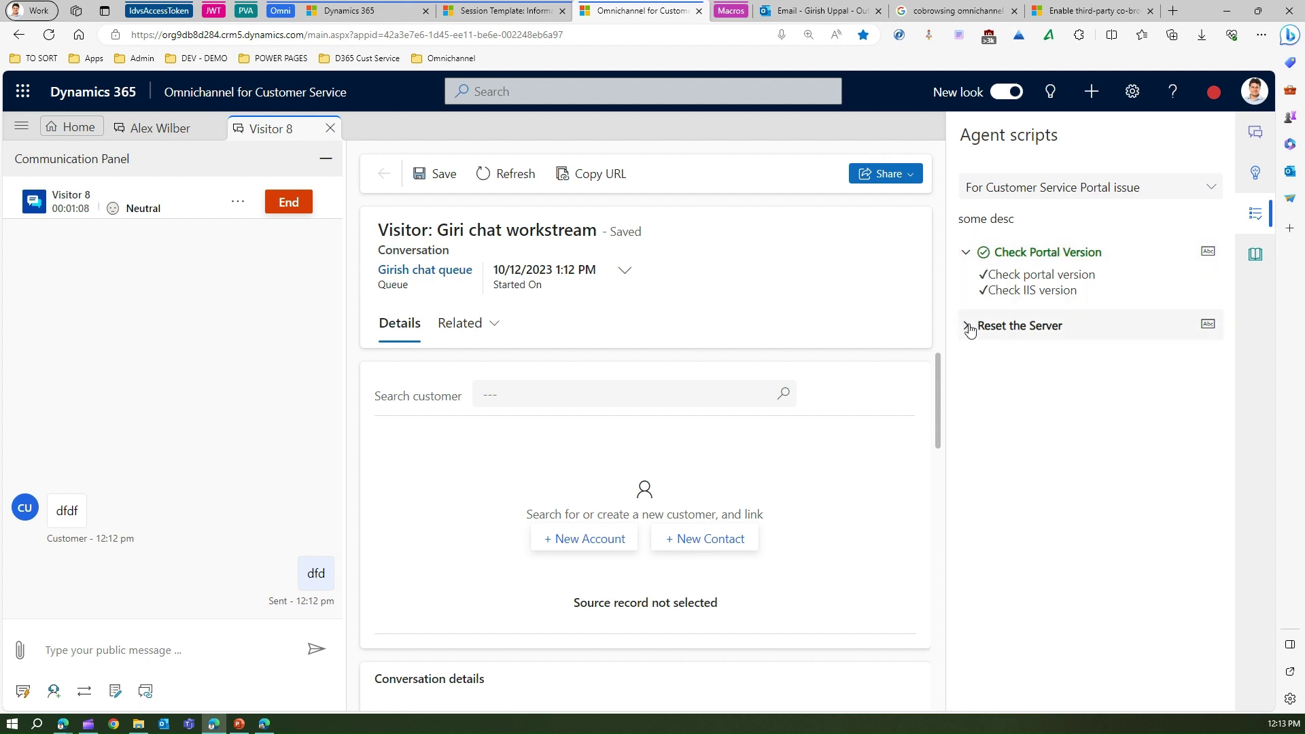
left_click(1209, 333)
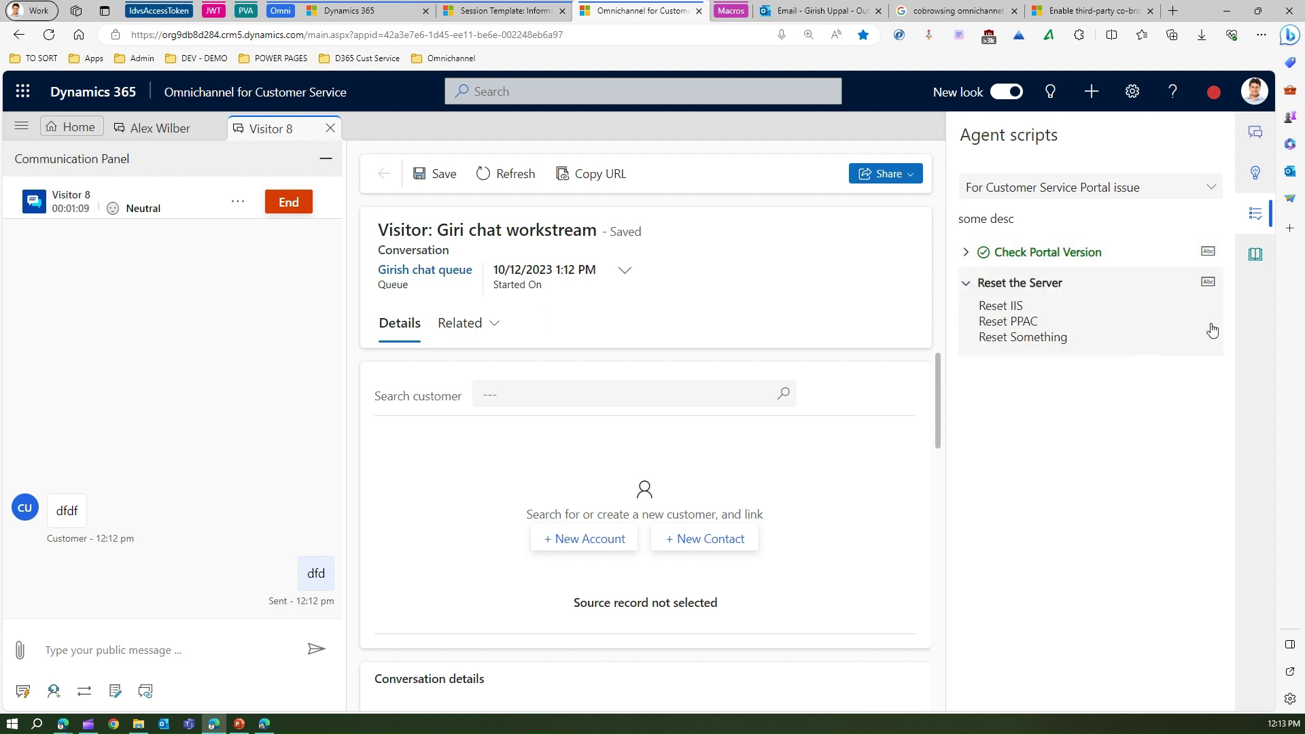
left_click(1210, 284)
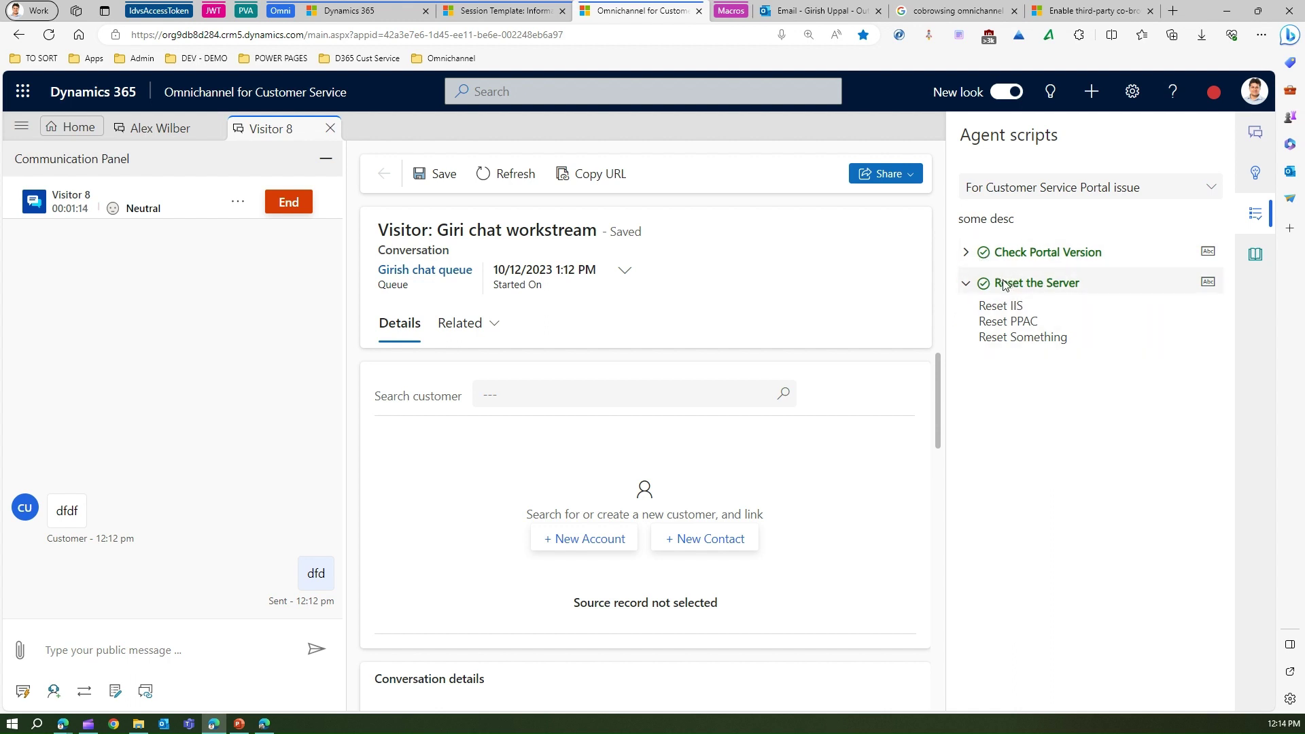
left_click(1071, 282)
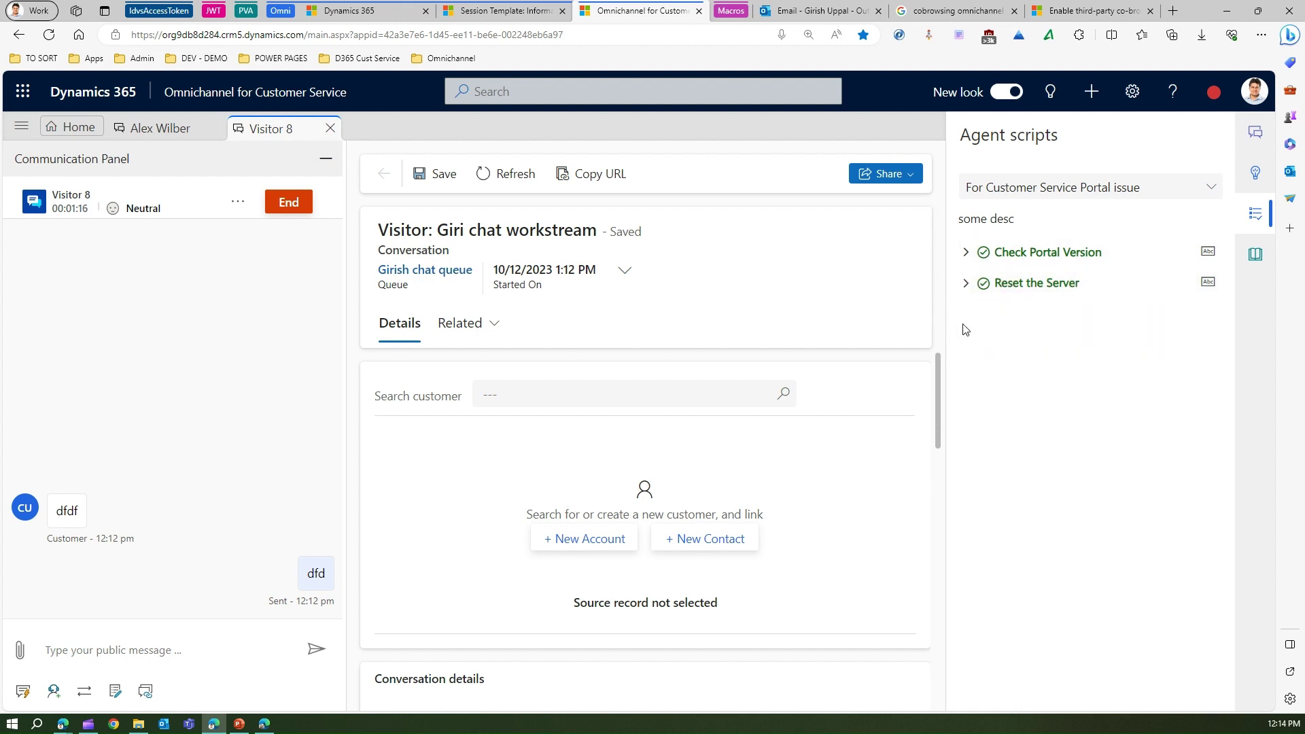